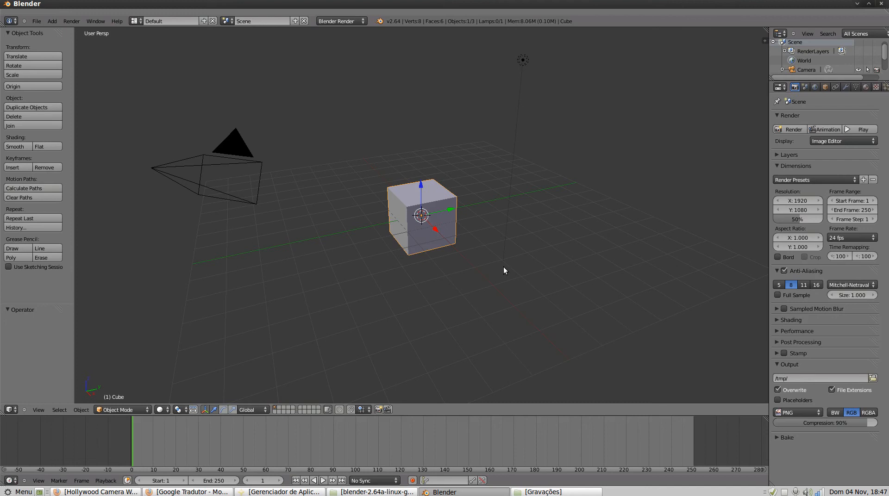
Set the compute device to CUDA in the System section of the user preferences.
key("ctrl+alt+u")
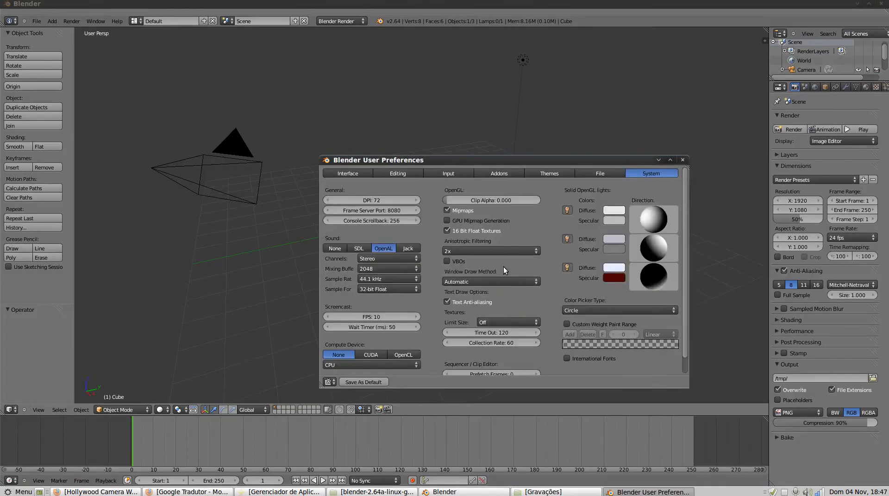
left_click(38, 20)
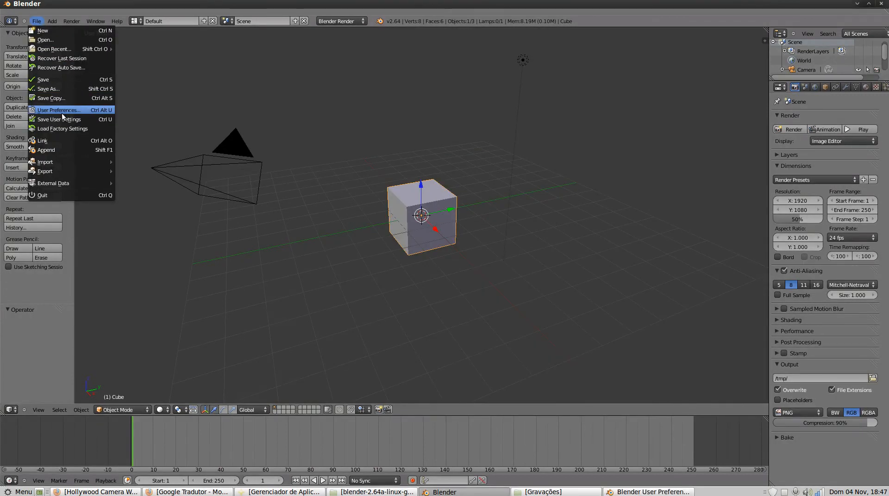
left_click(87, 110)
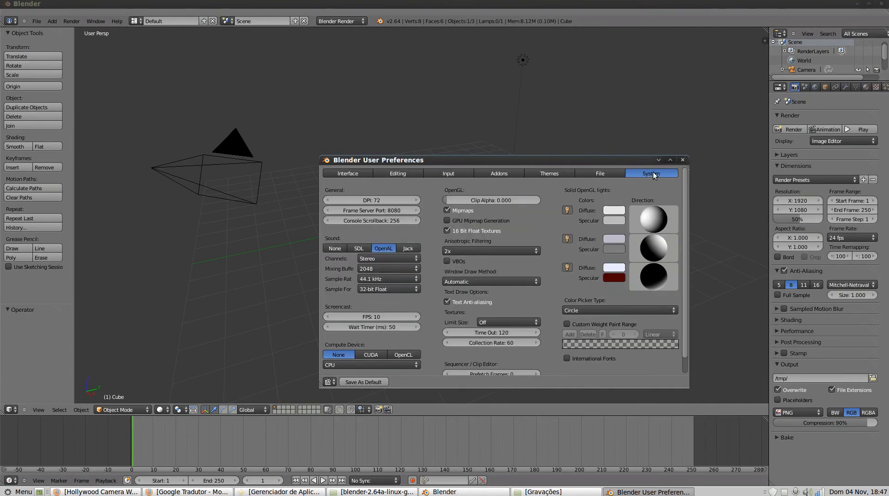
left_click_drag(635, 165, 503, 73)
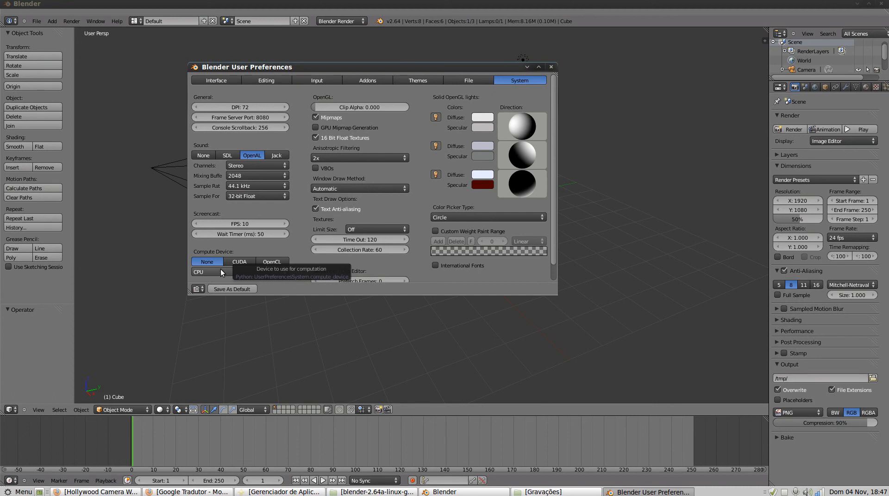
left_click(243, 261)
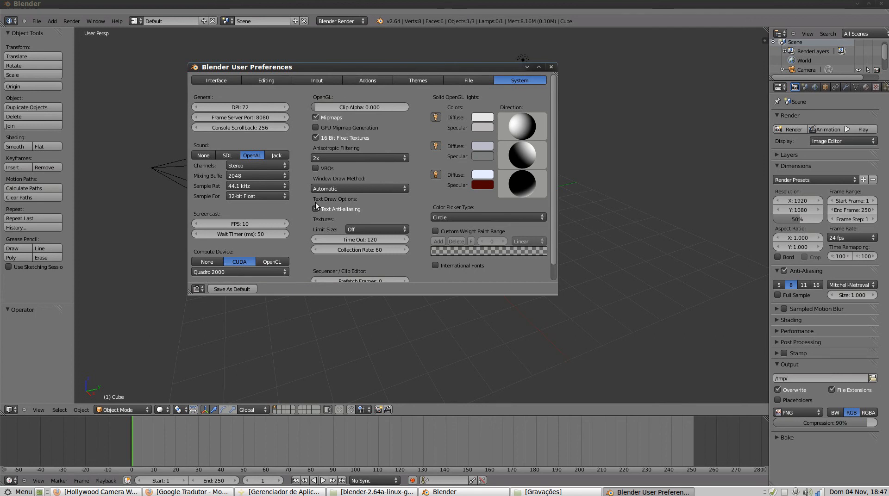
Set the memory cache limit to 8000, save the preferences as default and close the preferences window.
scroll(370, 248, "down", 1)
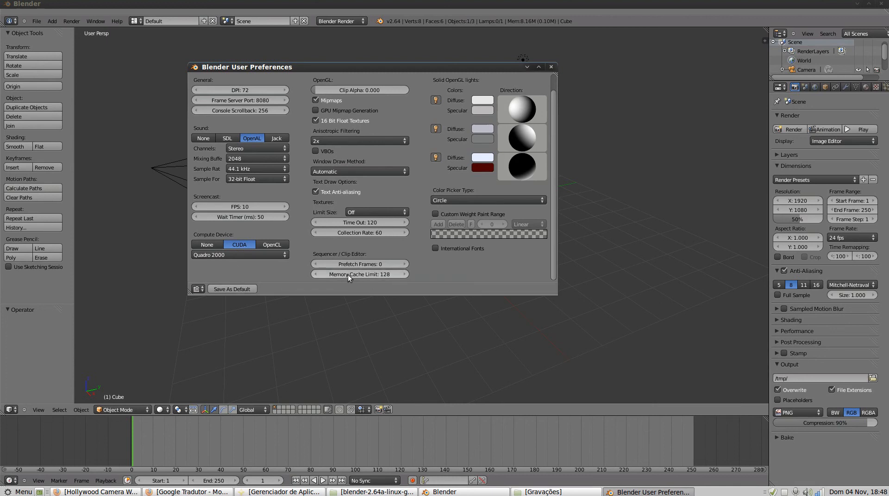
left_click(393, 276)
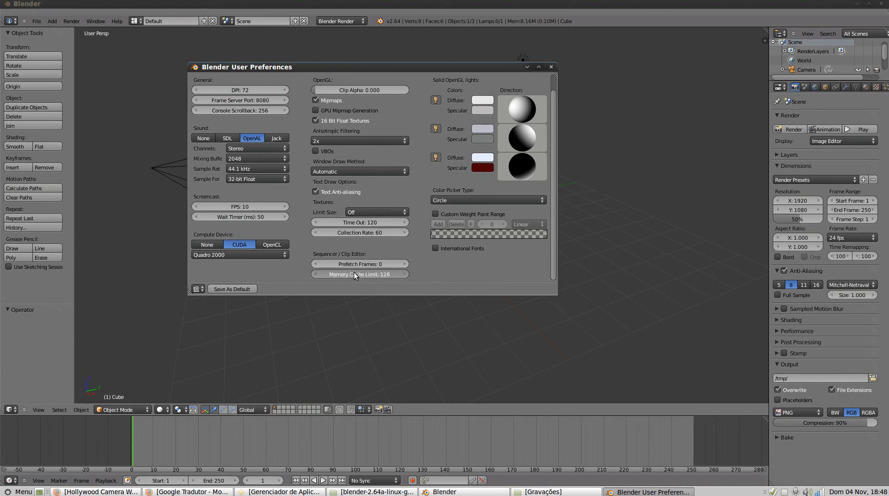
type("8000")
key("Return")
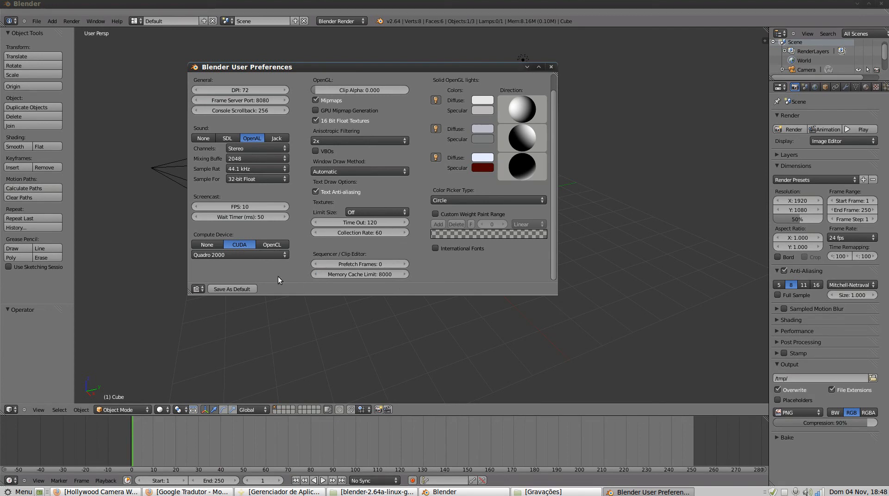
left_click(246, 289)
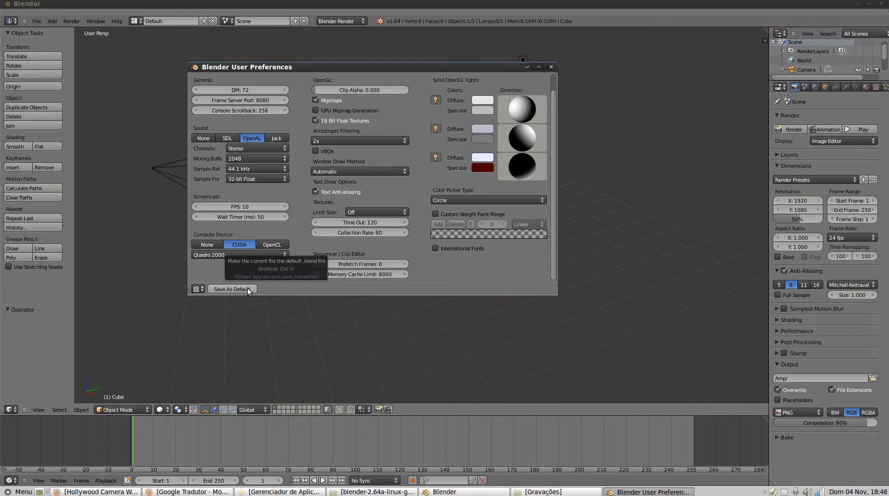
key("alt+F4")
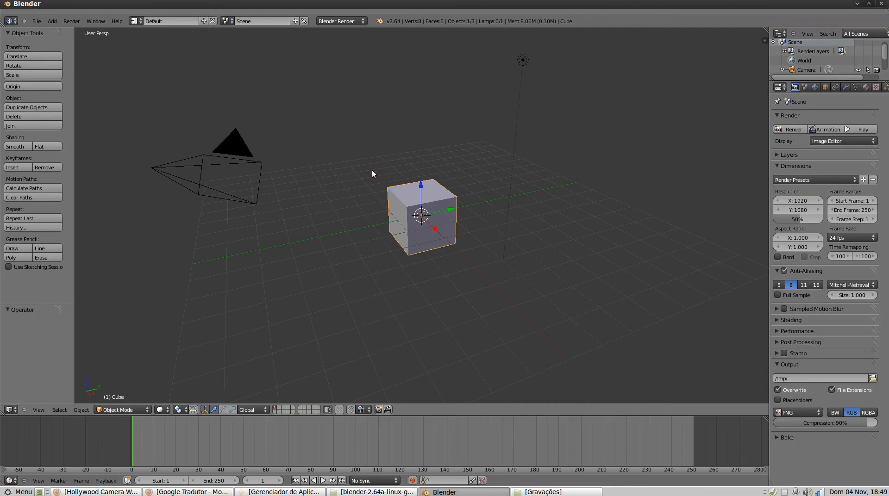
Switch the 3D view area to the Movie Clip Editor and browse for a clip in Blender/Plates/MM Test Wide.
left_click(11, 411)
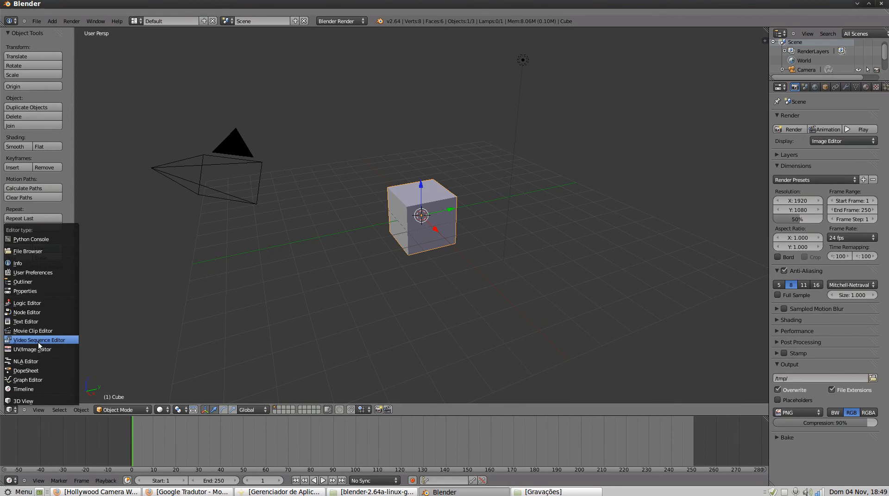
left_click(65, 331)
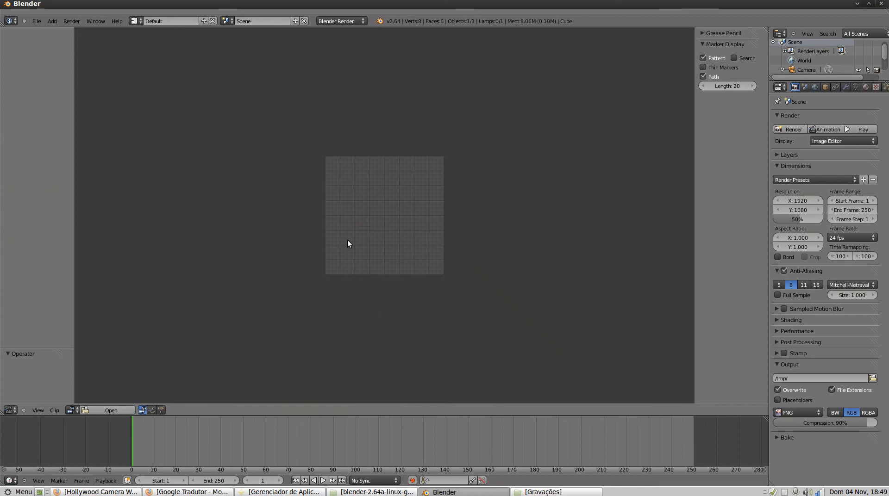
left_click(116, 409)
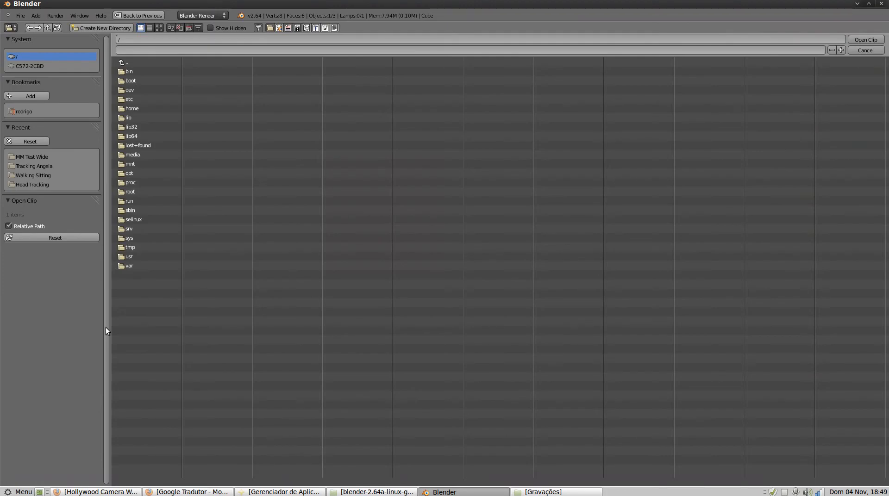
left_click(36, 111)
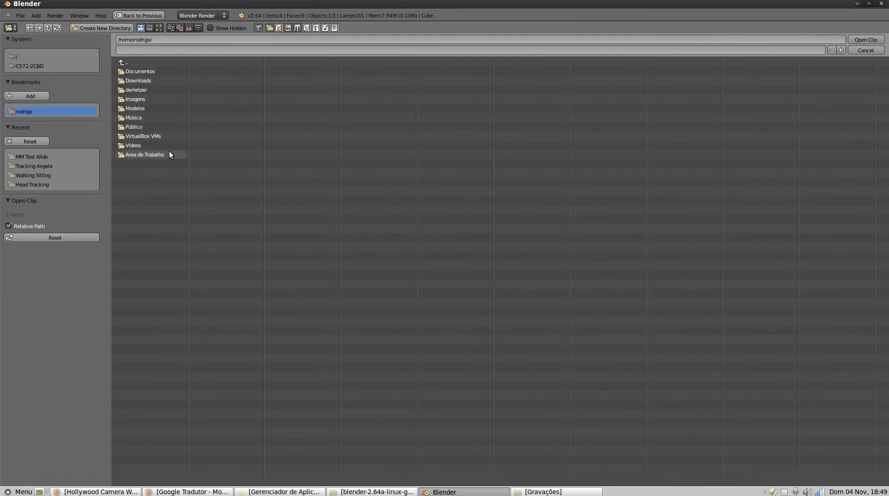
left_click(153, 154)
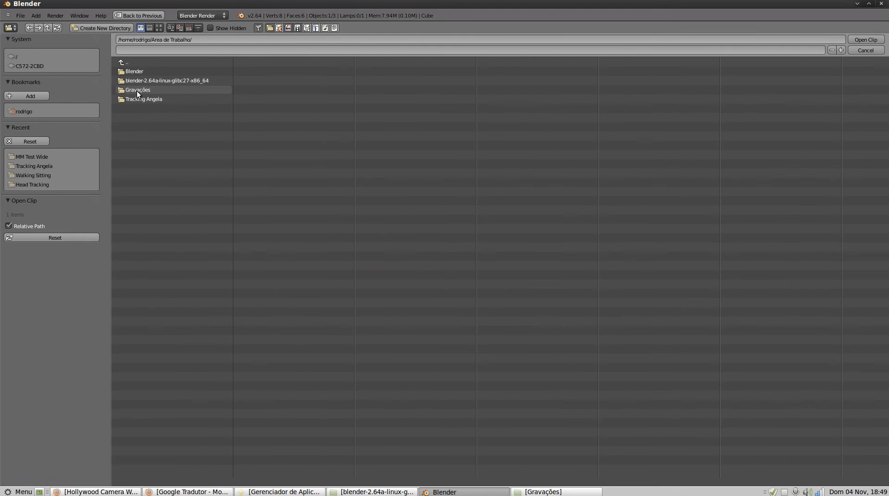
left_click(141, 70)
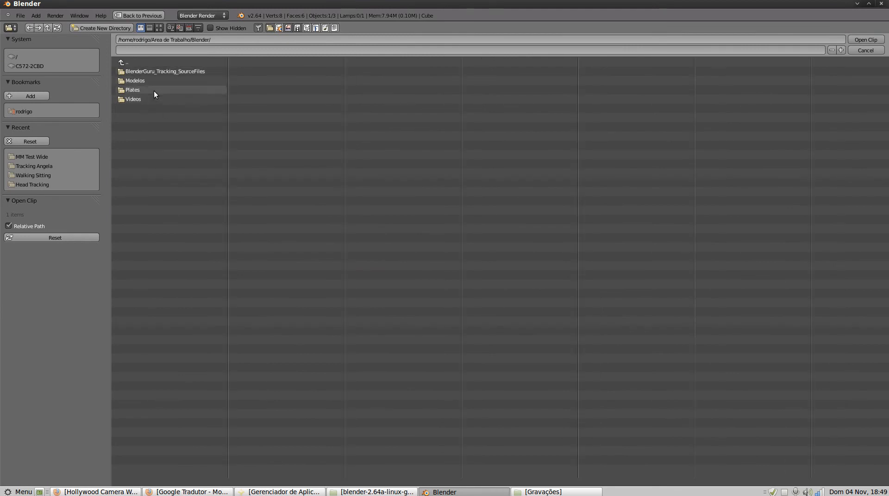
left_click(153, 90)
left_click(153, 80)
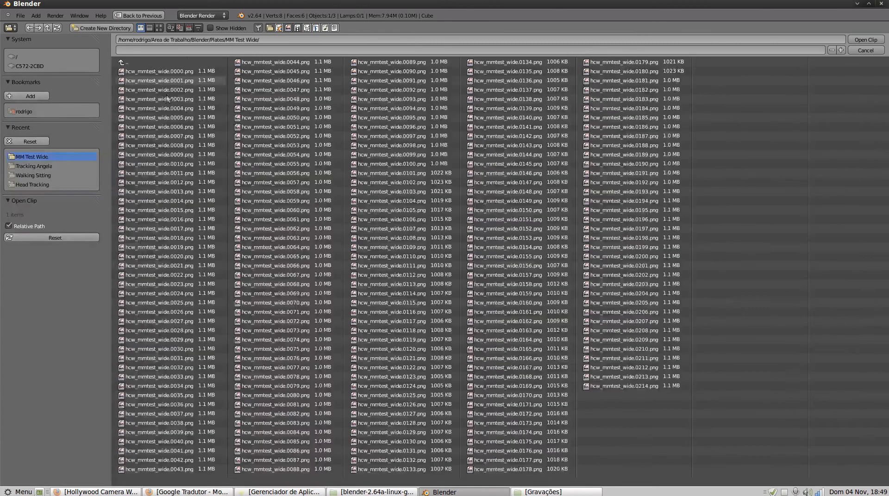
Show the files as thumbnails and open the image sequence starting at hcw_mmtest_wide.0000.png, fitting the whole frame in view.
left_click(159, 28)
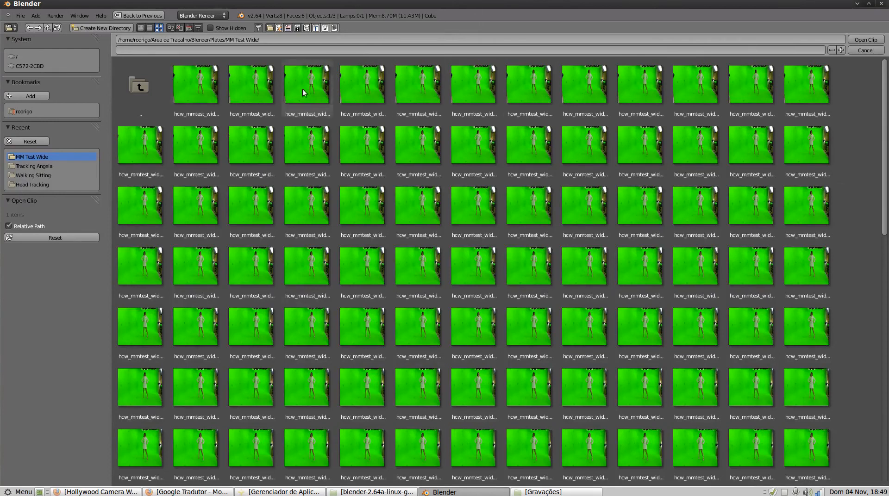
left_click(201, 87)
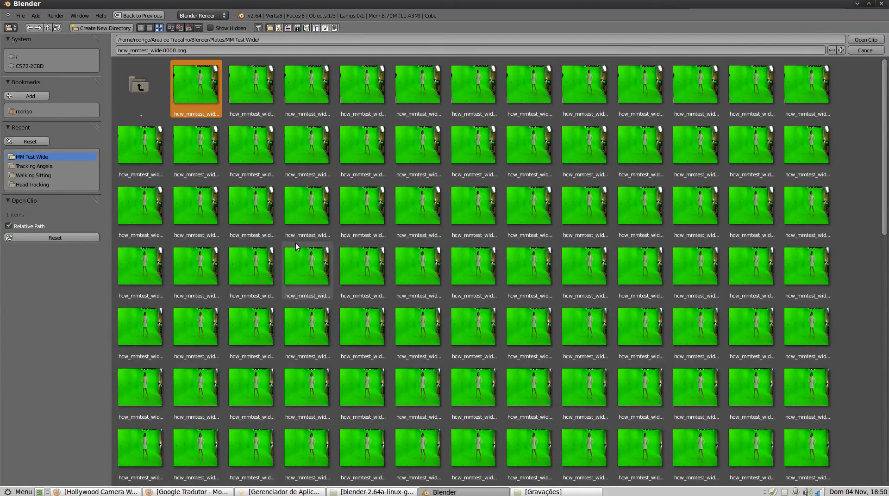
key("Return")
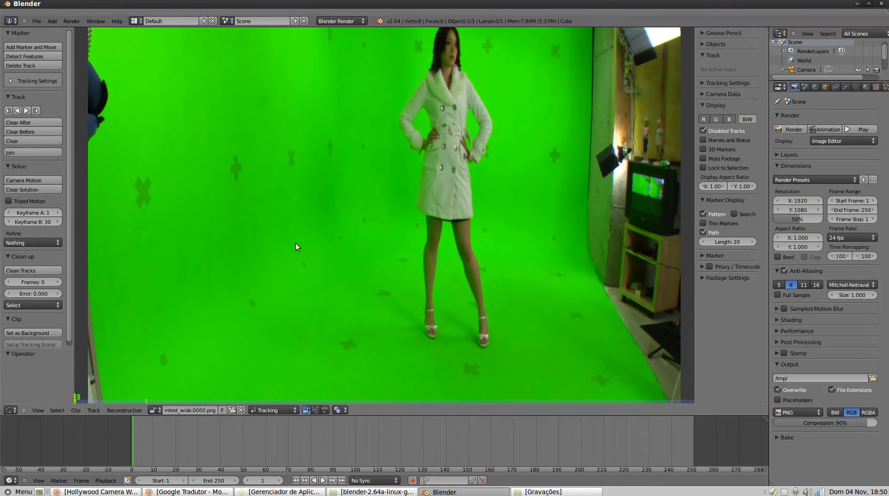
scroll(295, 243, "down", 4)
scroll(425, 234, "up", 2)
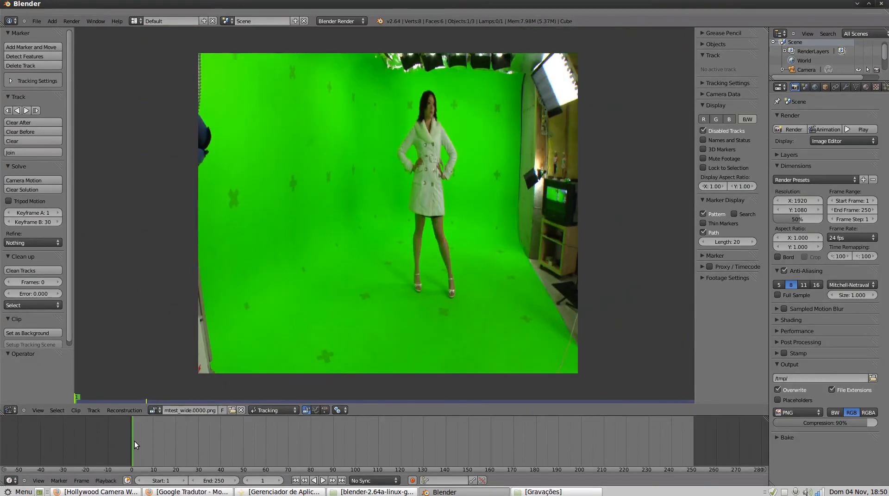
Scrub through the loaded footage to review the camera movement and return to the first frame.
left_click_drag(133, 445, 290, 444)
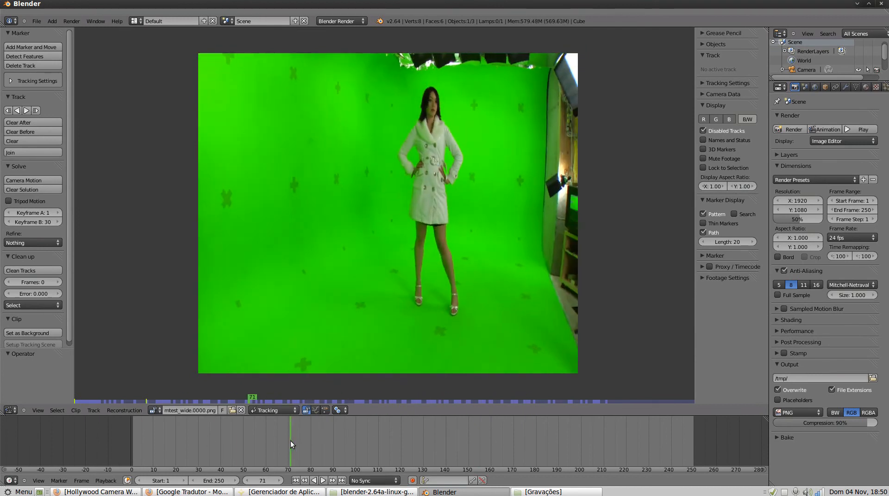
left_click(294, 480)
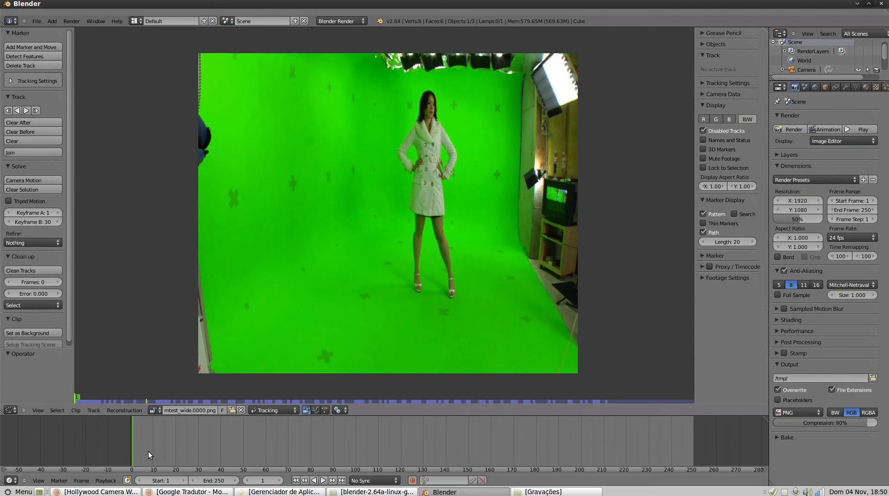
left_click_drag(181, 438, 407, 430)
left_click(295, 480)
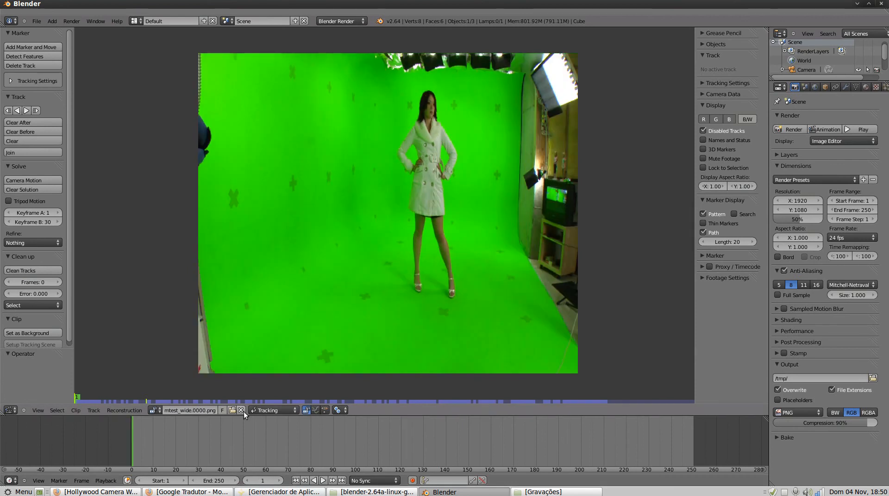
Set the scene's end frame to 100.
left_click(231, 480)
type("1")
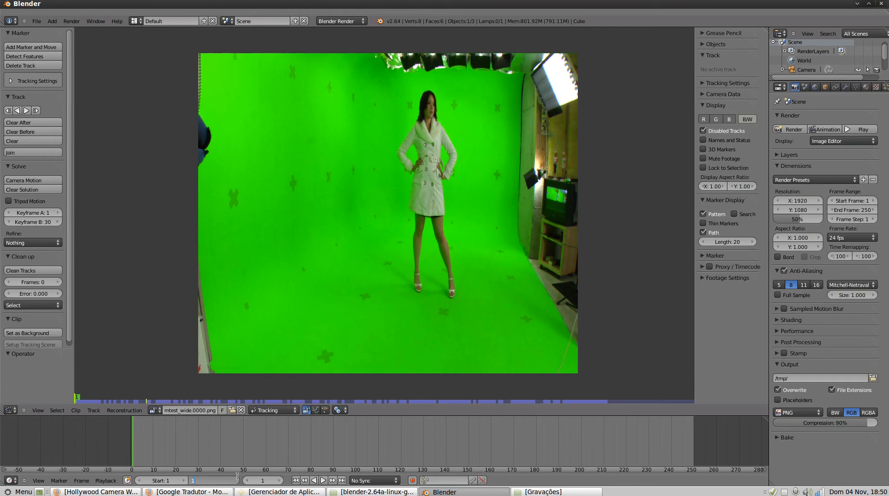
type("00")
key("Return")
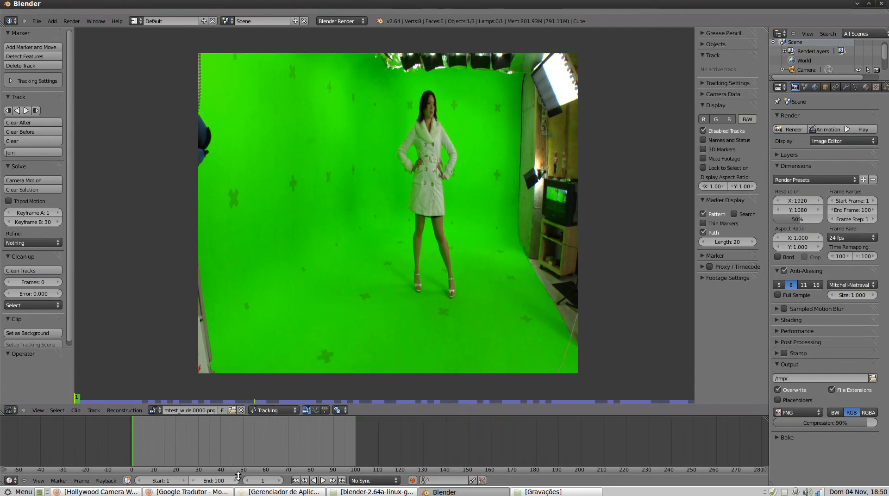
Play and scrub the footage within the shortened frame range, and return to frame 1.
key("alt+a")
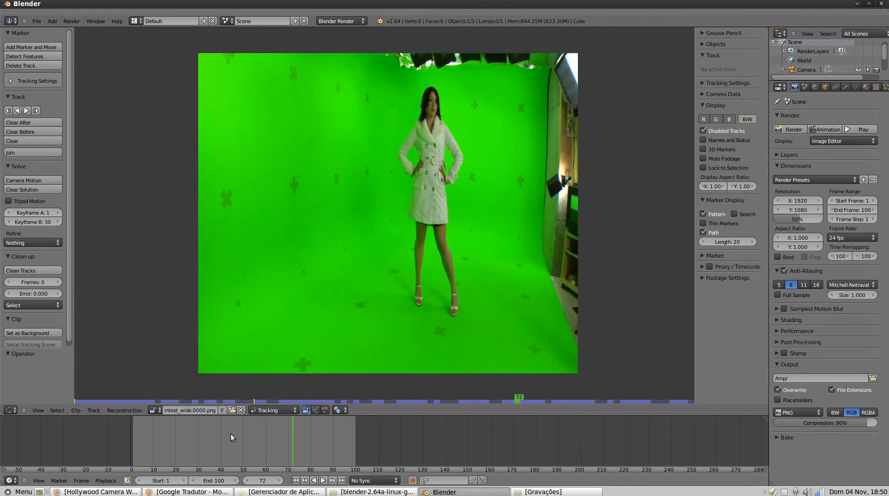
left_click_drag(230, 434, 264, 461)
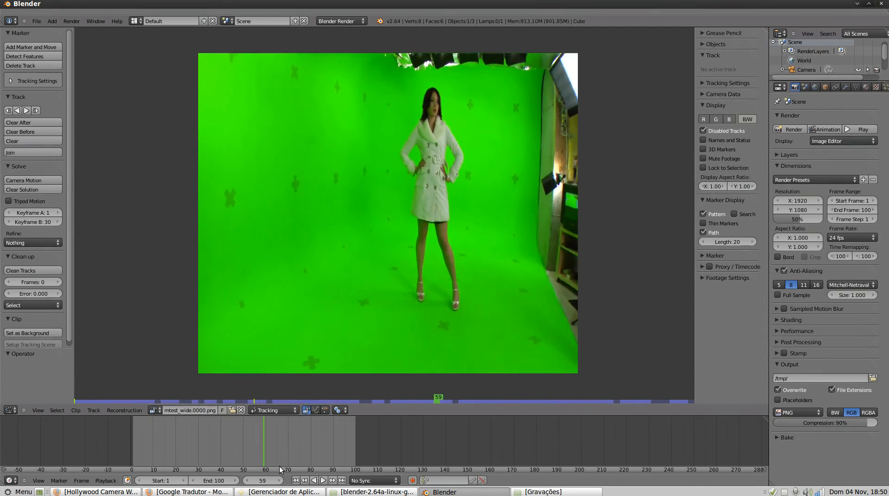
left_click(295, 481)
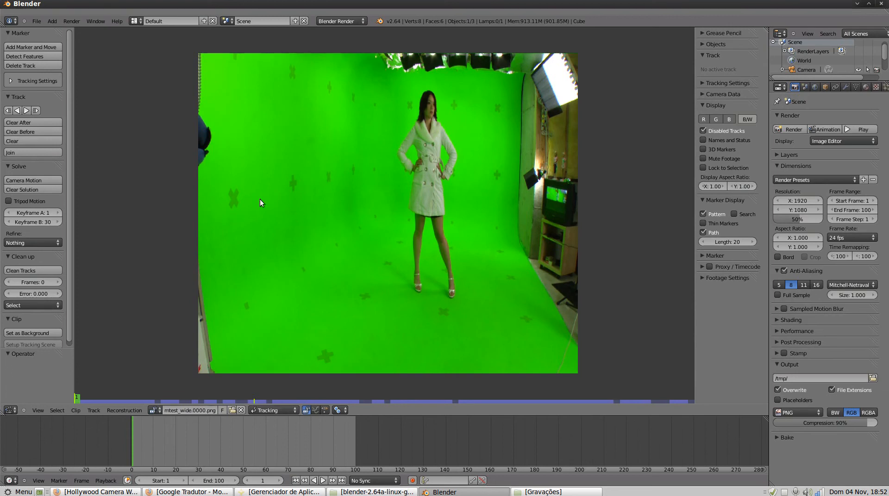
Add a tracking marker and place it on the lower-left arm of the large X mark on the green wall.
left_click(35, 46)
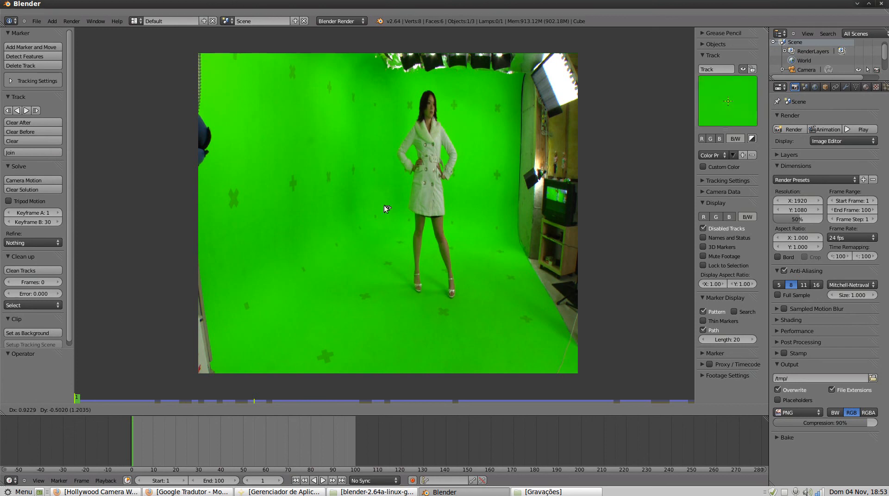
left_click(232, 212)
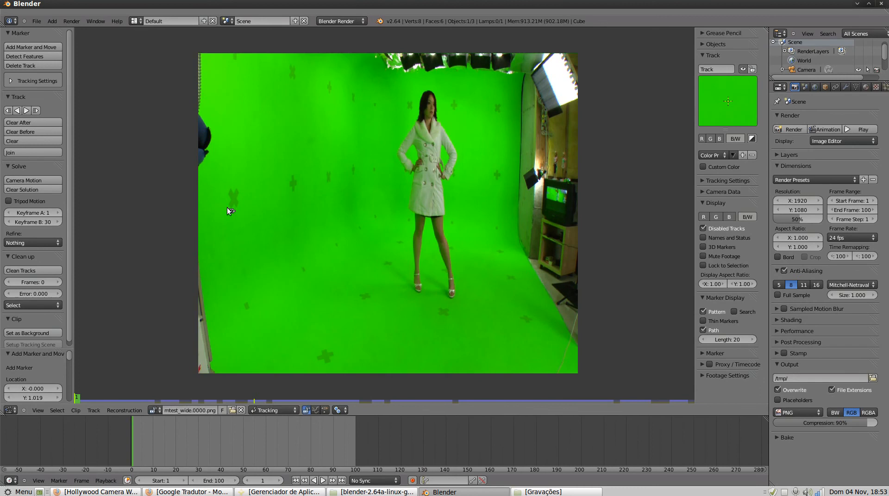
scroll(228, 211, "up", 7)
left_click(231, 210, "ctrl")
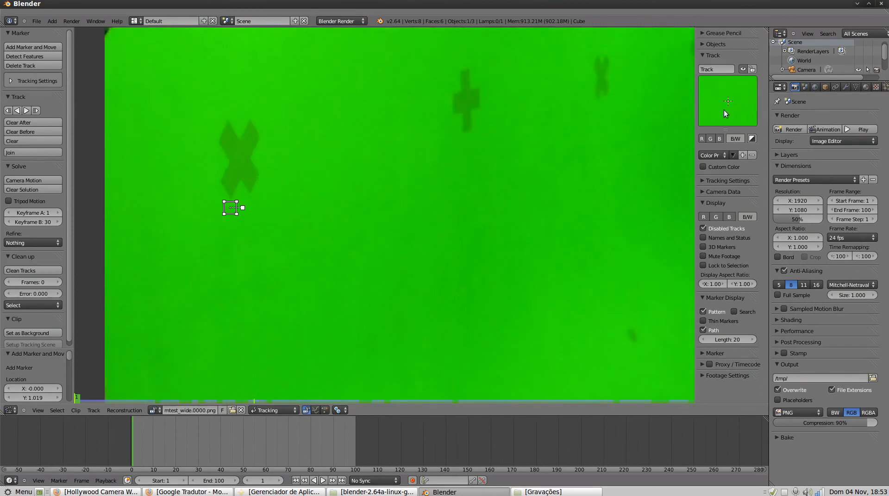
mouse_move(729, 101)
left_mouse_down()
mouse_move(737, 96)
mouse_move(733, 134)
left_mouse_up()
left_click_drag(731, 97, 722, 148)
mouse_move(729, 95)
left_mouse_down()
mouse_move(727, 142)
mouse_move(735, 112)
mouse_move(726, 98)
mouse_move(730, 106)
left_mouse_up()
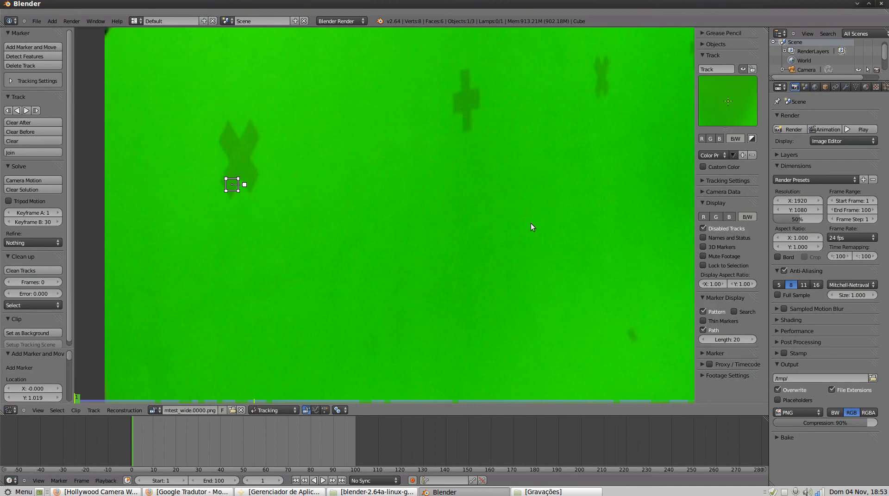
Preview the clip in black and white to check the contrast of the marks, and restore the colour display.
left_click(748, 217)
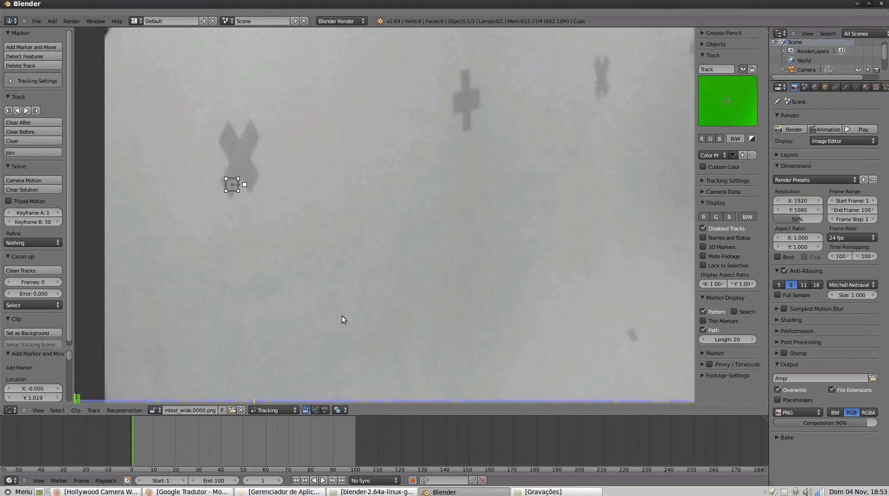
left_click(749, 217)
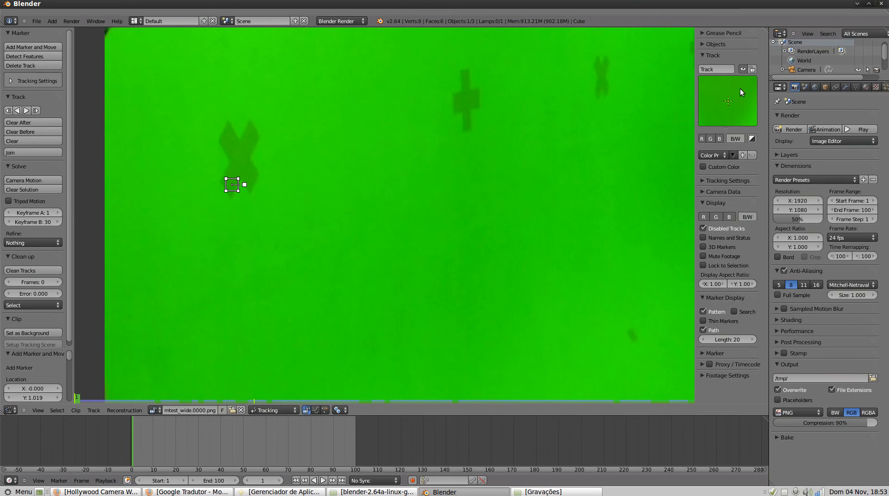
Preview the marker's pattern in black and white, restore its colour display, and try scaling the marker up.
left_click(735, 139)
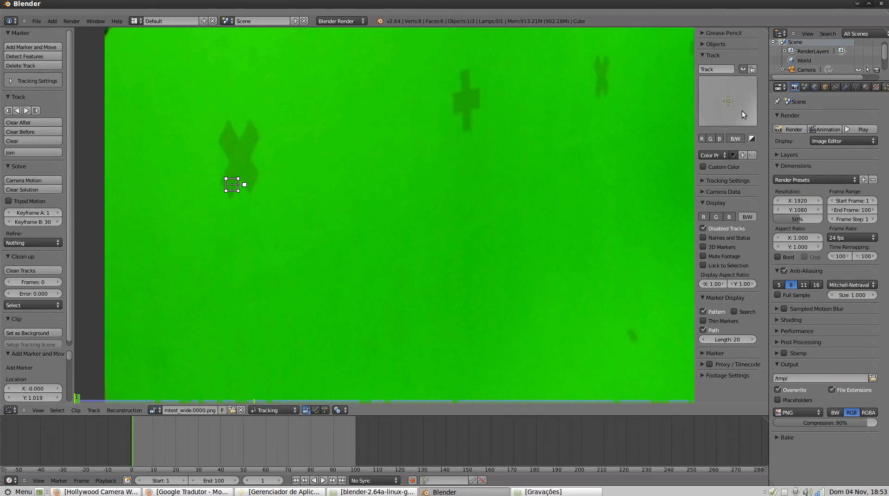
left_click(735, 139)
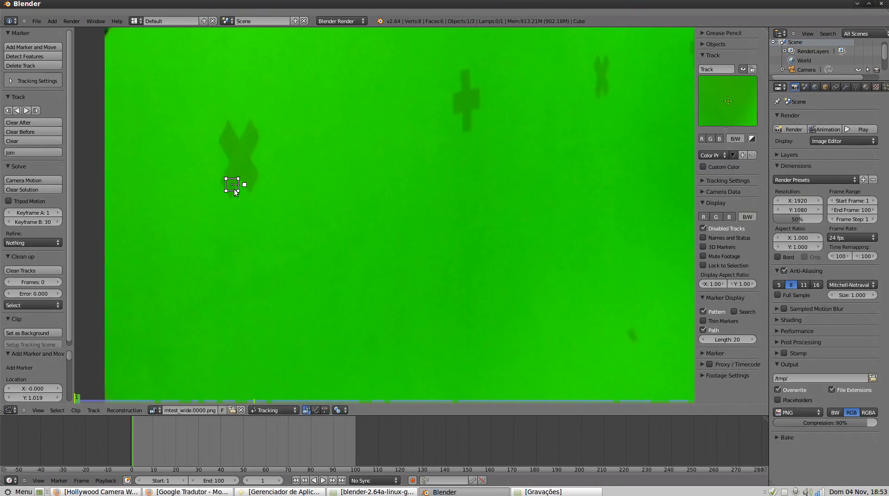
key("s")
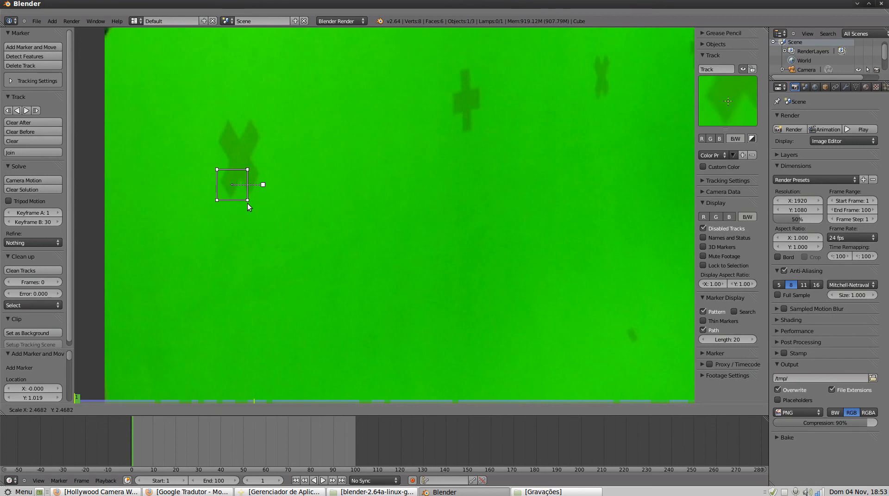
key("Escape")
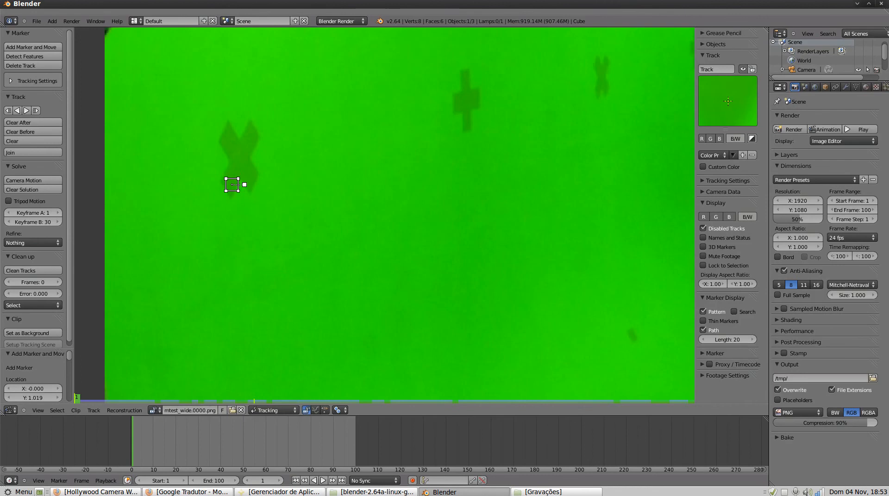
Enlarge the marker's pattern area, centre it on the large X mark, and delete the marker.
mouse_move(244, 184)
left_mouse_down()
mouse_move(313, 183)
mouse_move(260, 179)
mouse_move(284, 182)
mouse_move(264, 183)
mouse_move(267, 189)
mouse_move(262, 182)
mouse_move(288, 184)
left_mouse_up()
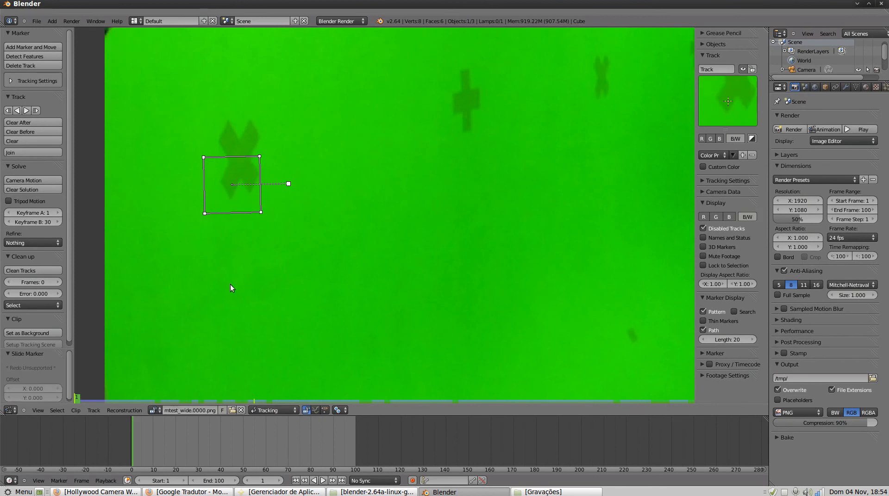
key("g")
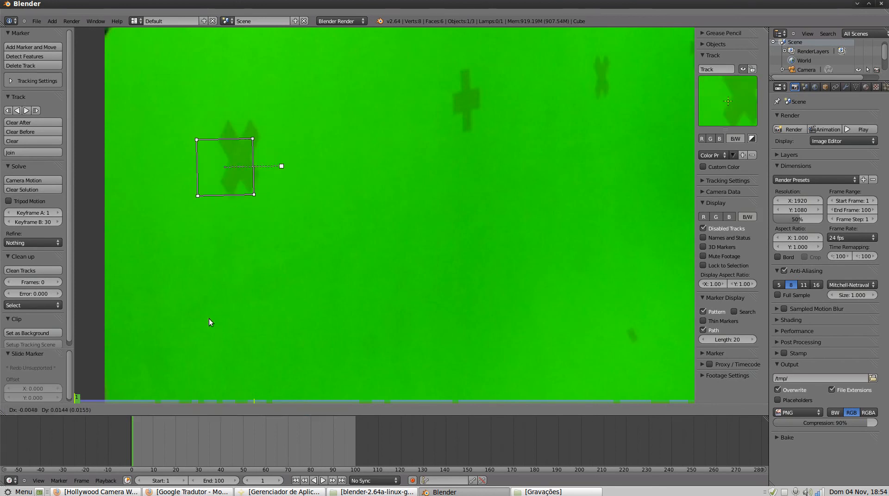
left_click(225, 309)
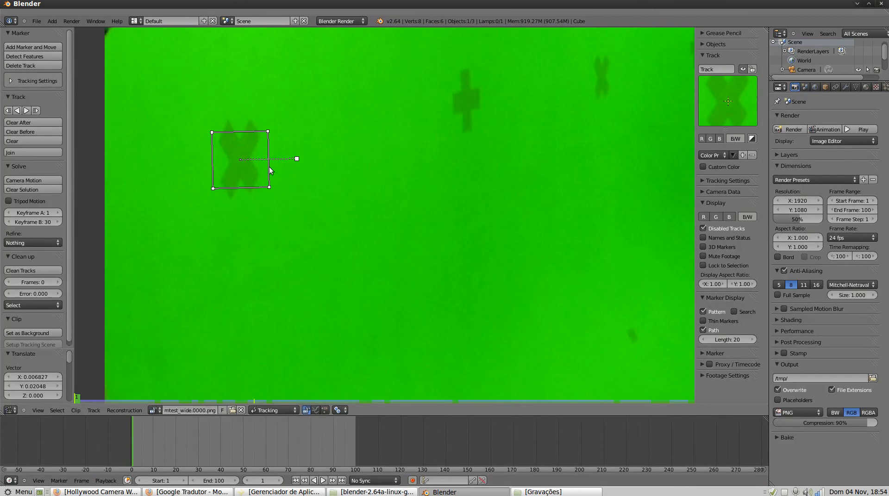
key("x")
left_click(27, 67)
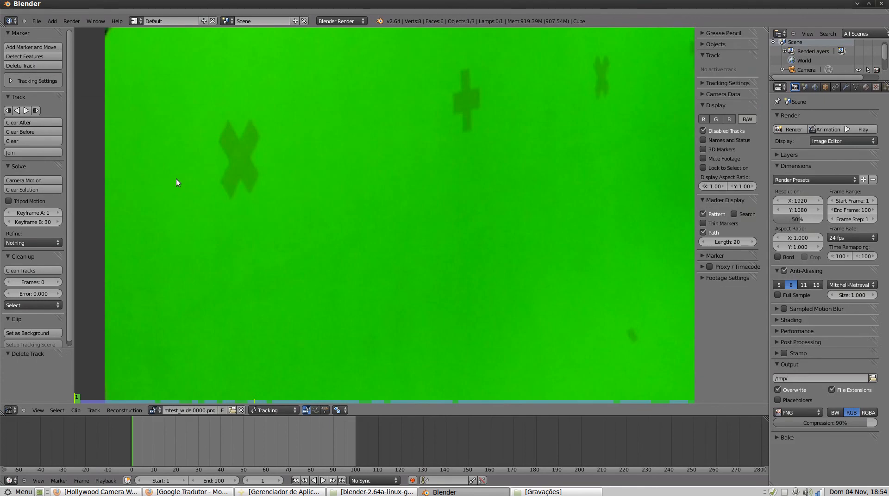
Add tracking markers on the large X, the plus and the small X marks, and delete the one on the small X.
left_click(240, 158, "ctrl")
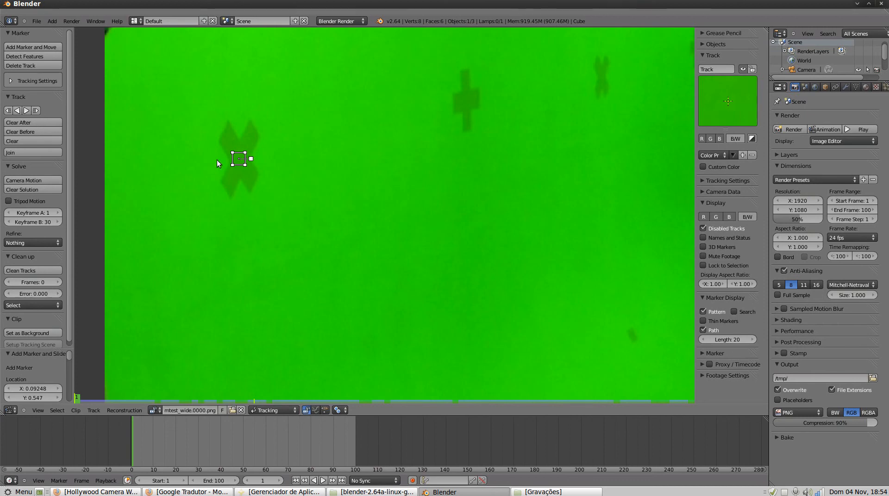
left_click(471, 101, "ctrl")
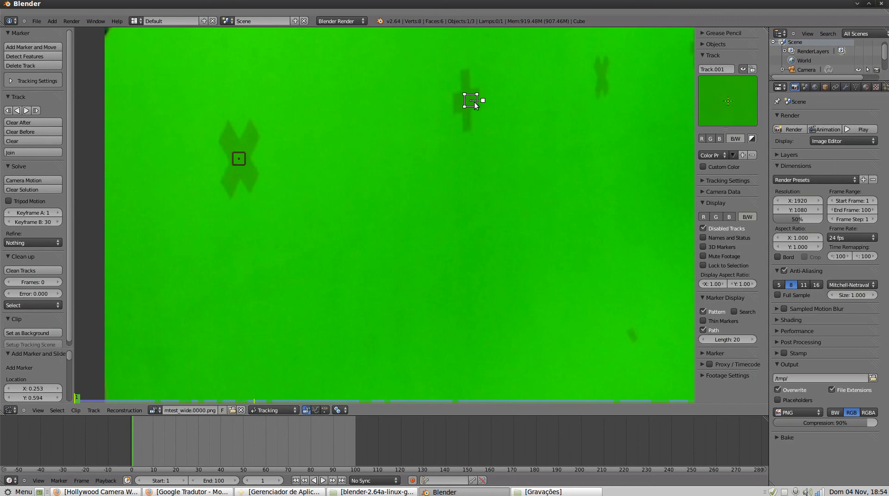
left_click(605, 83, "ctrl")
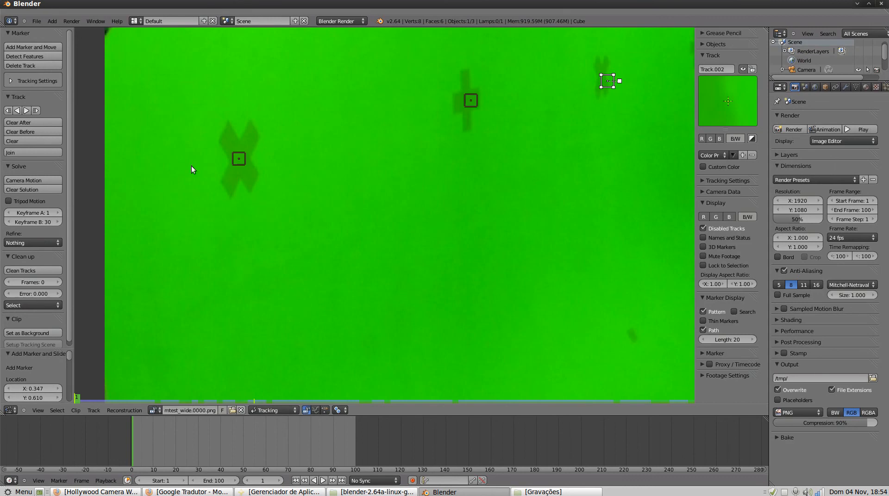
key("x")
left_click(584, 130)
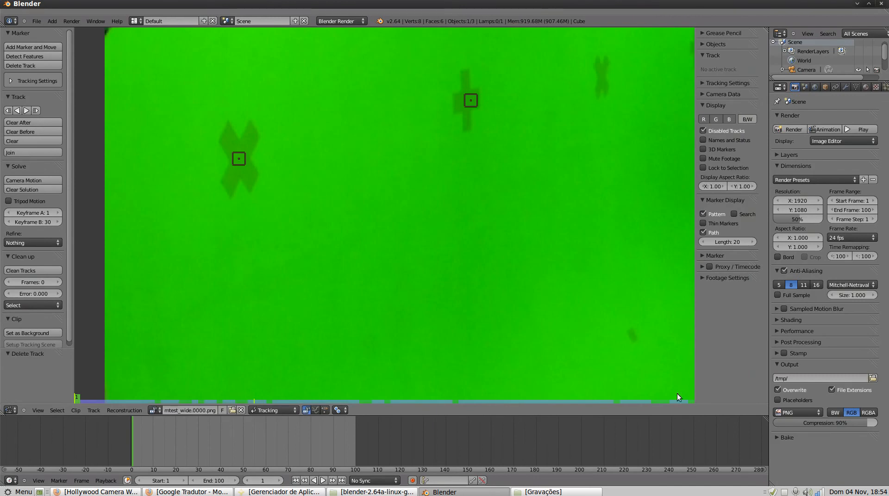
Select the plus-mark marker, select both markers with Circle Select, and clear the selection.
left_click(474, 95)
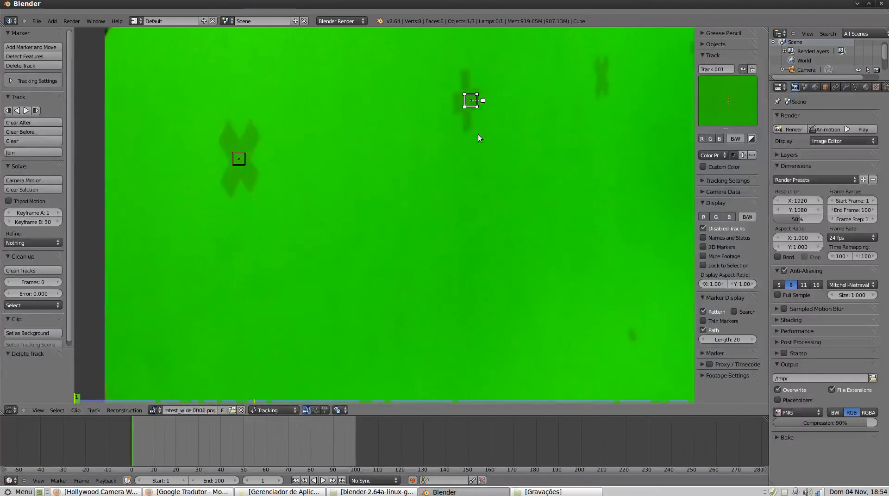
key("a")
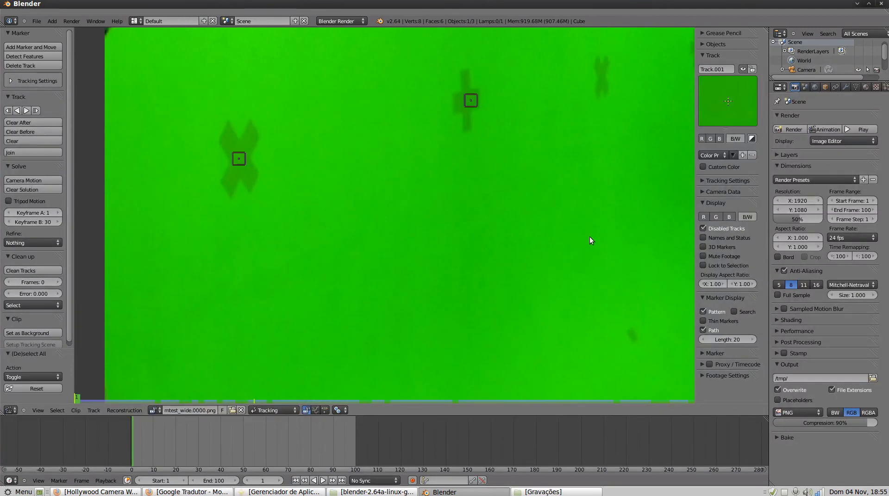
scroll(590, 237, "down", 6)
mouse_move(476, 115)
left_mouse_down()
mouse_move(183, 188)
mouse_move(565, 95)
left_mouse_up()
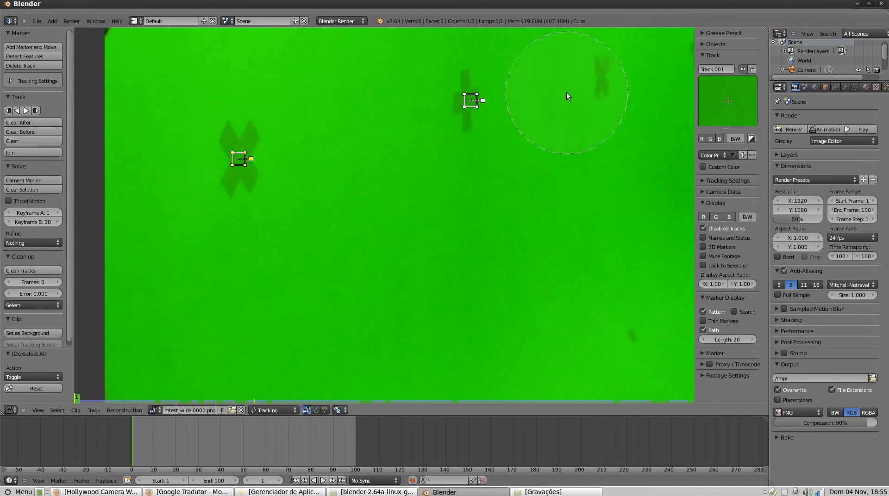
key("Escape")
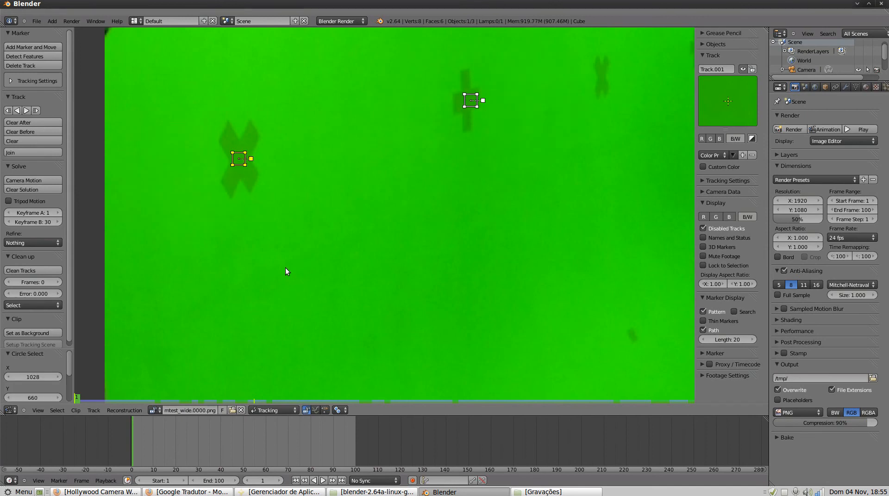
key("a")
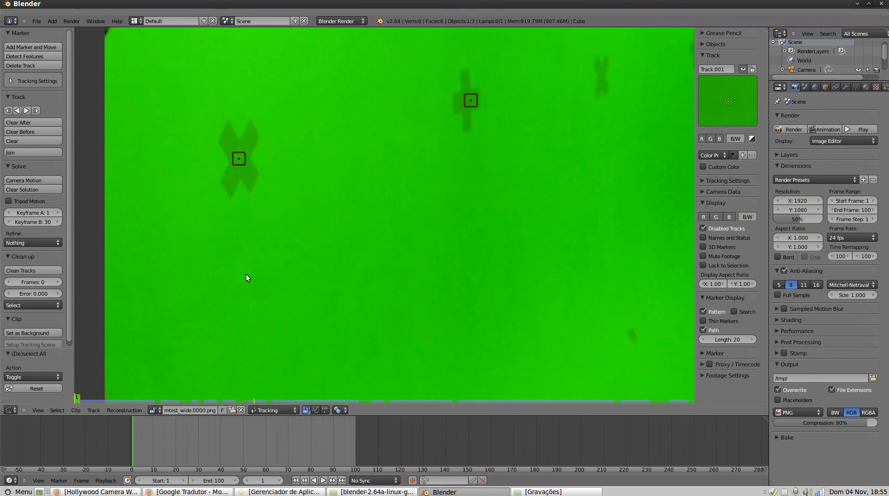
Try selecting and deselecting the markers on the large X and plus marks with Border Select.
key("b")
left_click_drag(192, 42, 680, 286)
key("b")
mouse_move(198, 51)
left_mouse_down()
mouse_move(554, 292)
mouse_move(593, 308)
mouse_move(314, 258)
mouse_move(280, 239)
left_mouse_up()
key("b")
mouse_move(196, 126)
middle_mouse_down()
mouse_move(427, 258)
mouse_move(678, 371)
middle_mouse_up()
key("b")
middle_click_drag(329, 71, 587, 277)
Delete the tracking marker on the plus mark.
scroll(590, 281, "up", 1)
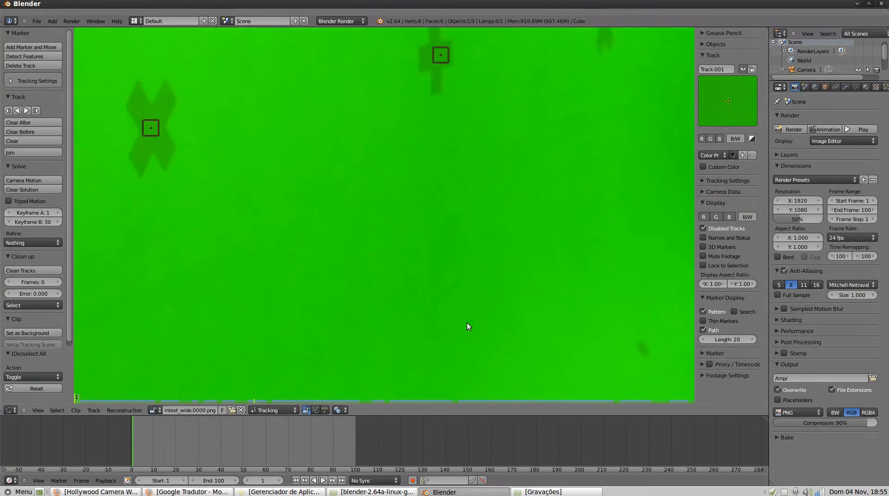
scroll(402, 179, "down", 7)
scroll(411, 188, "up", 6)
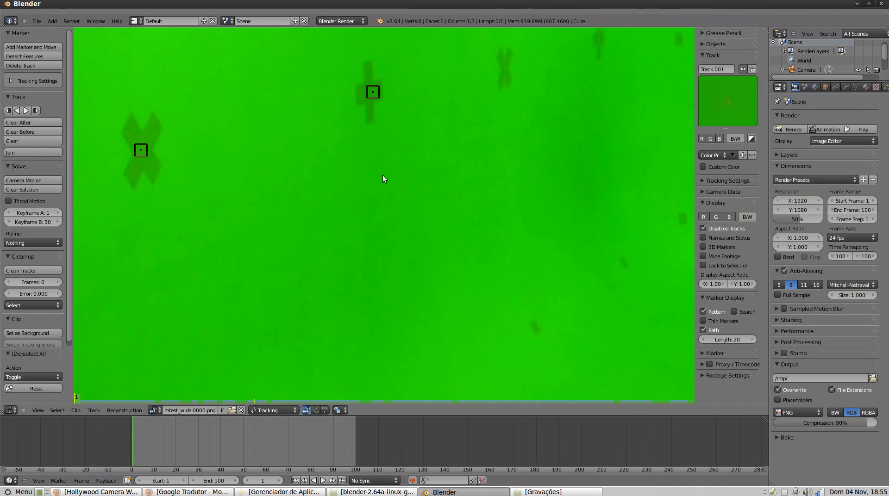
key("Delete")
left_click(390, 232)
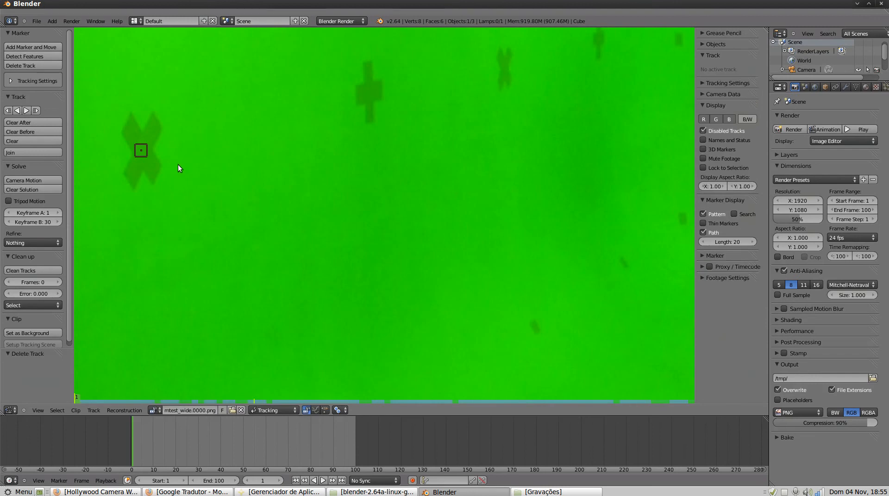
Show the default tracking settings, and scrub the footage to frame 34 and back to frame 1 to examine the marks' movement.
left_click(31, 82)
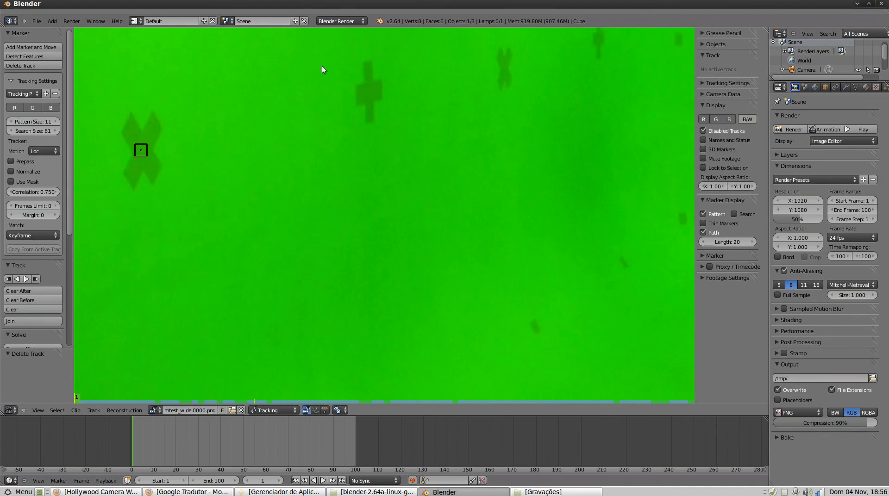
scroll(263, 209, "down", 4)
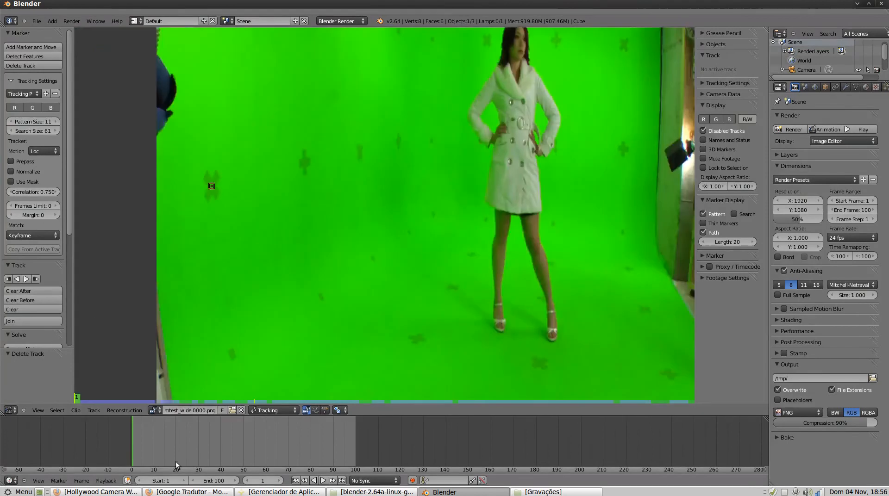
left_click(165, 445)
mouse_move(170, 444)
left_mouse_down()
mouse_move(308, 442)
mouse_move(149, 441)
mouse_move(224, 437)
mouse_move(207, 439)
left_mouse_up()
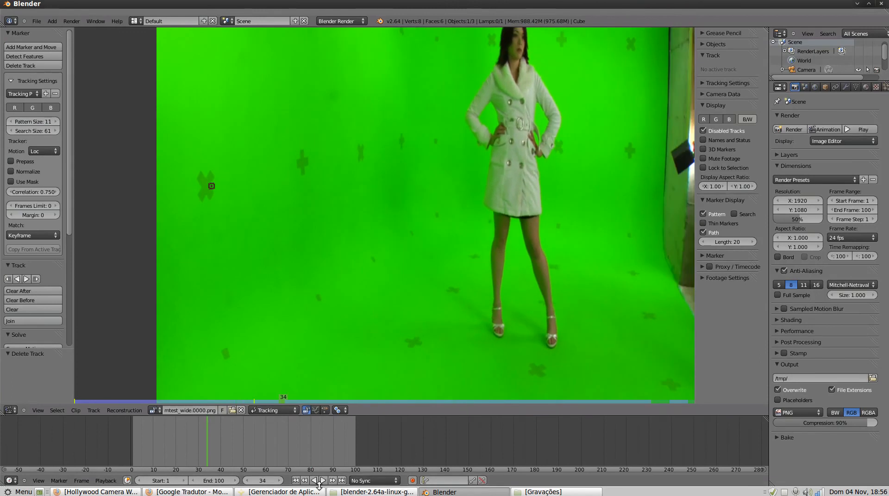
key("shift+Left")
Set the default pattern size to 41 and replace the marker on the large X mark with a new one.
scroll(211, 185, "up", 6)
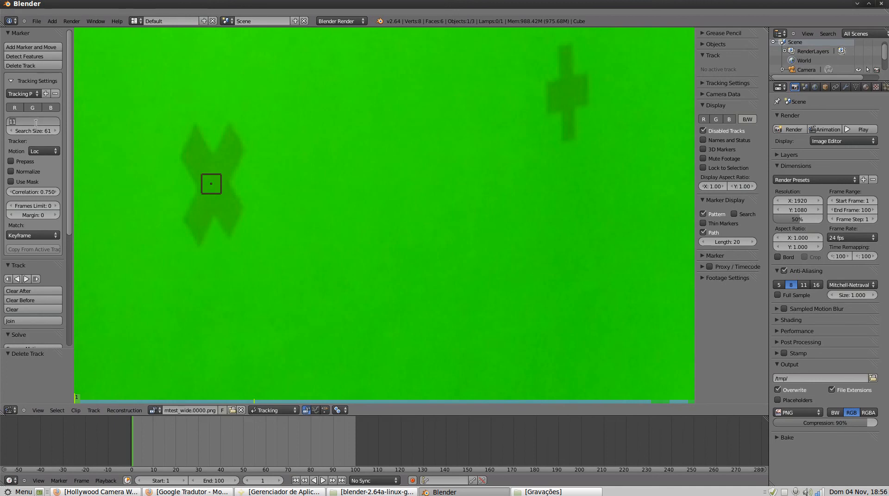
type("41")
left_click(222, 187)
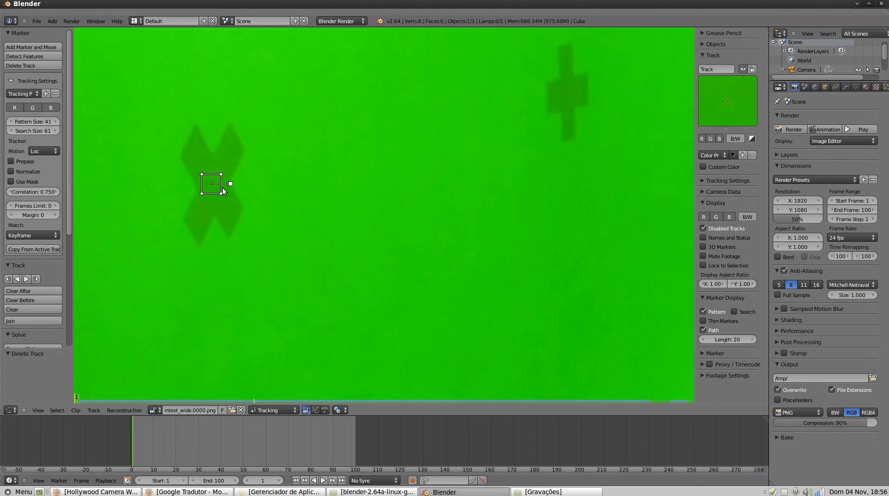
key("Delete")
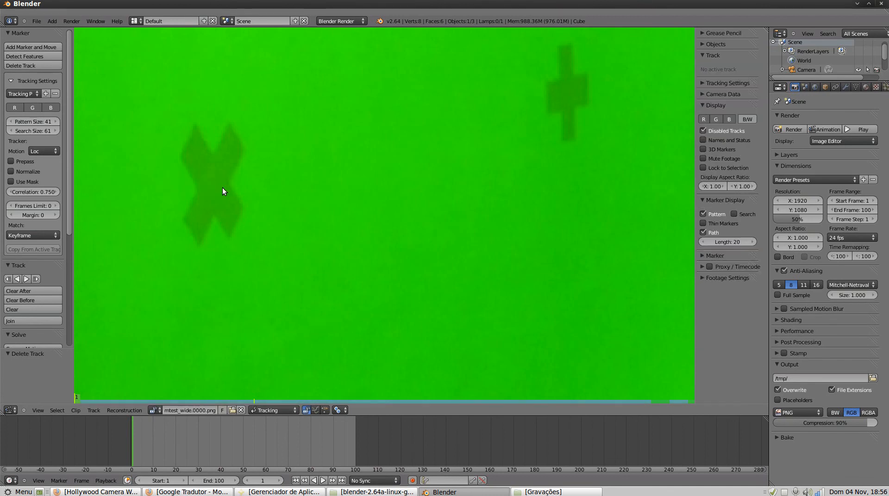
left_click(211, 183, "ctrl")
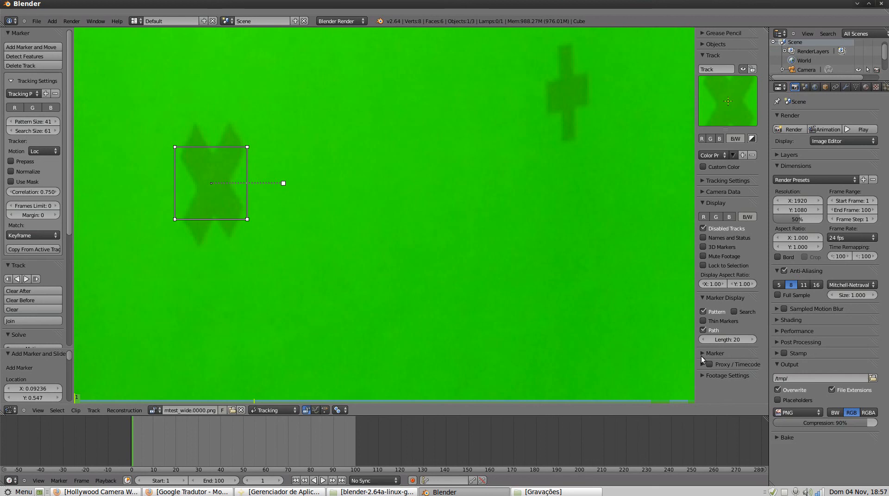
Set the default search size to 101 and turn on the display of the marker's search area.
left_click(37, 132)
type("101")
key("Return")
left_click(734, 312)
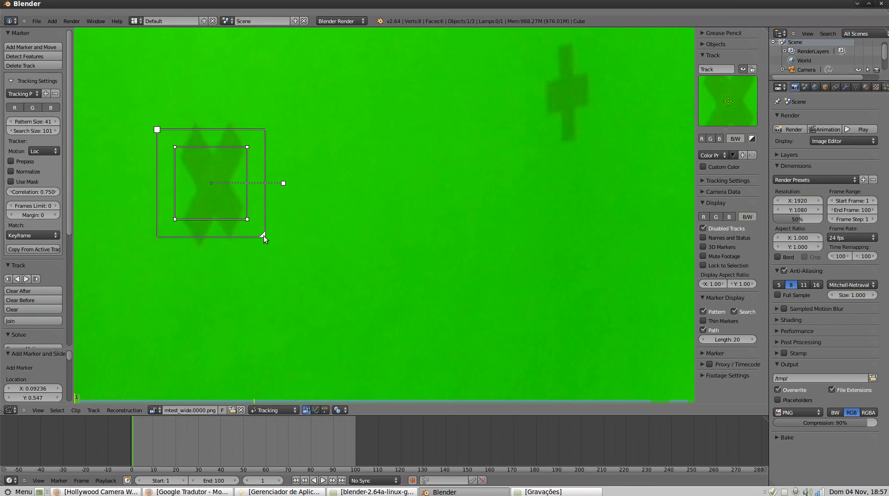
Enlarge the marker's search area around the large X mark, and undo the last adjustments to it.
mouse_move(263, 235)
left_mouse_down()
mouse_move(314, 286)
mouse_move(259, 233)
mouse_move(294, 264)
mouse_move(271, 243)
mouse_move(278, 250)
left_mouse_up()
mouse_move(147, 117)
left_mouse_down()
mouse_move(170, 117)
mouse_move(116, 99)
mouse_move(177, 145)
mouse_move(149, 87)
mouse_move(123, 113)
mouse_move(147, 111)
mouse_move(152, 99)
mouse_move(143, 110)
mouse_move(155, 127)
mouse_move(137, 115)
mouse_move(168, 102)
mouse_move(114, 147)
mouse_move(163, 133)
mouse_move(169, 122)
mouse_move(162, 143)
mouse_move(153, 103)
mouse_move(146, 108)
left_mouse_up()
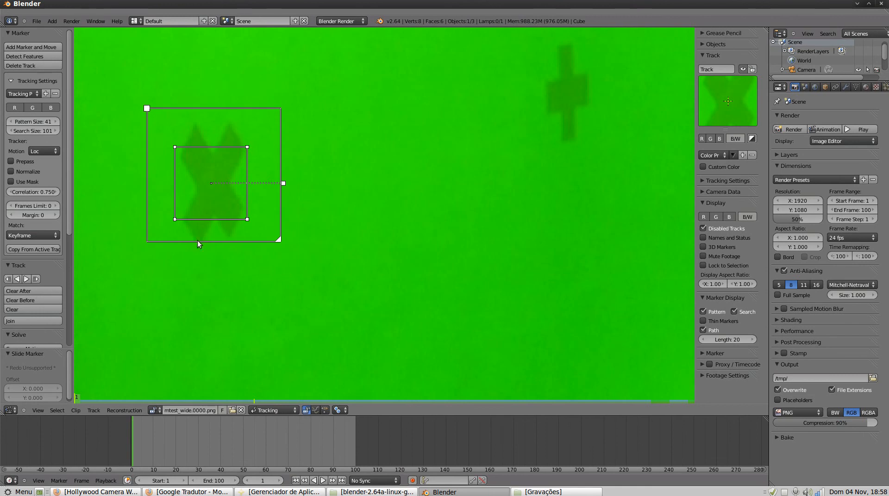
key("ctrl+z")
key("ctrl+z")
key("ctrl+z")
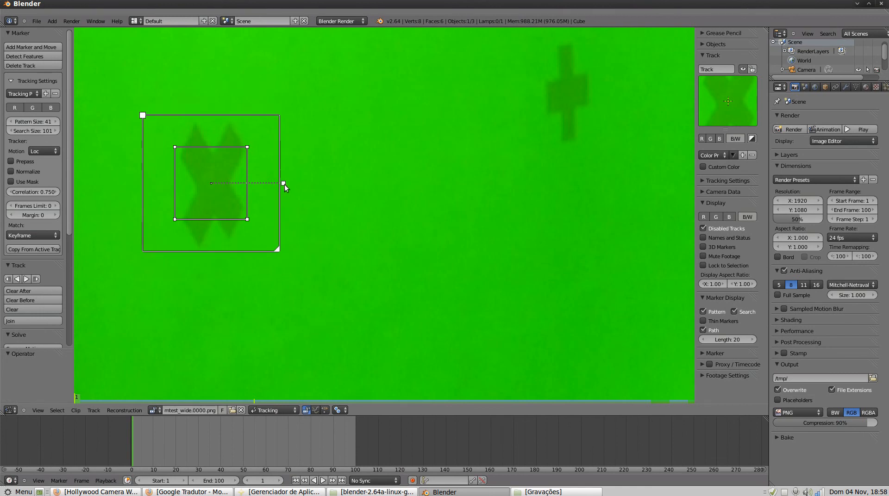
Shrink the marker's pattern area and reshape its corners around the lower part of the large X mark.
mouse_move(283, 183)
left_mouse_down()
mouse_move(232, 182)
mouse_move(269, 183)
left_mouse_up()
left_click_drag(240, 212, 239, 240)
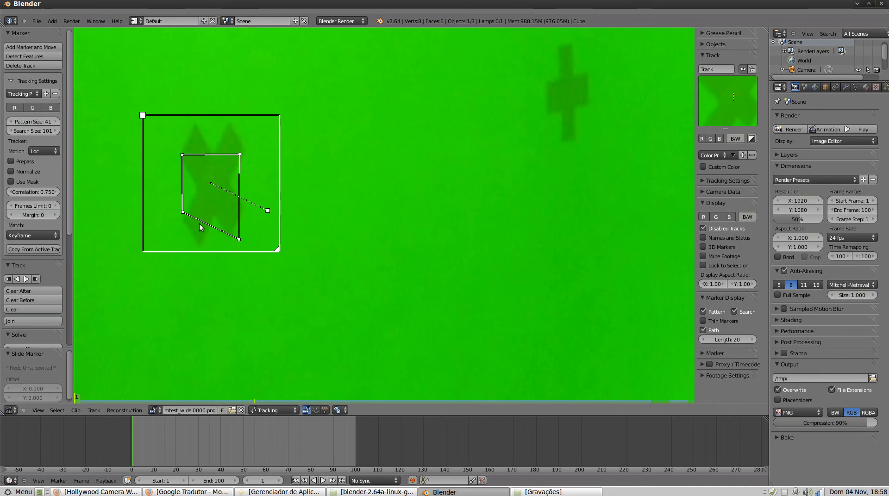
left_click_drag(183, 212, 171, 234)
mouse_move(242, 151)
left_mouse_down()
mouse_move(211, 163)
mouse_move(244, 140)
mouse_move(243, 158)
left_mouse_up()
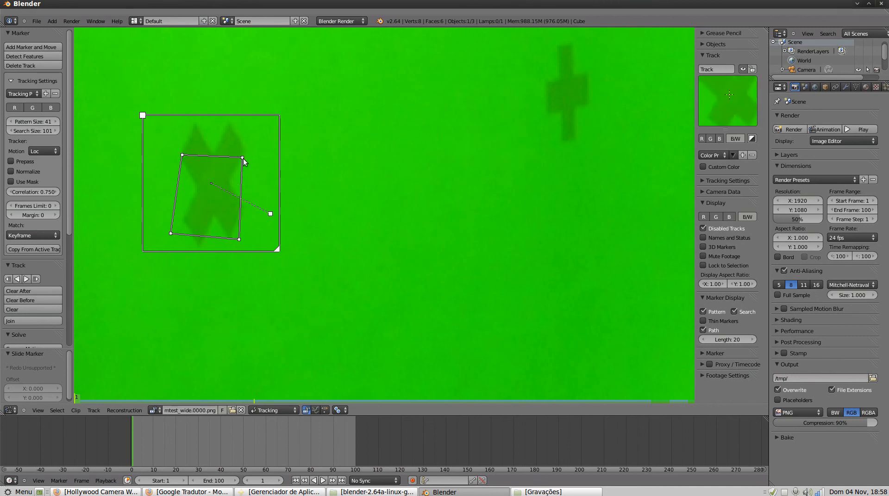
scroll(243, 158, "up", 5)
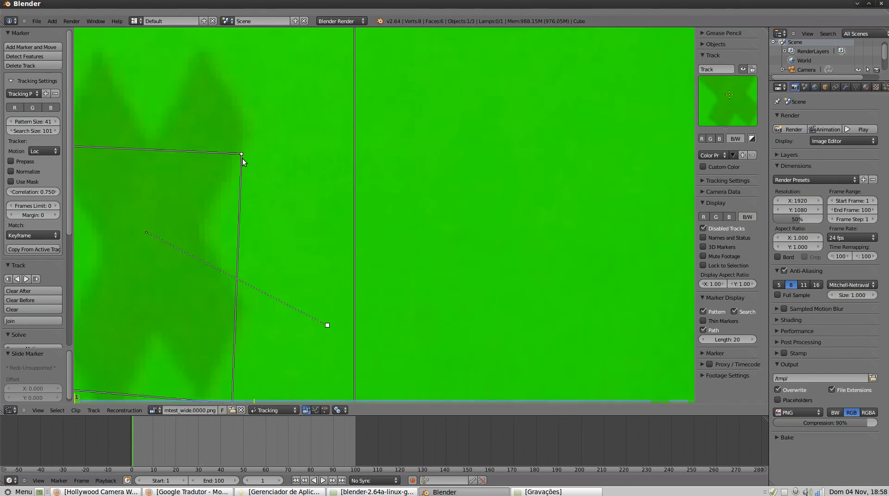
scroll(244, 161, "up", 3)
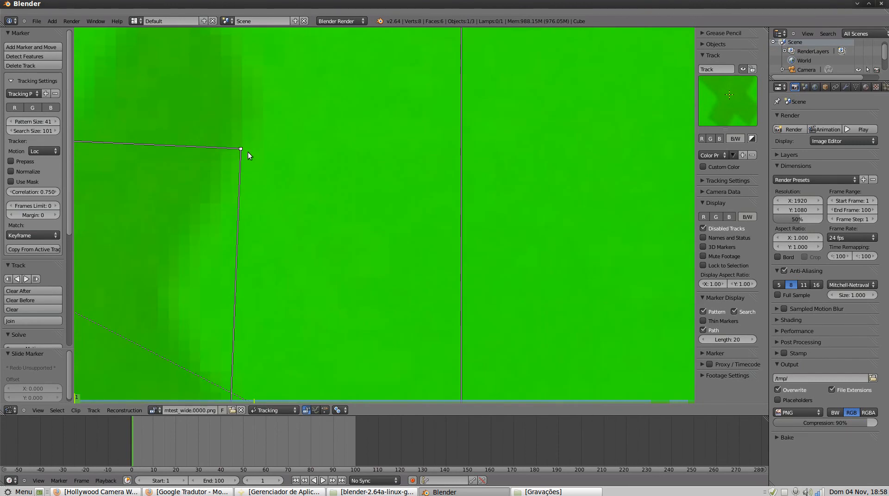
scroll(241, 155, "down", 8)
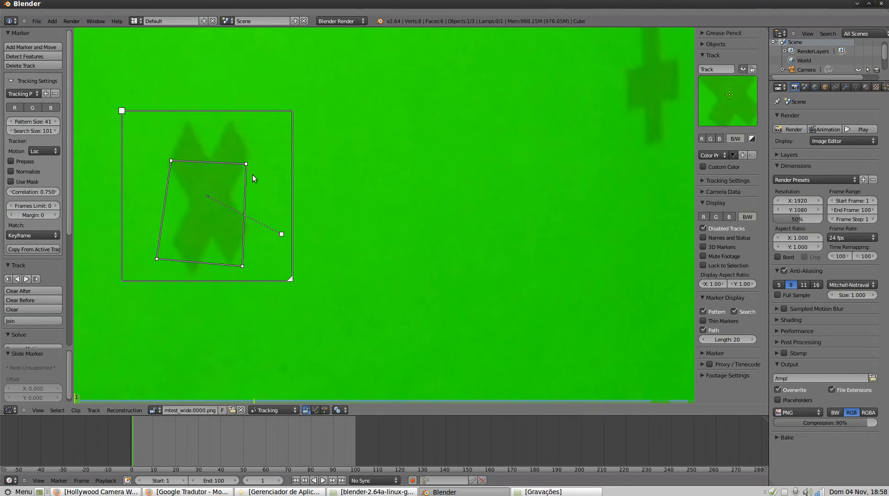
Undo the reshaping of the marker's pattern area and try scaling the whole marker down.
key("ctrl+z")
key("ctrl+z")
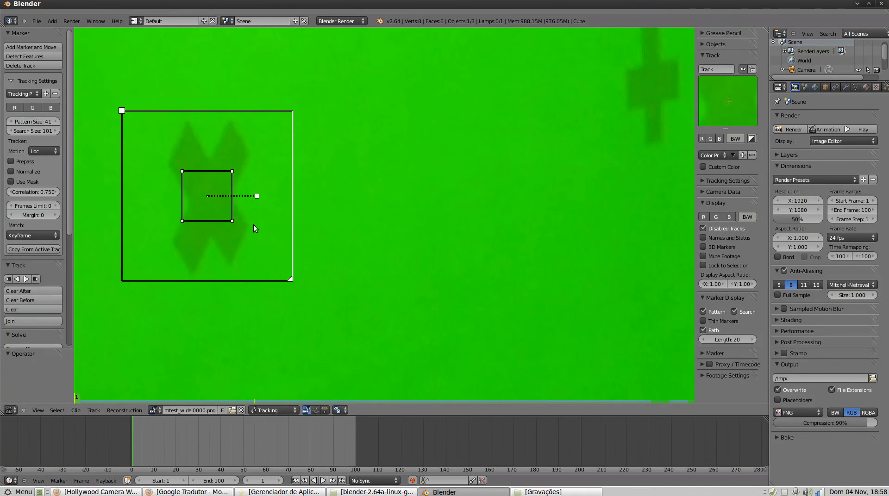
key("s")
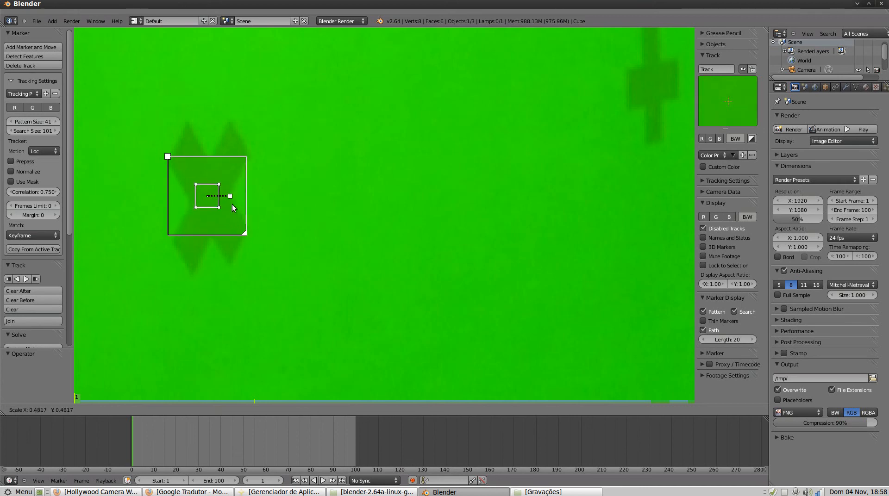
left_click(268, 215)
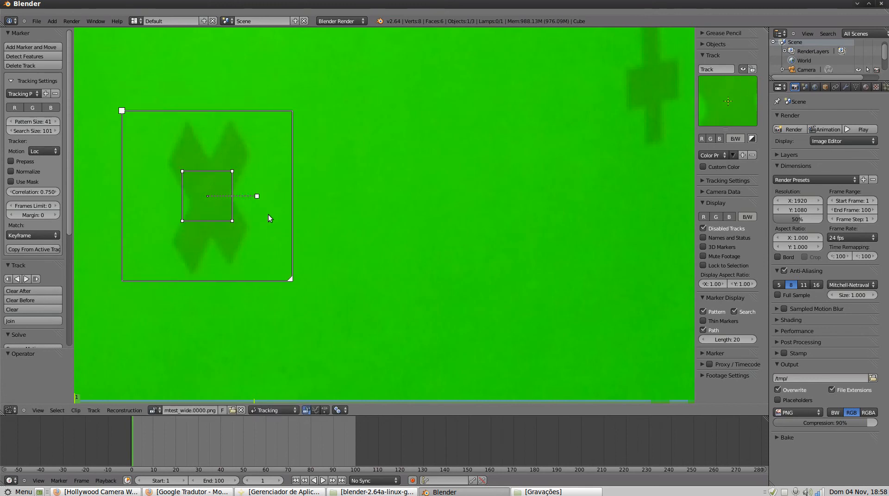
right_click(290, 280, "alt")
left_click(306, 285)
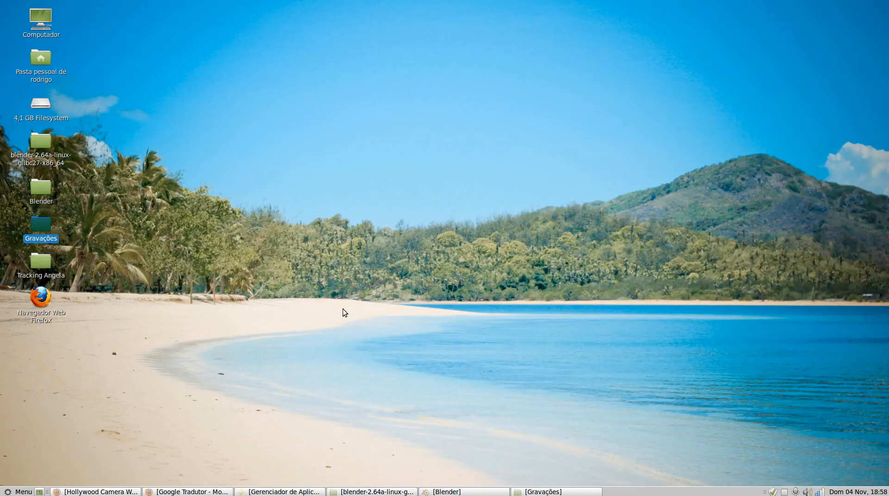
left_click(440, 491)
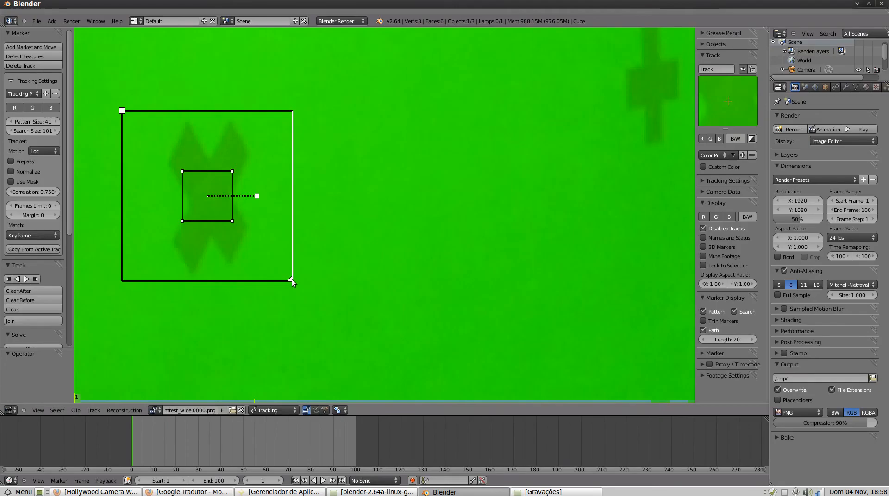
scroll(294, 222, "down", 4)
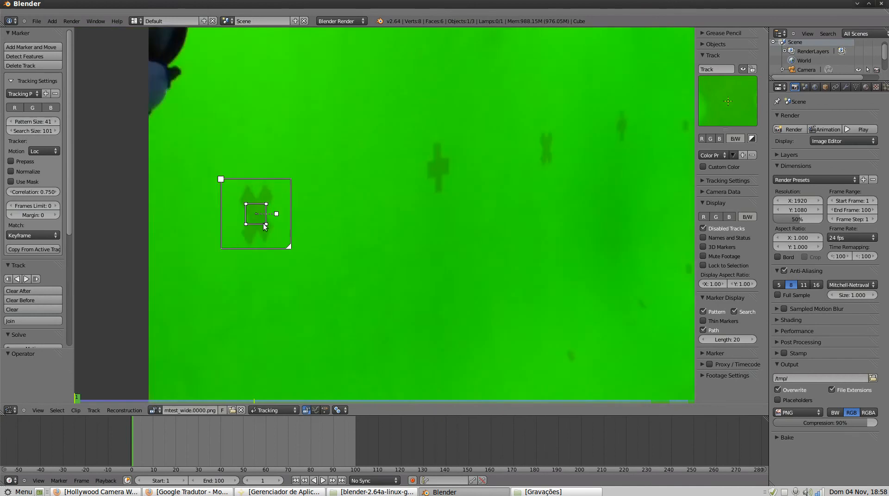
scroll(329, 258, "up", 4)
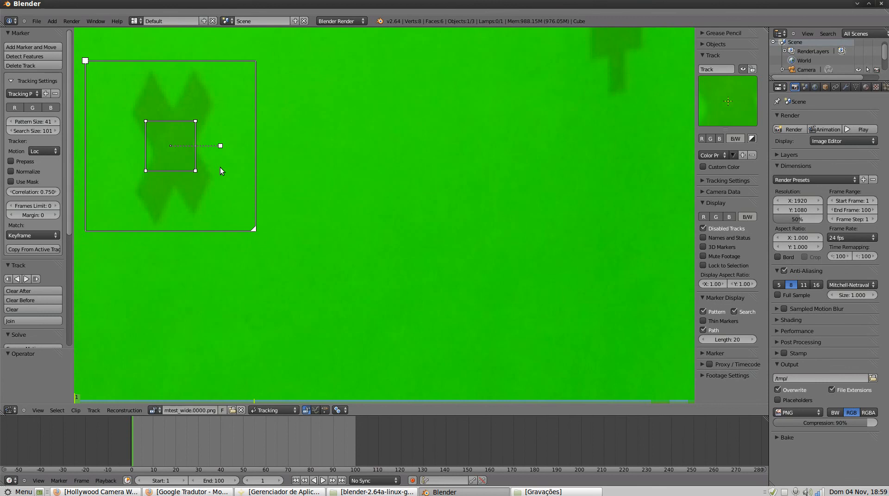
scroll(227, 164, "down", 8)
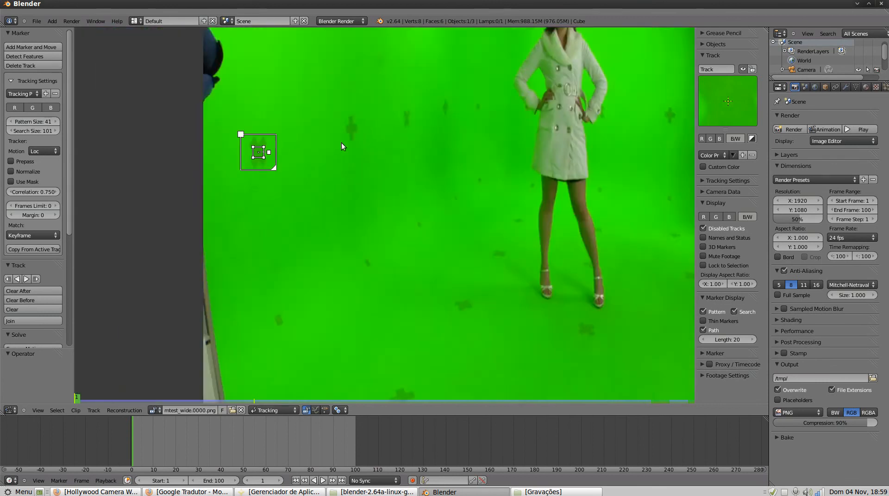
middle_click_drag(338, 144, 310, 230)
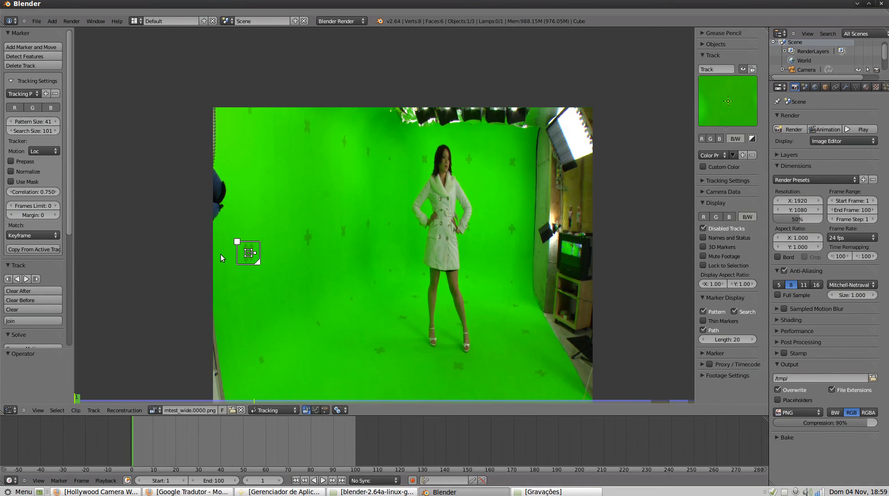
Delete the marker on the large X mark.
scroll(253, 257, "up", 5)
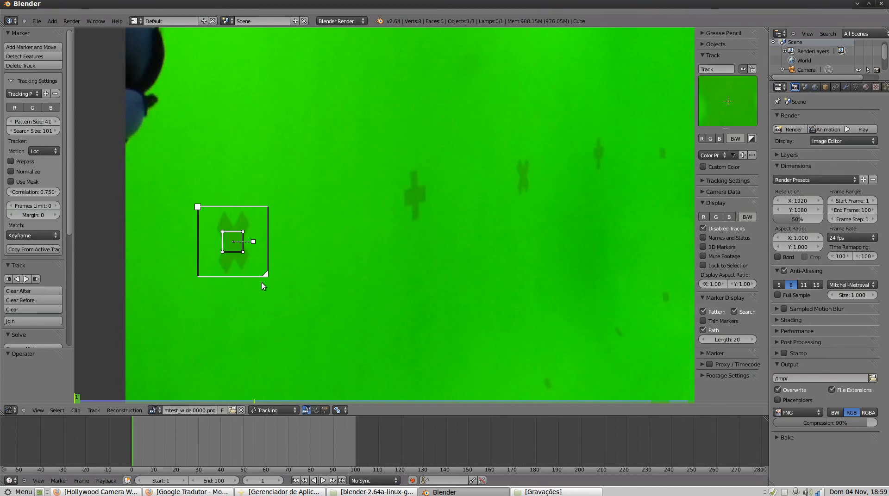
key("x")
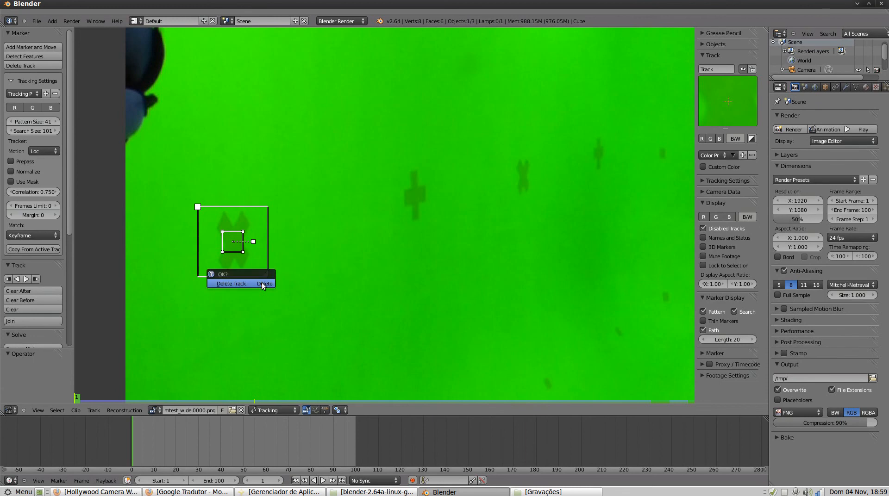
left_click(261, 283)
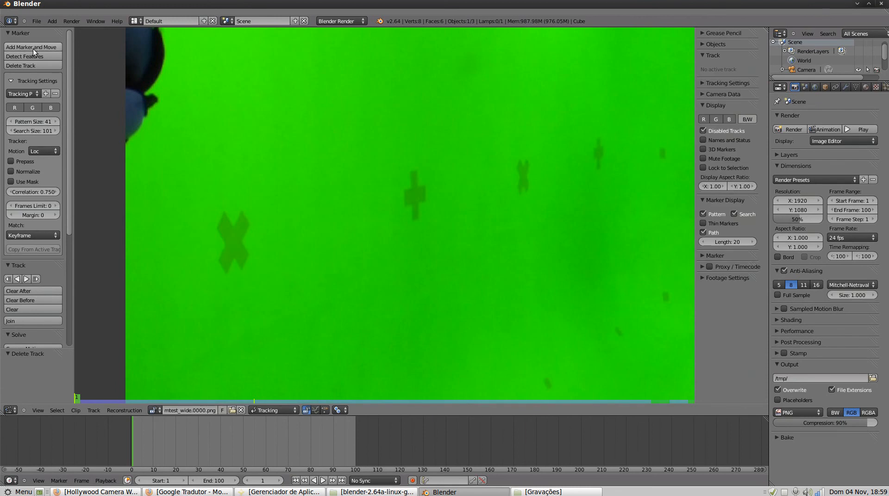
Detect features automatically across the whole frame, and delete all the detected tracks.
scroll(92, 96, "up", 1)
scroll(66, 60, "down", 1)
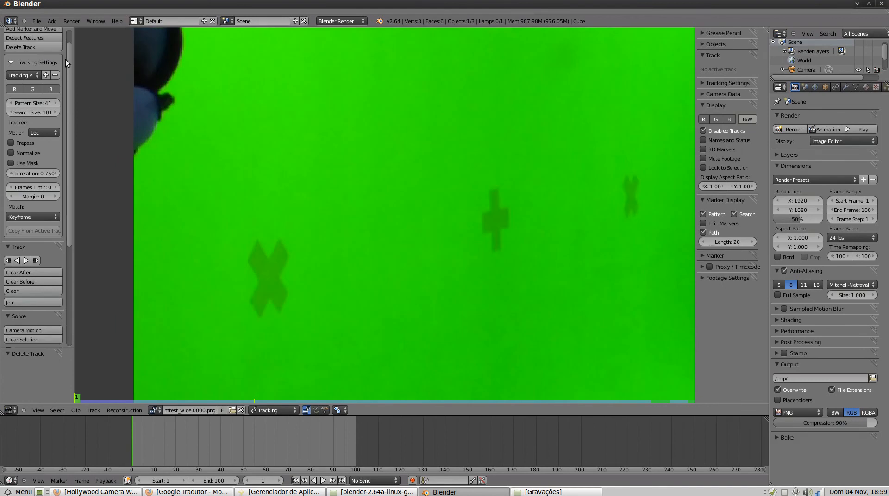
scroll(62, 59, "up", 1)
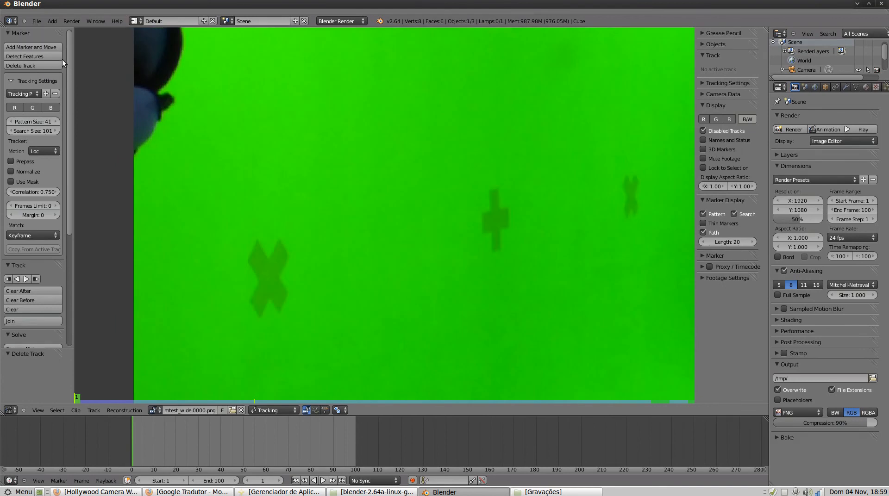
left_click(29, 56)
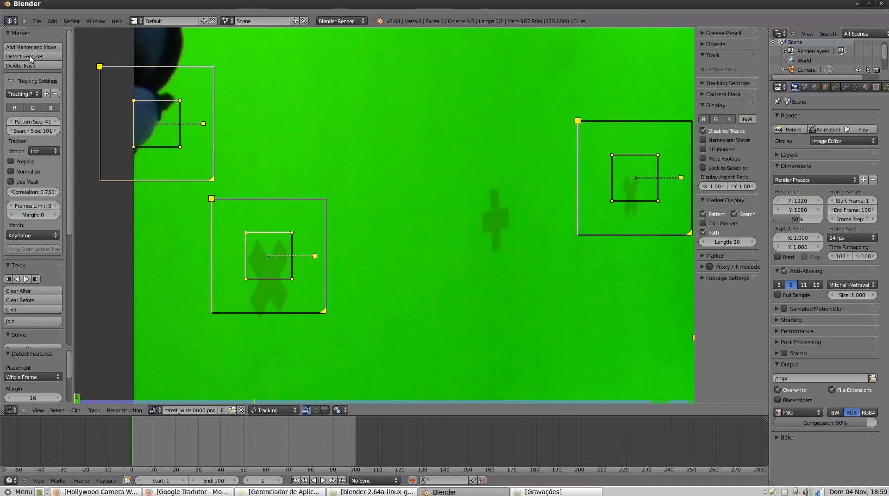
scroll(412, 148, "down", 5)
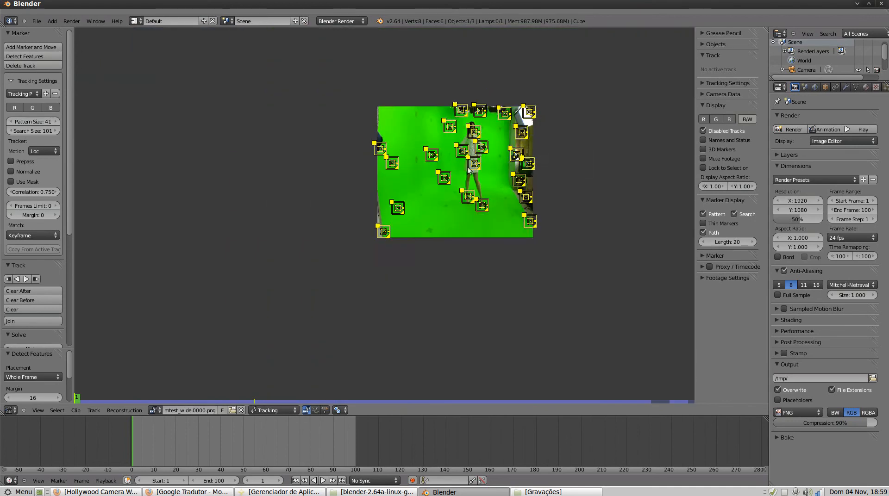
scroll(473, 166, "up", 3)
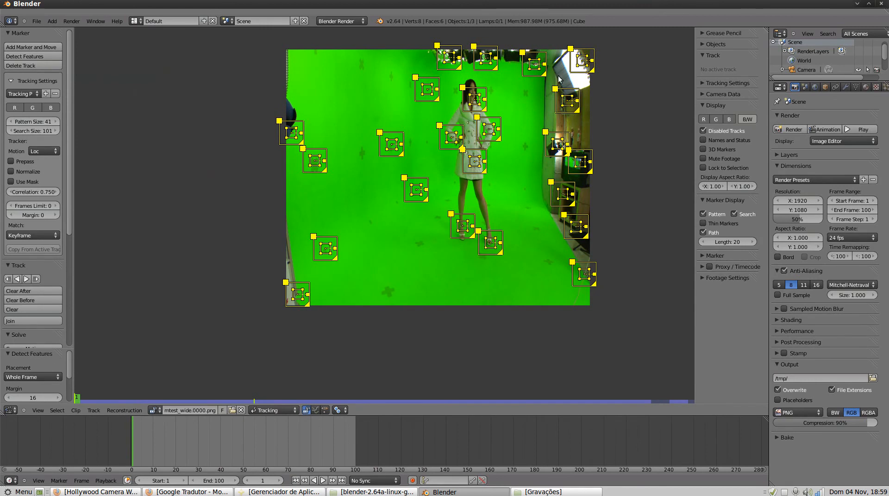
scroll(499, 186, "up", 2)
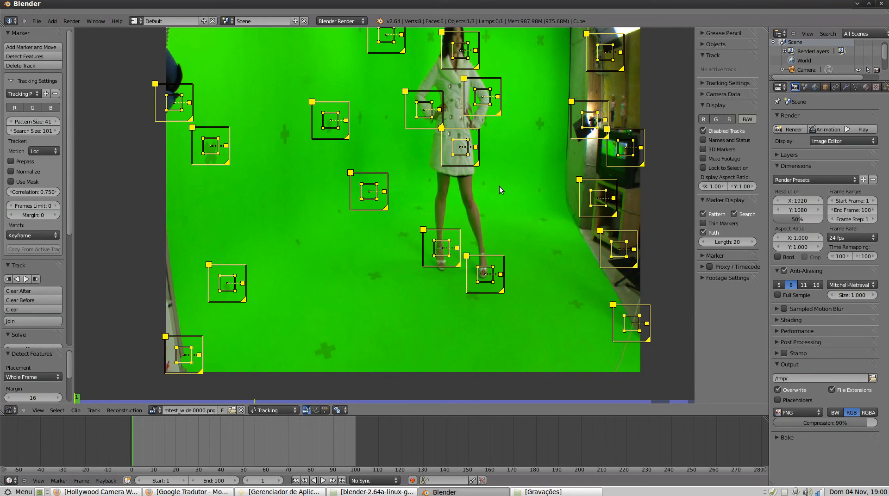
left_click(25, 67)
left_click(53, 72)
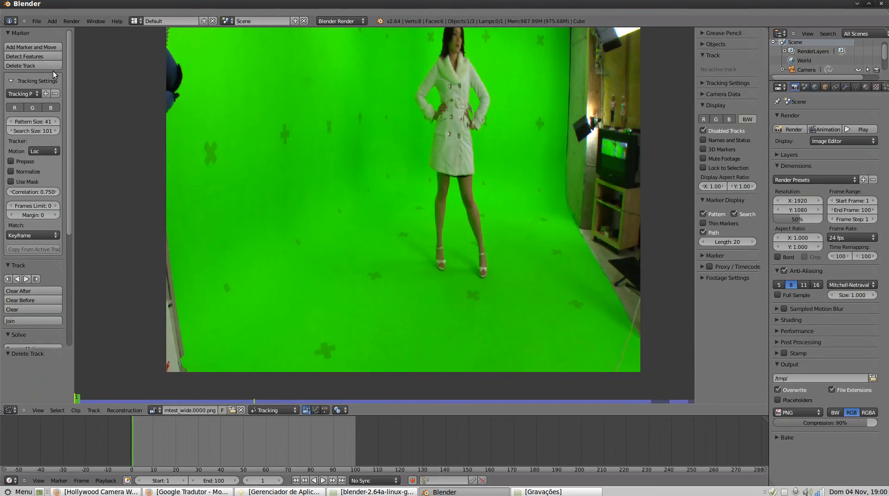
Place a marker on the large X mark in frame 1 and track it forward to frame 100, scrubbing the frames to check its path.
left_click(209, 152, "ctrl")
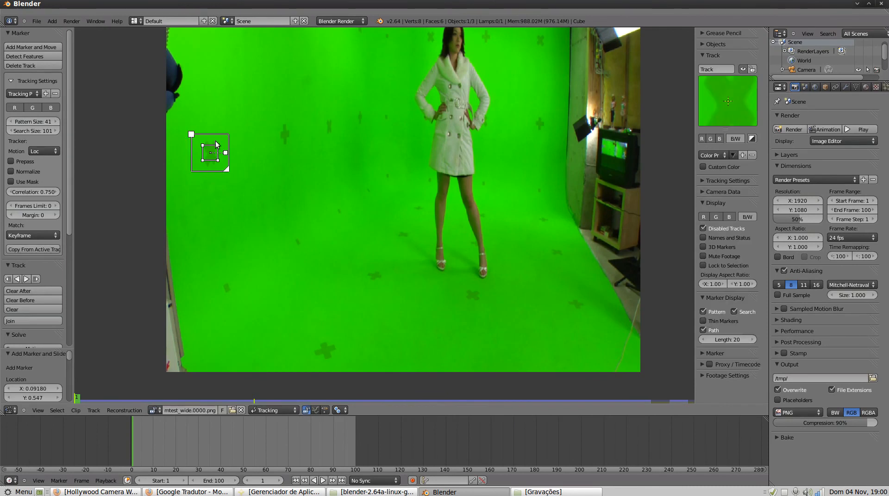
left_click(27, 278)
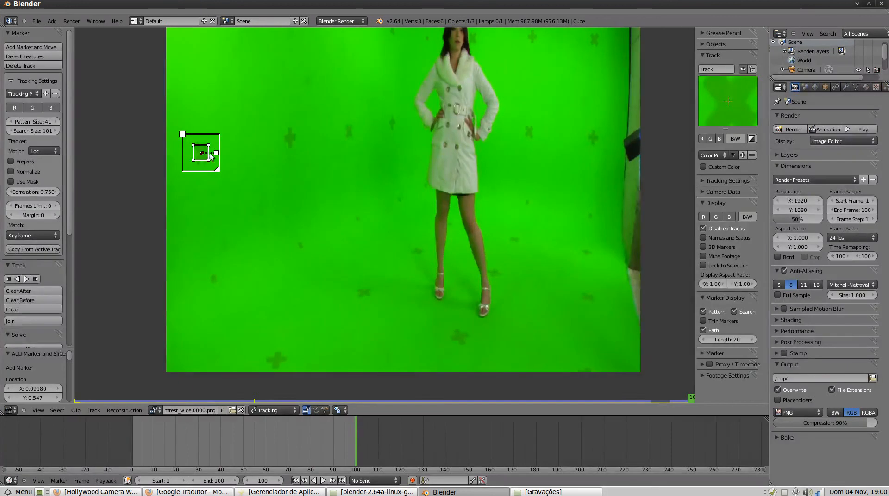
left_click_drag(351, 435, 227, 434)
scroll(210, 198, "up", 3)
scroll(210, 198, "up", 2)
middle_click_drag(214, 97, 219, 270)
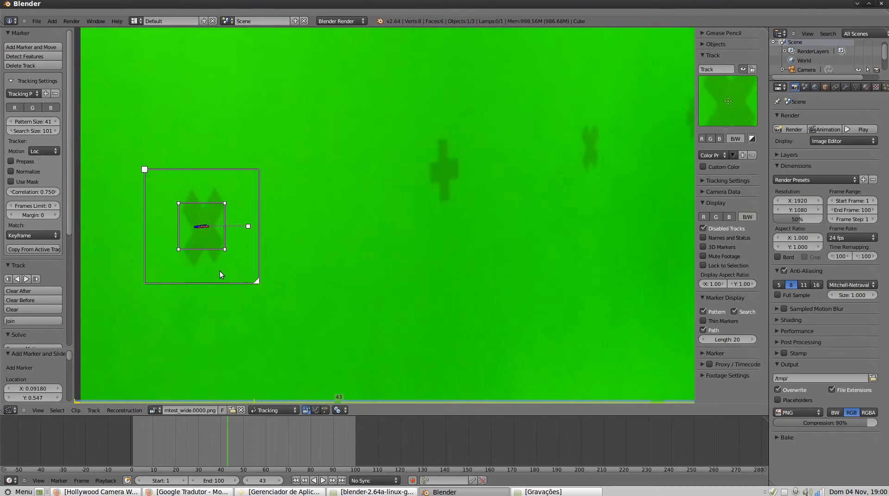
mouse_move(227, 449)
left_mouse_down()
mouse_move(168, 449)
mouse_move(310, 457)
mouse_move(158, 431)
mouse_move(293, 433)
mouse_move(274, 418)
mouse_move(304, 433)
left_mouse_up()
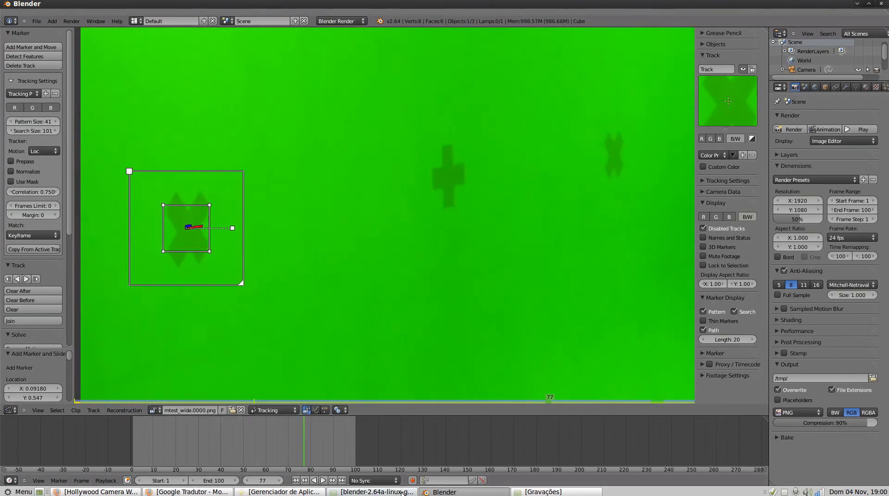
At frame 100, place a marker on the cross next to the large X mark and track it backwards to frame 1.
left_click(342, 480)
scroll(407, 248, "down", 8)
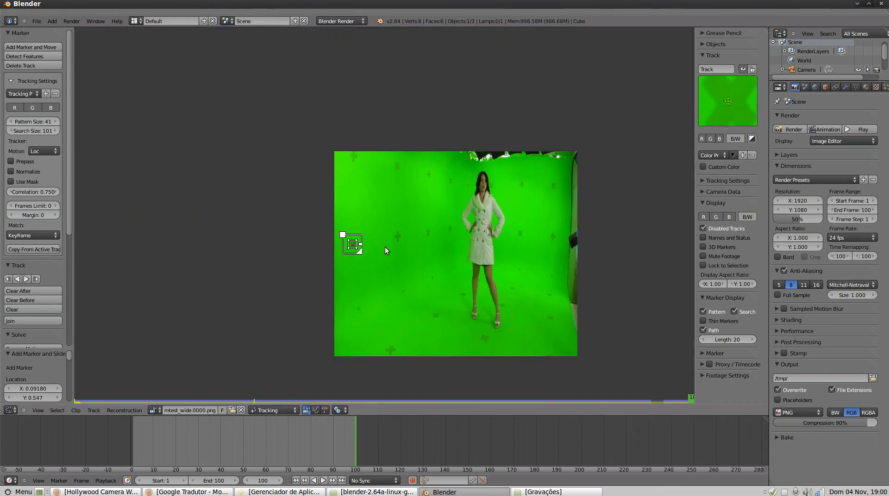
scroll(398, 237, "up", 8)
left_click(368, 228, "ctrl")
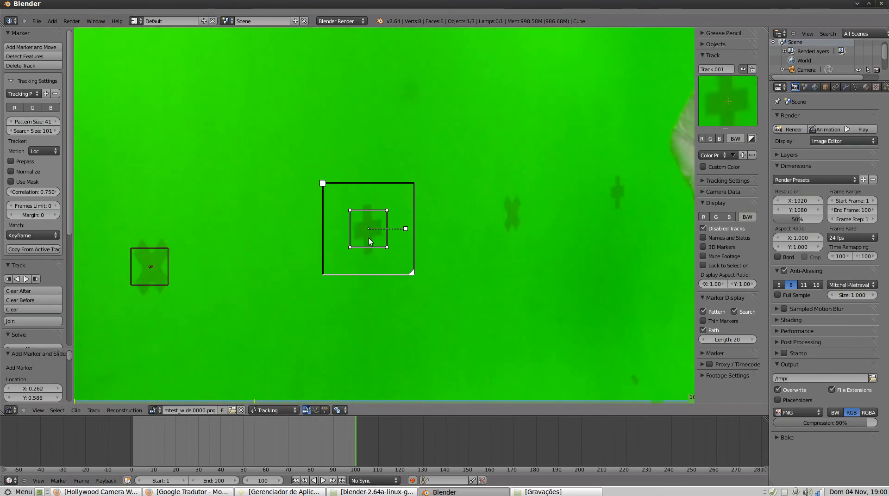
scroll(370, 278, "down", 8)
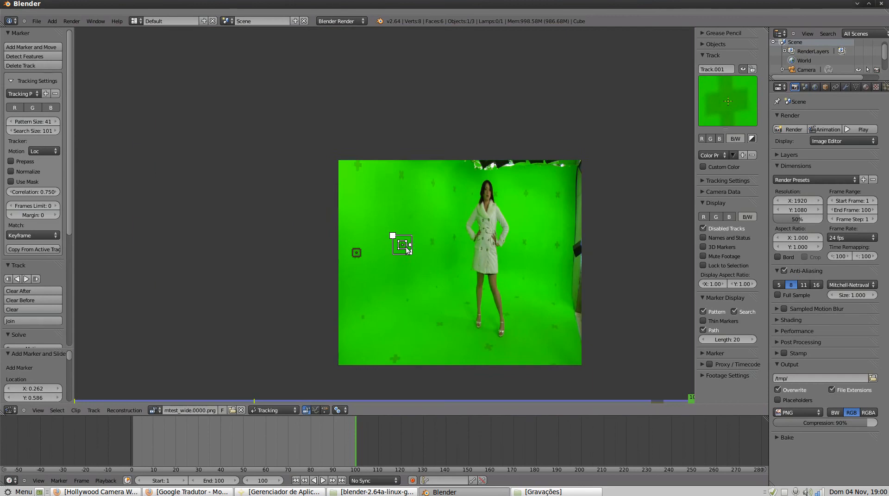
scroll(350, 181, "up", 5)
scroll(350, 180, "up", 3)
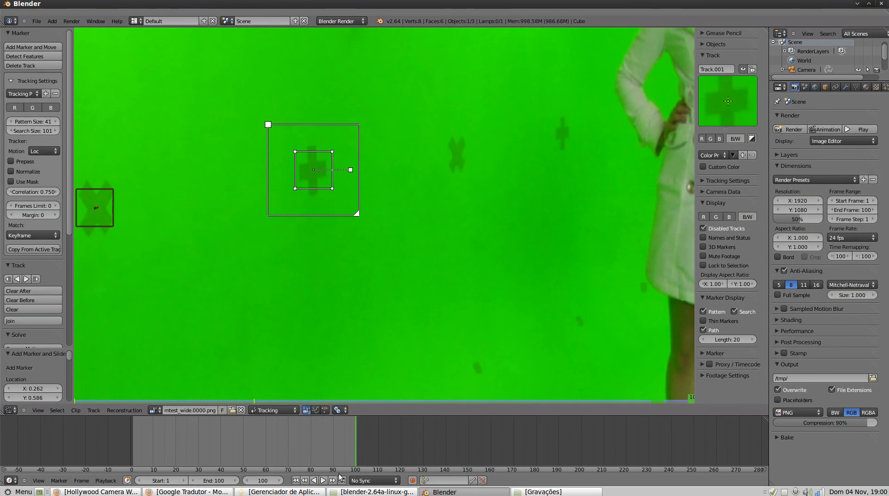
left_click(18, 280)
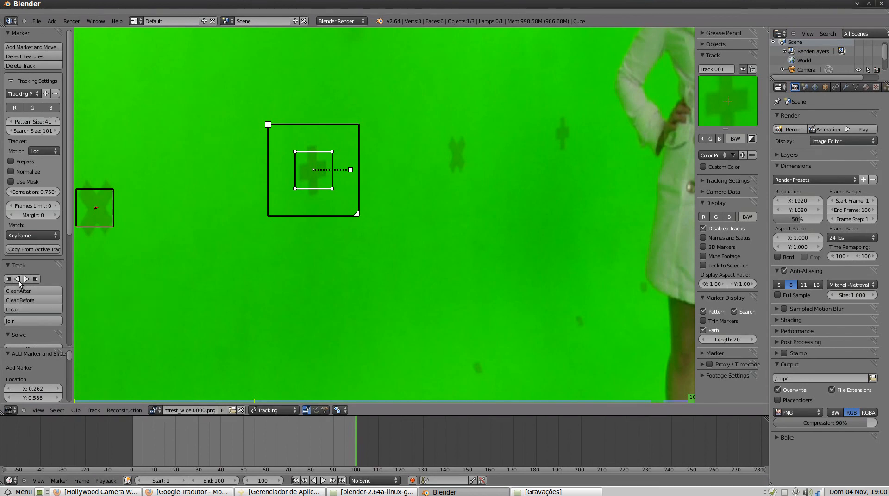
scroll(287, 233, "down", 5)
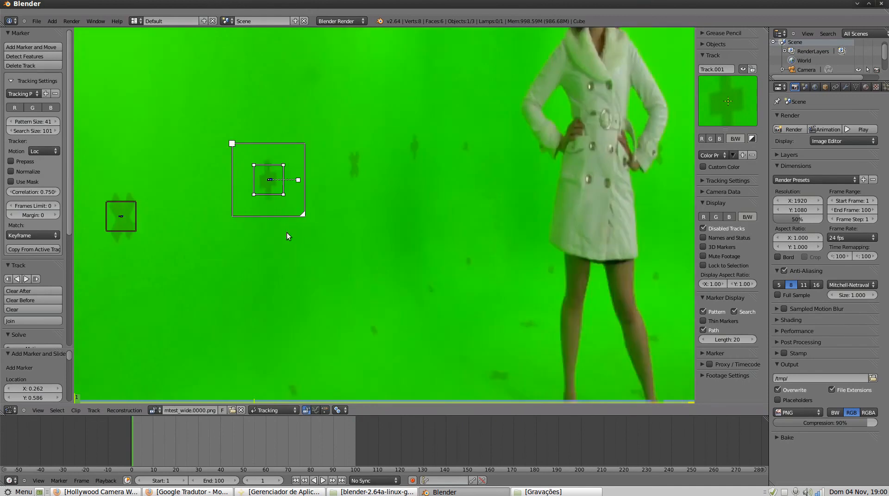
Place markers in frame 1 on the three small marks beyond the tracked cross and the four marks running diagonally down below them.
scroll(402, 213, "up", 4)
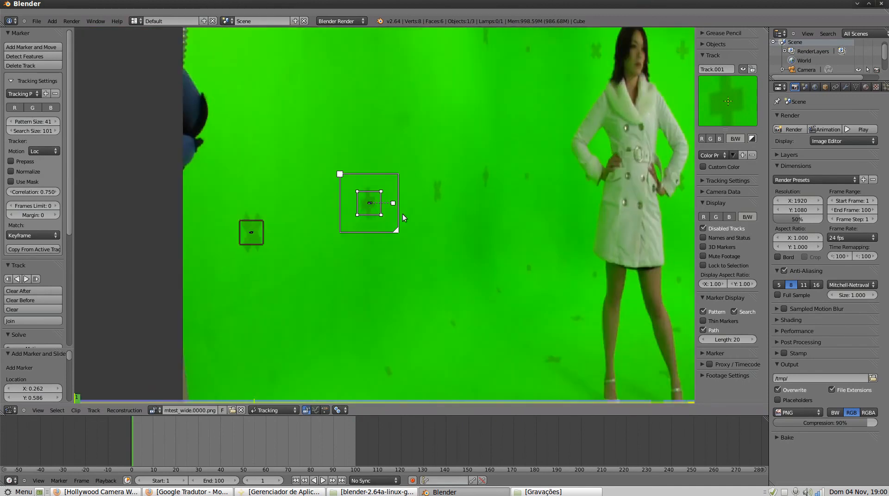
left_click(437, 190, "ctrl")
left_click(486, 179, "ctrl")
left_click(528, 177, "ctrl")
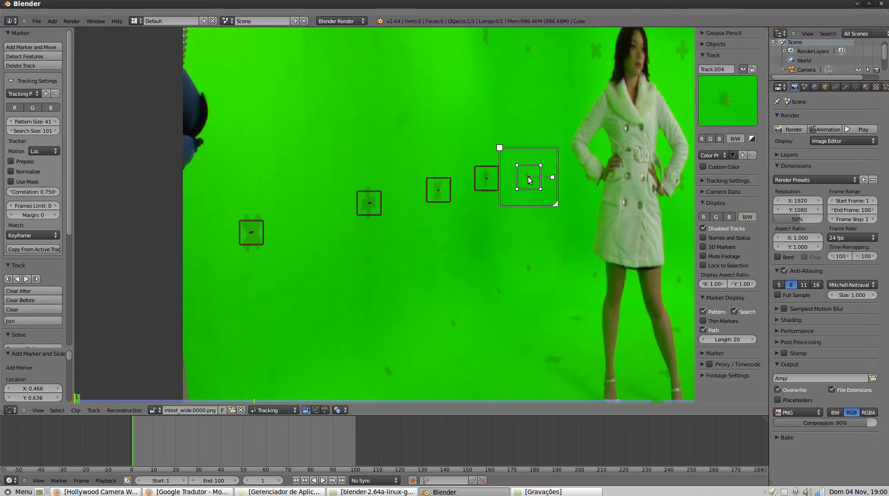
left_click(528, 268, "ctrl")
left_click(500, 292, "ctrl")
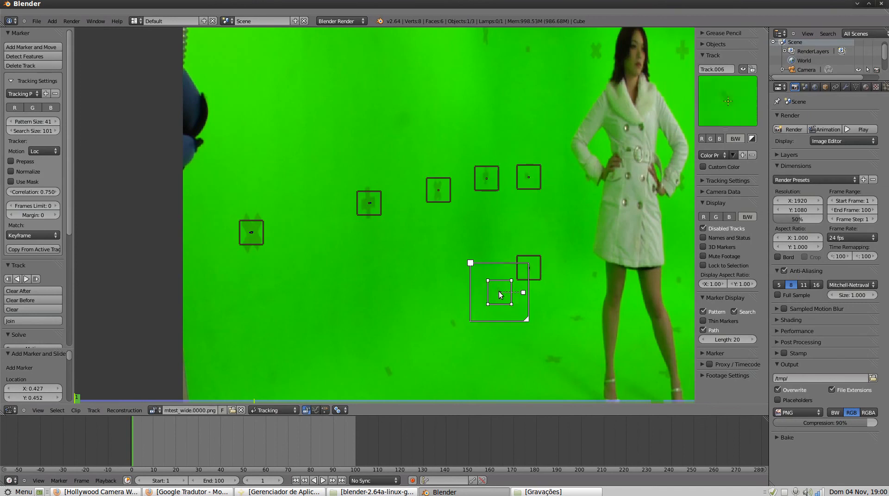
left_click(451, 323, "ctrl")
left_click(389, 371, "ctrl")
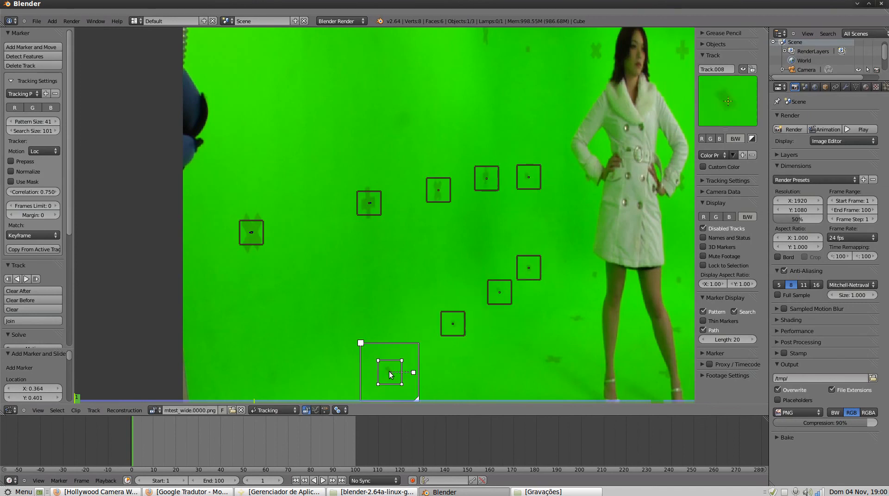
Place markers on three floor marks: the cross in front of the woman, the small mark near the left wall and the large foreground cross.
middle_click_drag(389, 371, 266, 217)
left_click(385, 269, "ctrl")
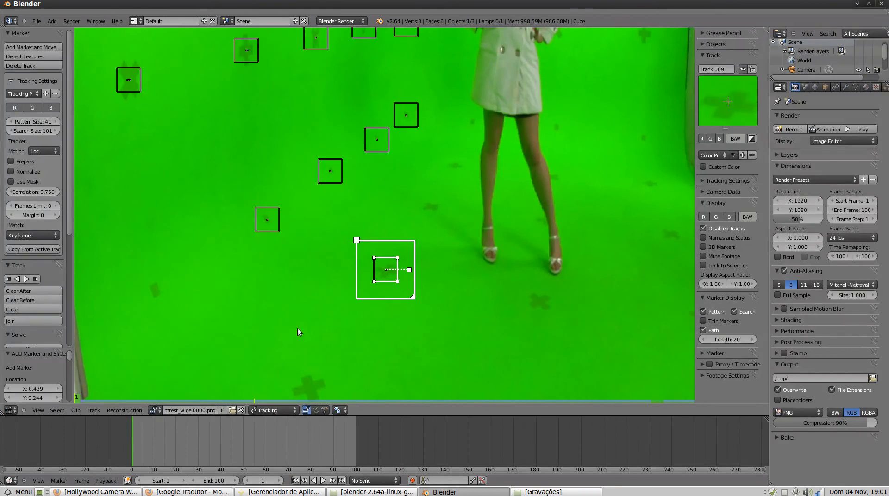
left_click(155, 290, "ctrl")
left_click(307, 384, "ctrl")
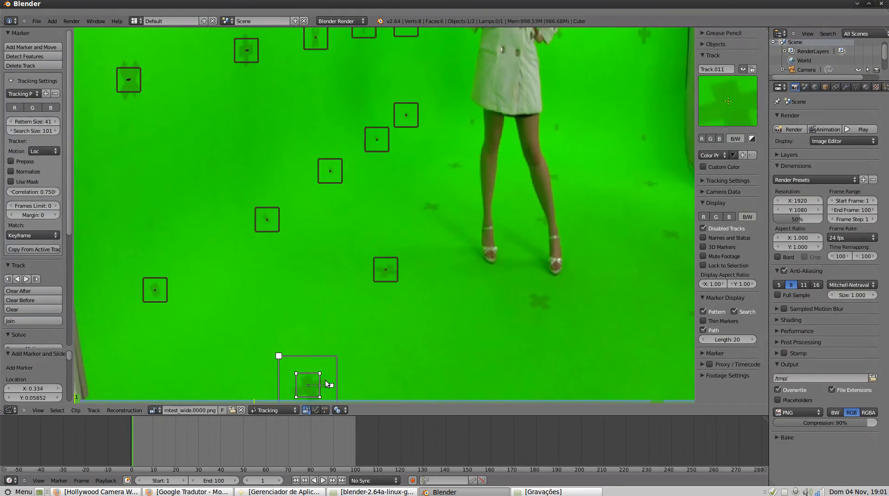
Place markers on the floor X in front of the woman's feet and the two floor crosses towards the television stand.
left_click(540, 303, "ctrl")
middle_click_drag(615, 271, 413, 304)
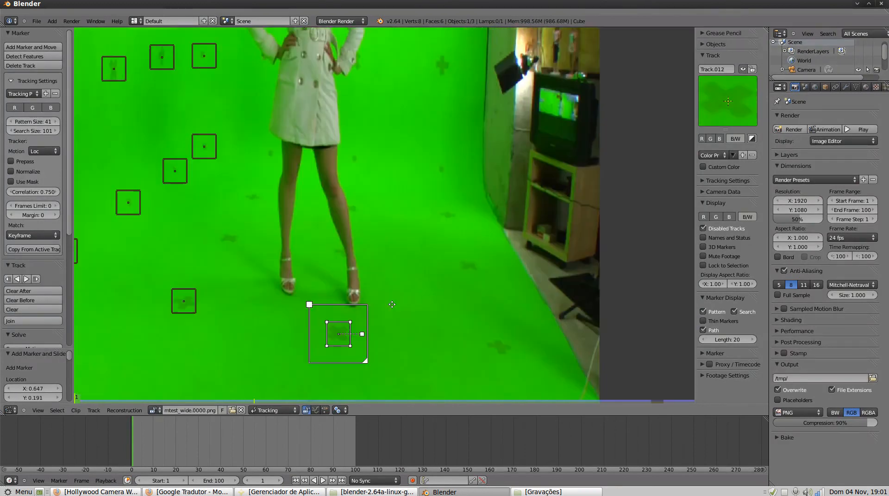
left_click(468, 269, "ctrl")
left_click(500, 348, "ctrl")
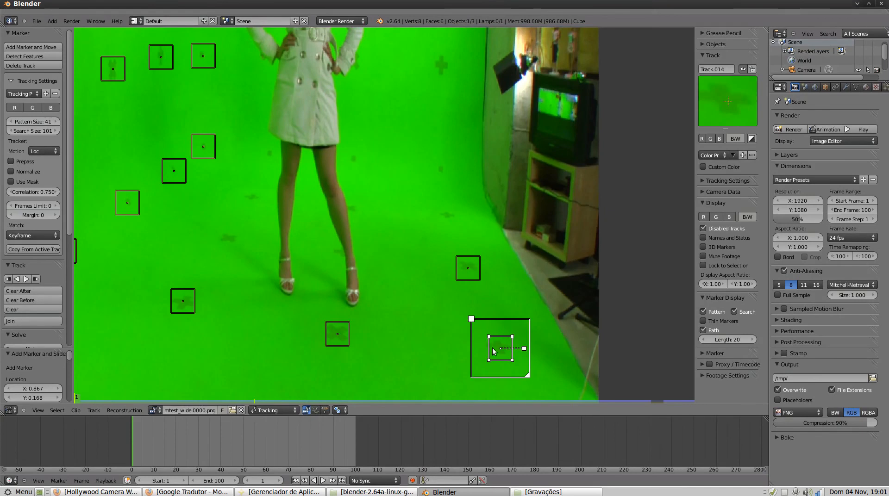
Place markers on the mark at the base of the television-side wall and on the small mark and cross above it.
left_click(449, 214, "ctrl")
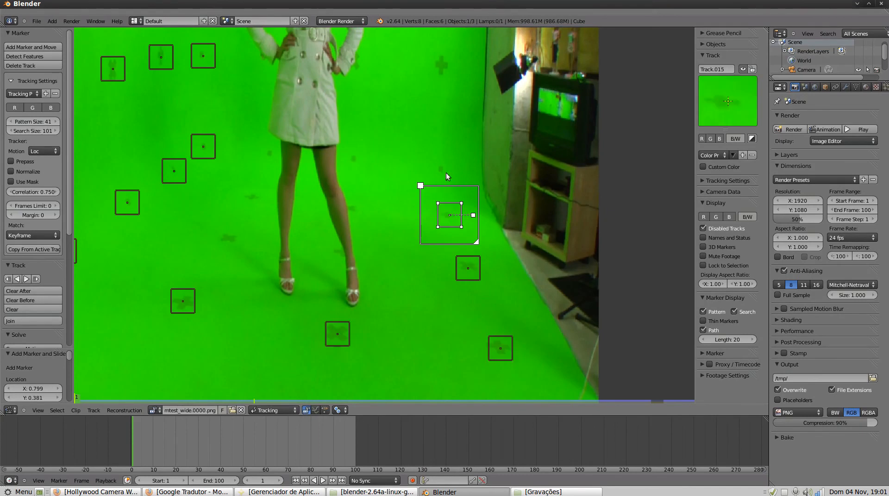
left_click(440, 170, "ctrl")
left_click(439, 65, "ctrl")
scroll(335, 126, "down", 1)
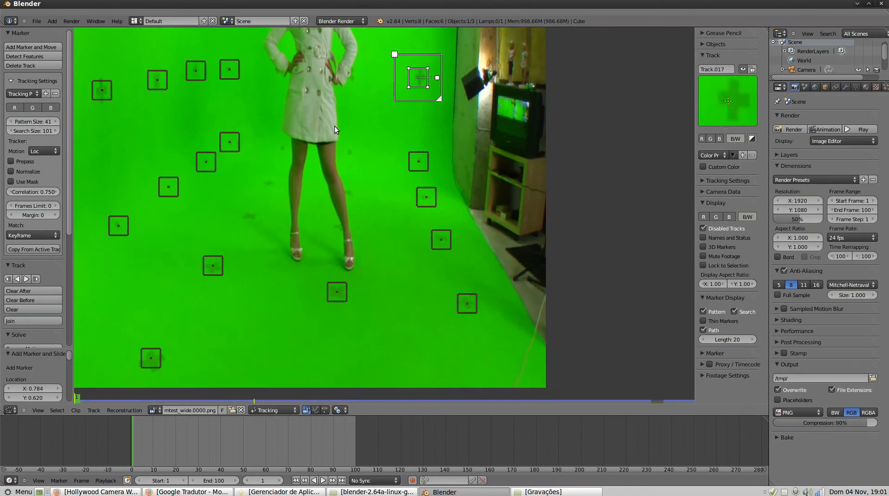
Place markers on the two upper-row wall marks between the faint upper X and the woman's head.
middle_click_drag(287, 31, 289, 190)
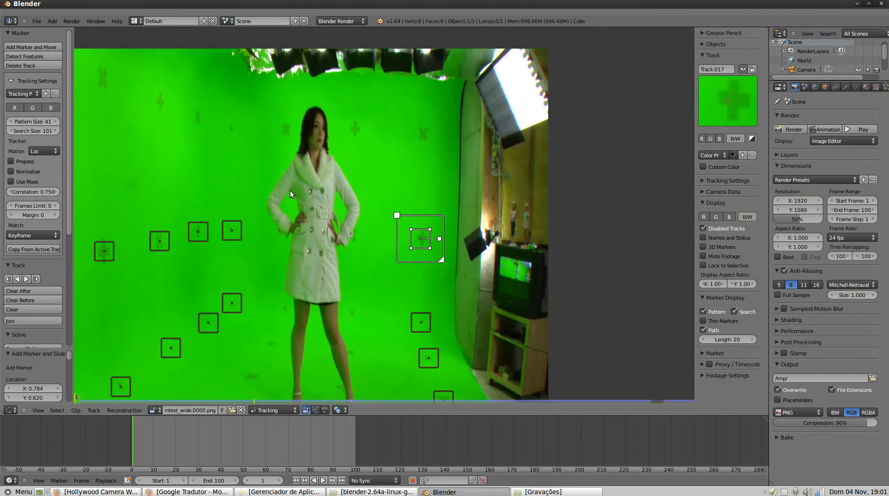
left_click(197, 115, "ctrl")
left_click(160, 106, "ctrl")
left_click(102, 75, "ctrl")
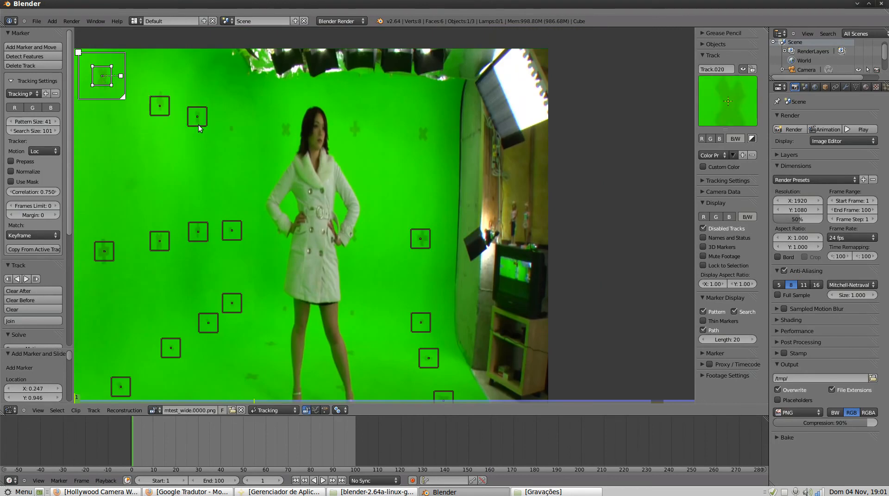
key("x")
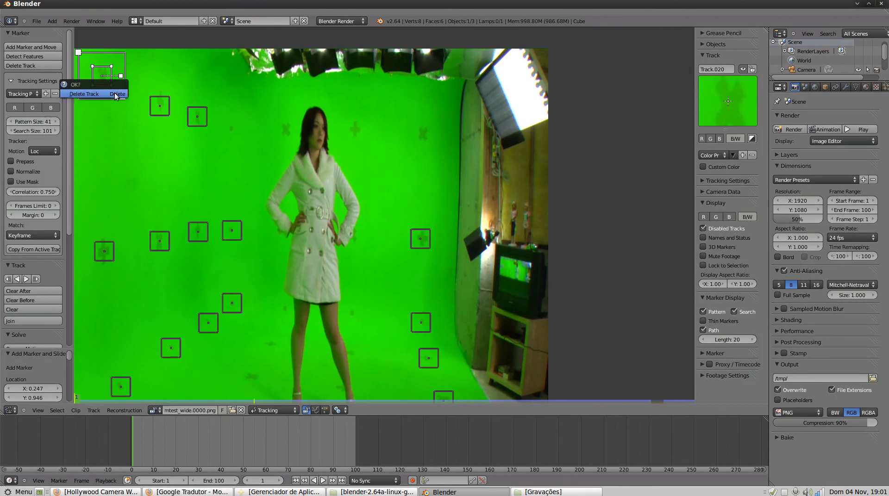
left_click(115, 96)
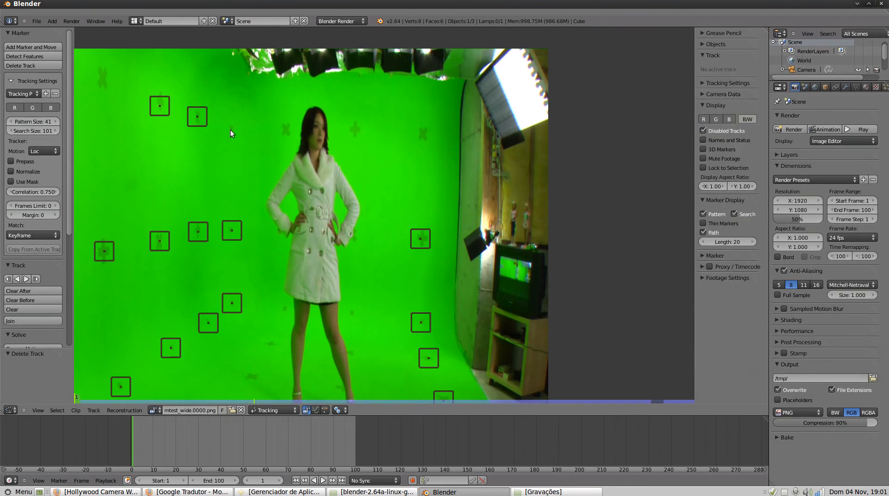
Place markers on the small wall mark level with the woman's head, the upper X on the television side, and three marks around her legs.
mouse_move(230, 134)
left_mouse_down("ctrl")
mouse_move(228, 126)
mouse_move(430, 131)
left_mouse_up("ctrl")
scroll(399, 223, "down", 5)
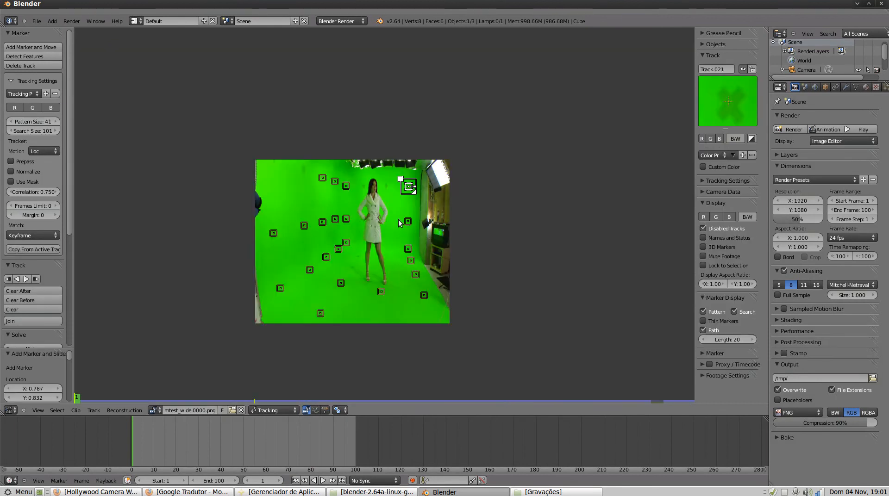
scroll(357, 278, "up", 6)
left_click(337, 257, "ctrl")
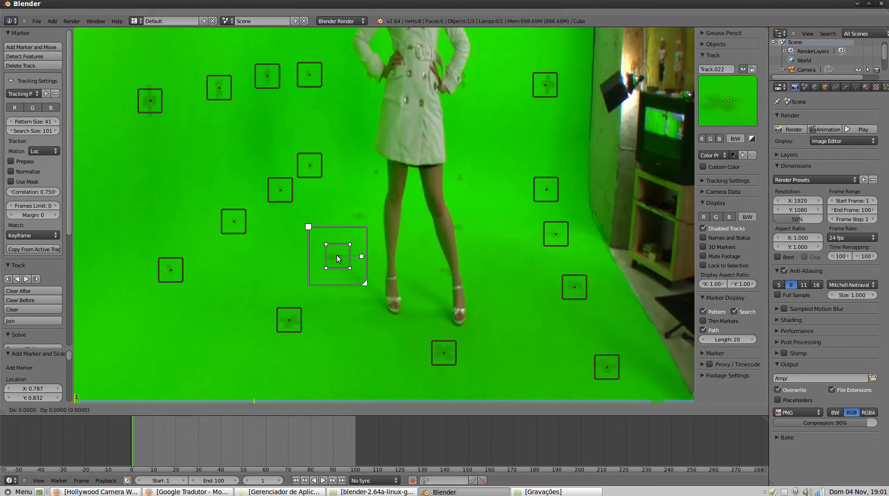
left_click(358, 216, "ctrl")
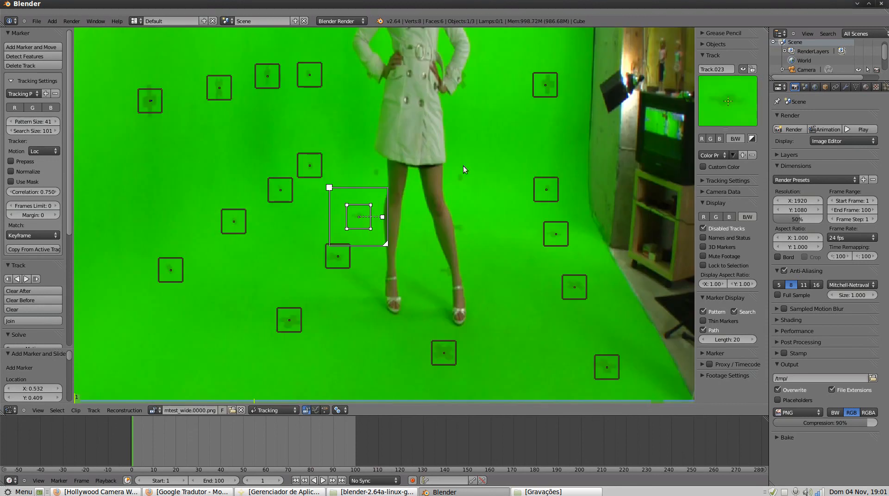
left_click(461, 180, "ctrl")
scroll(463, 218, "down", 3)
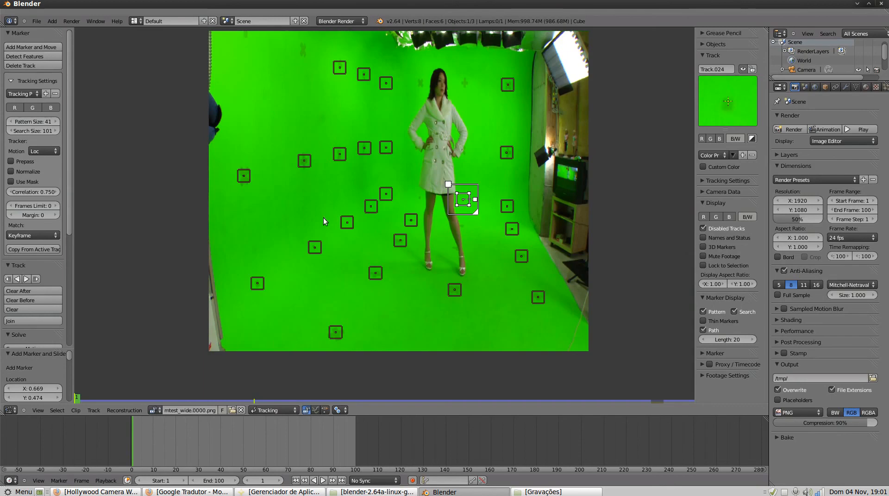
Select every marker except the one on the large X mark and track them forward to frame 100.
right_click(243, 176)
scroll(260, 174, "up", 4)
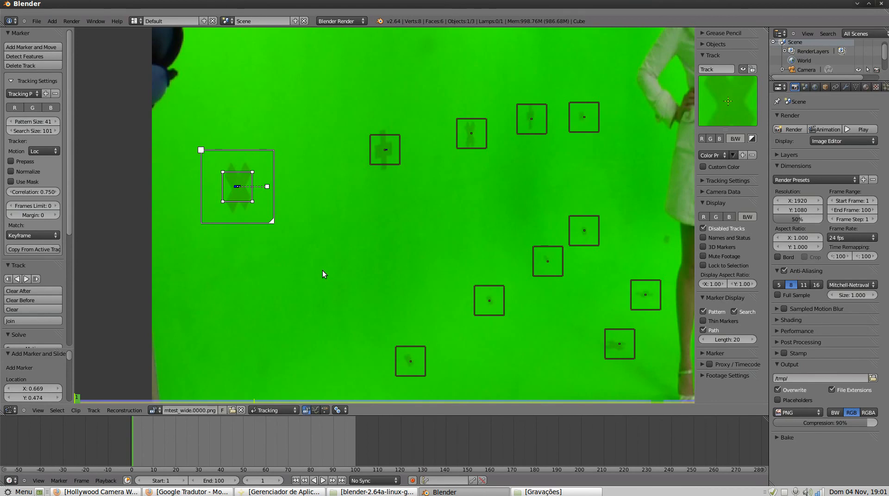
key("ctrl+i")
scroll(613, 109, "down", 5)
scroll(574, 100, "down", 2)
middle_click_drag(574, 100, 368, 185)
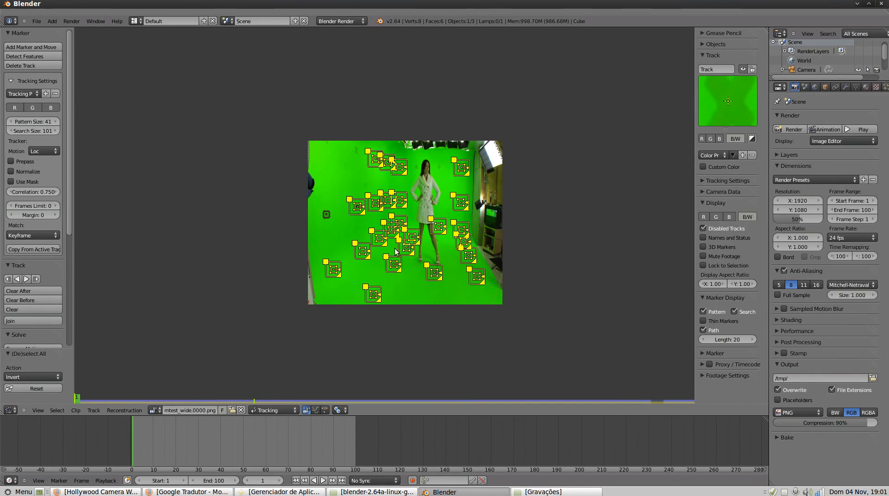
left_click(27, 280)
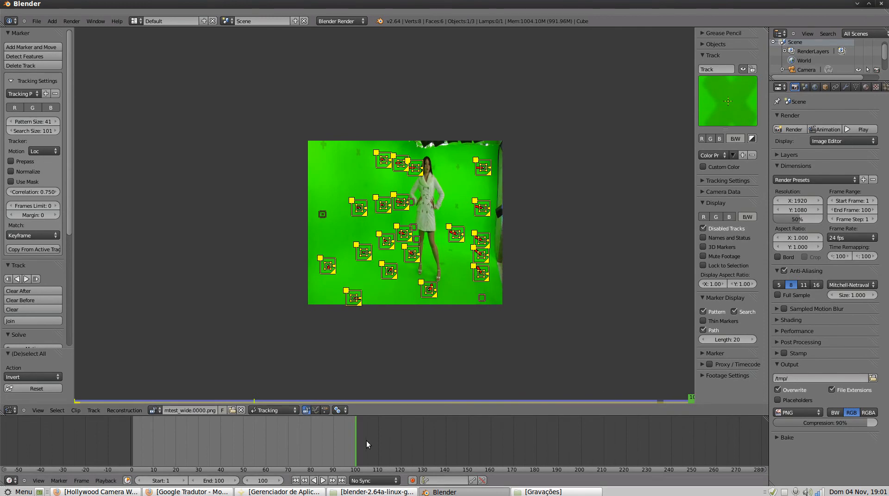
Inspect the markers beside the woman at frame 100, deselect all, and scrub the frames to check where they stop following their marks.
scroll(422, 257, "up", 2)
scroll(420, 256, "up", 3)
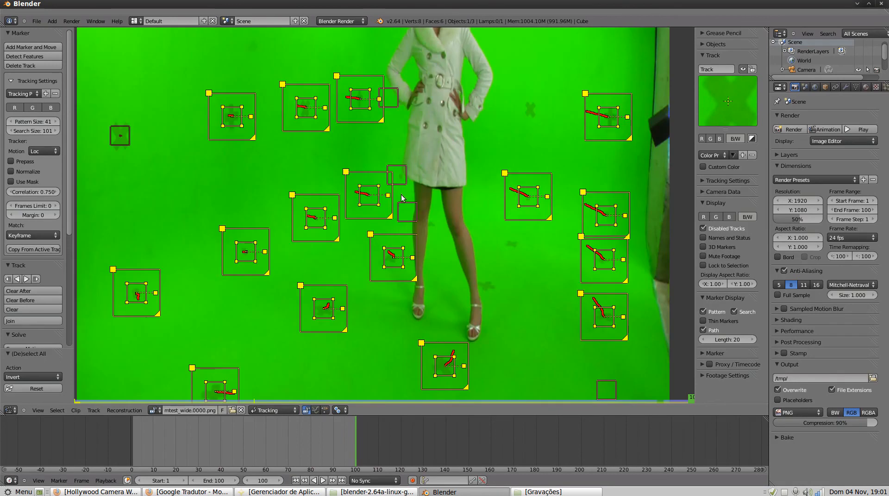
scroll(388, 161, "down", 6)
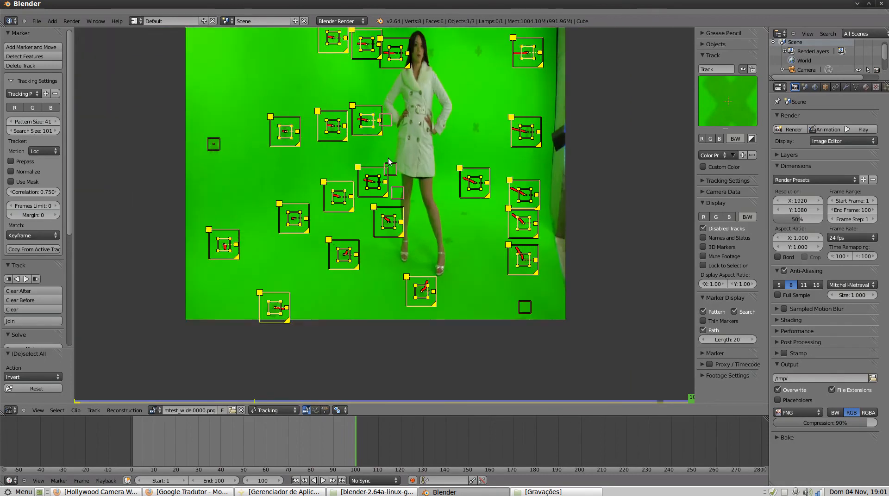
scroll(395, 131, "up", 1)
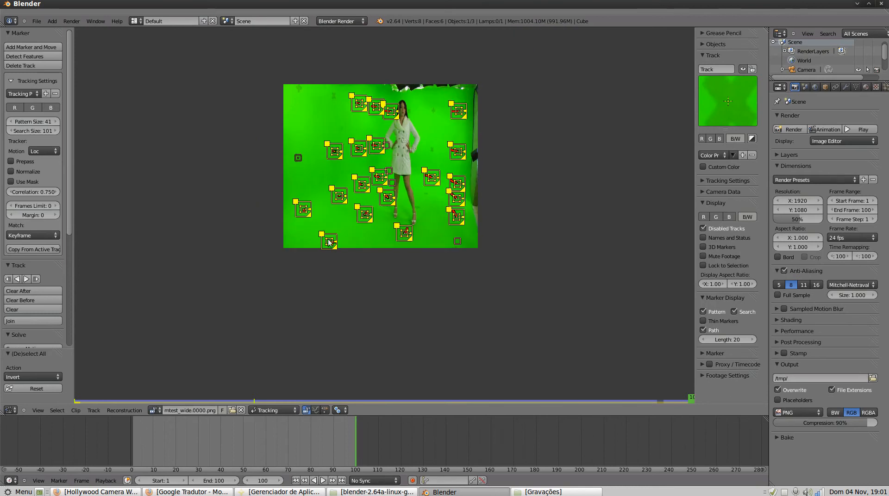
scroll(376, 168, "up", 5)
scroll(405, 176, "down", 1)
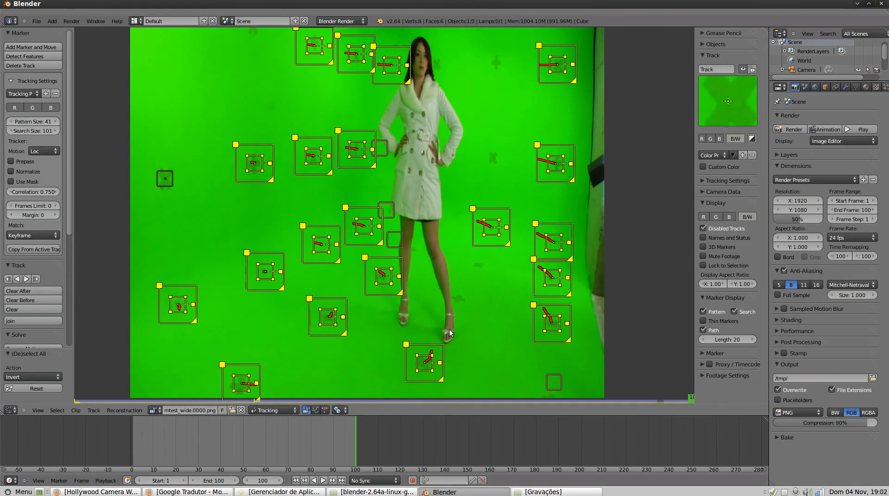
scroll(417, 233, "up", 3)
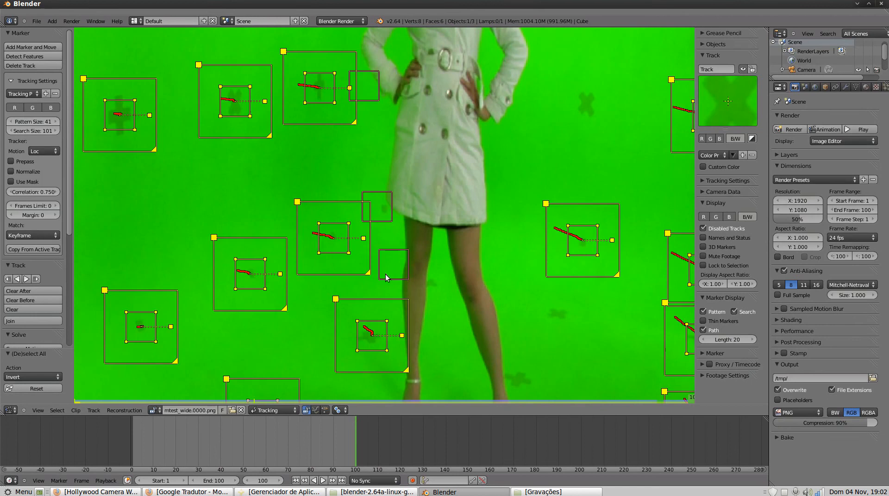
key("a")
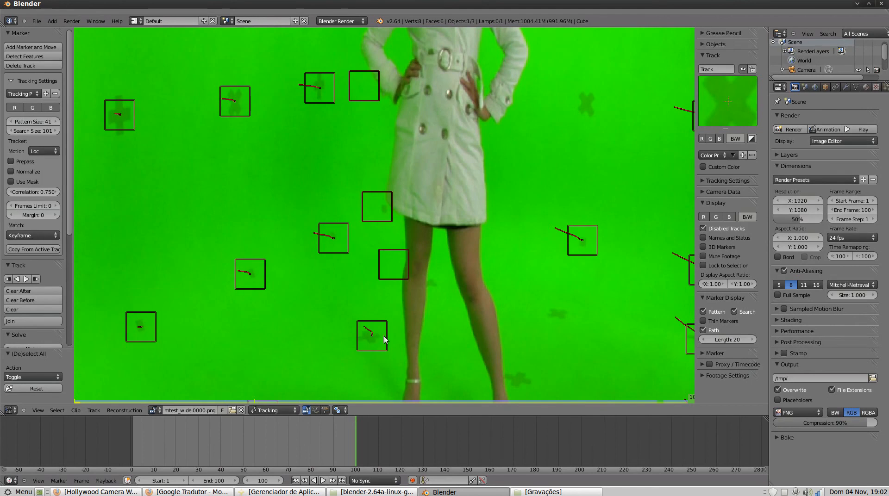
left_click_drag(356, 440, 307, 424)
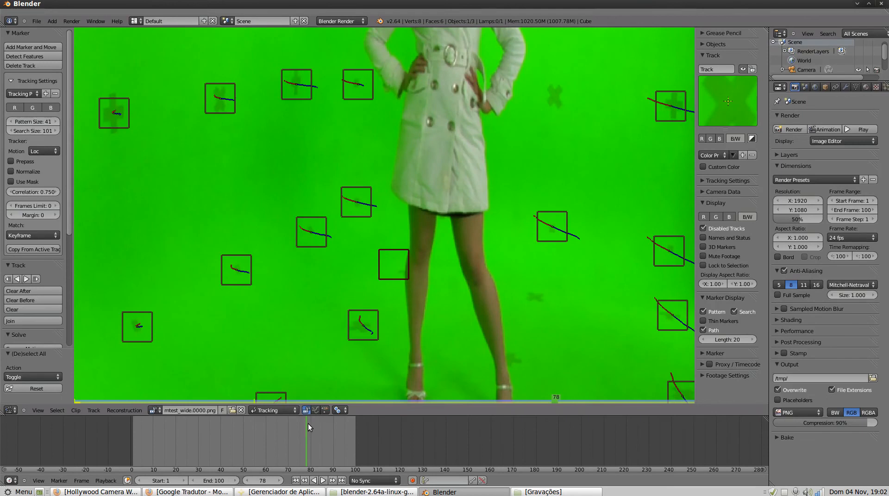
key("shift+Left")
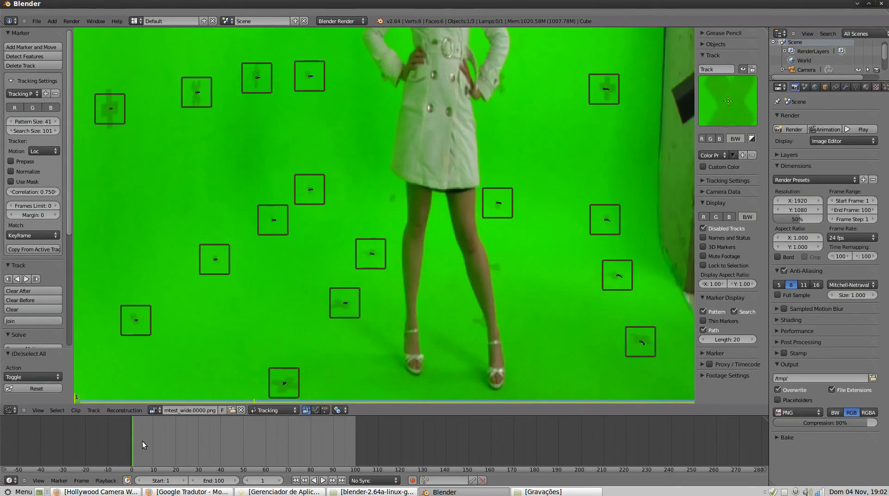
left_click_drag(135, 443, 265, 437)
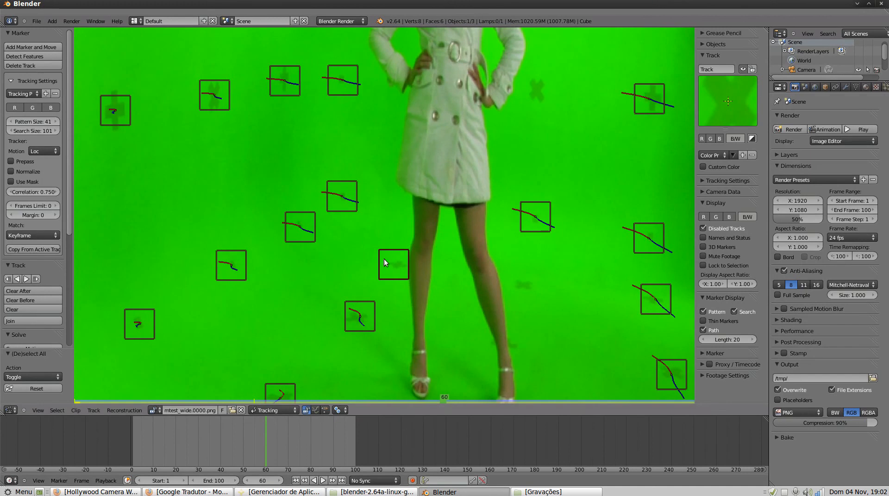
Step through frames 57 to 59 and examine the marker on the floor mark beside the woman's leg up close.
left_click_drag(265, 436, 258, 436)
scroll(390, 268, "up", 9)
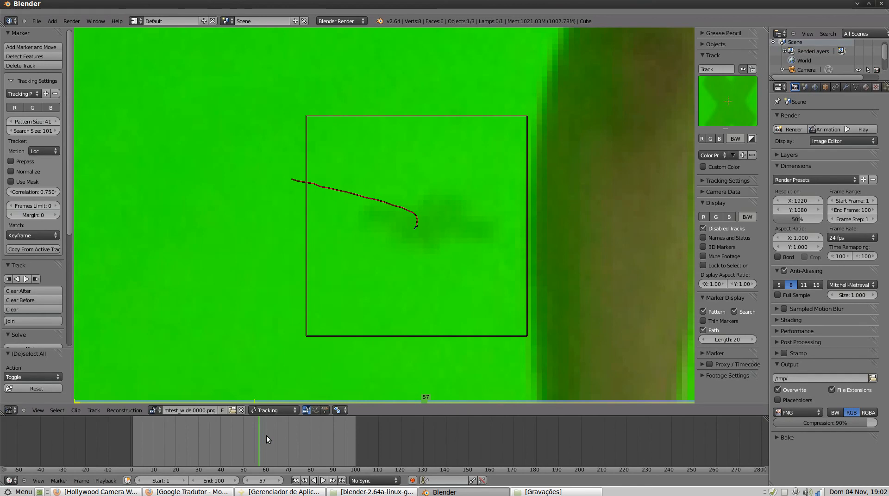
key("Right")
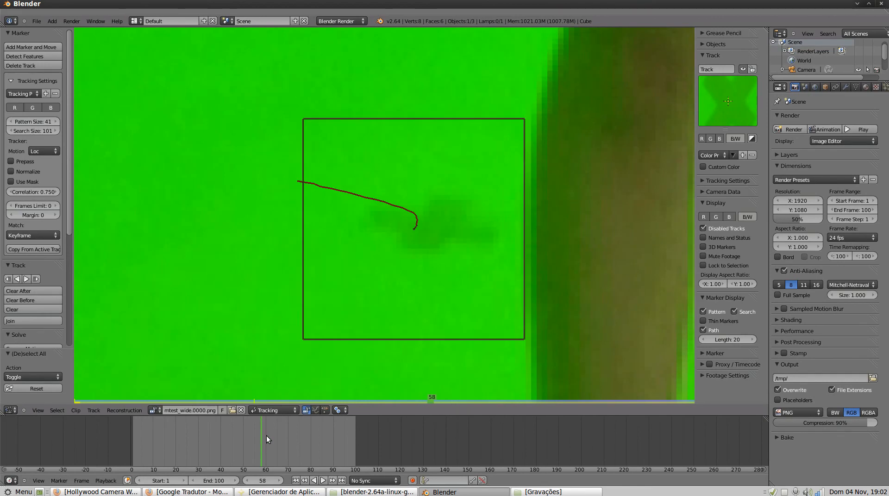
key("Right")
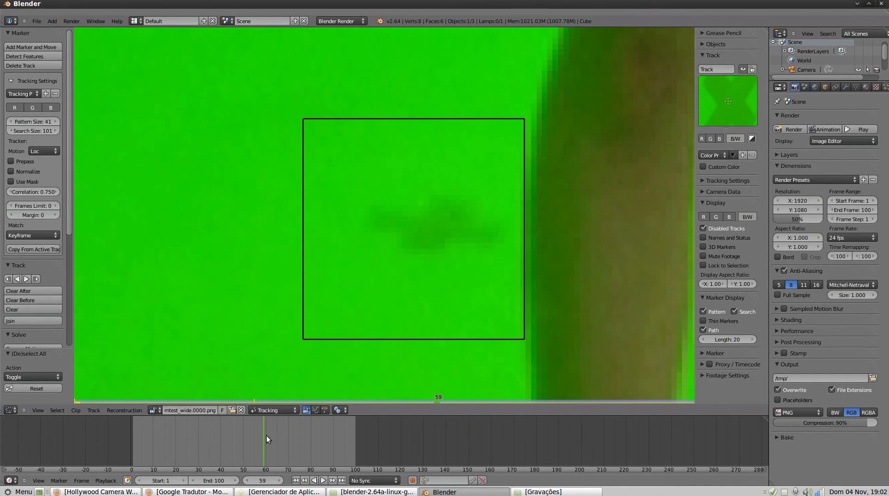
key("Left")
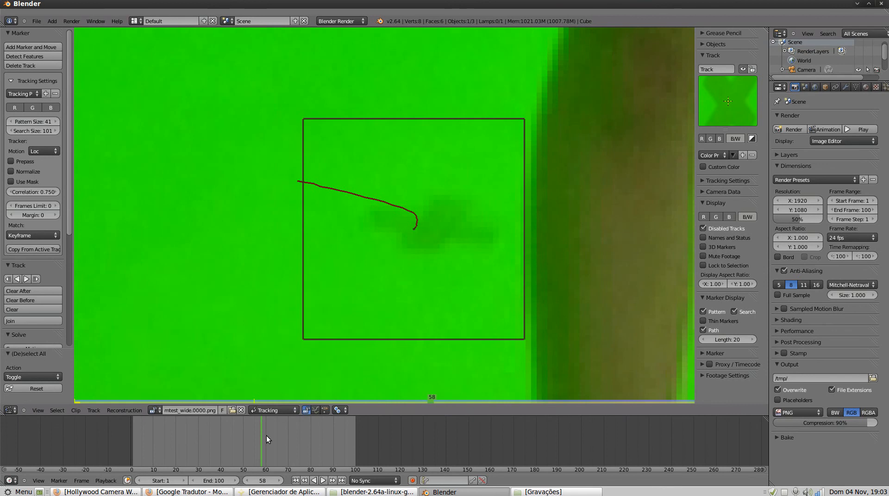
key("Right")
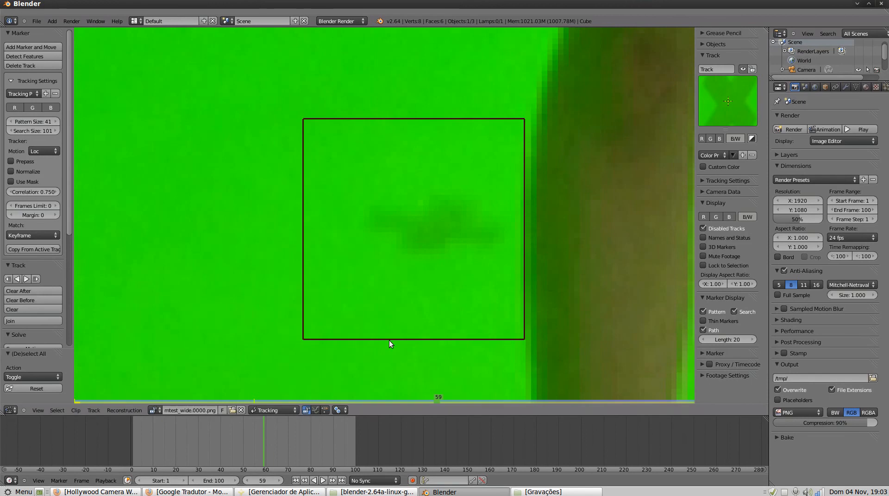
scroll(382, 256, "down", 5)
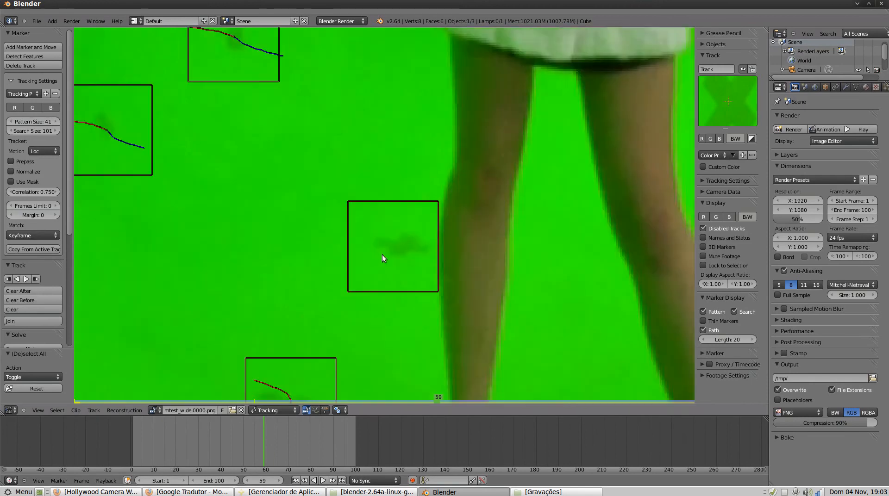
scroll(393, 259, "up", 4)
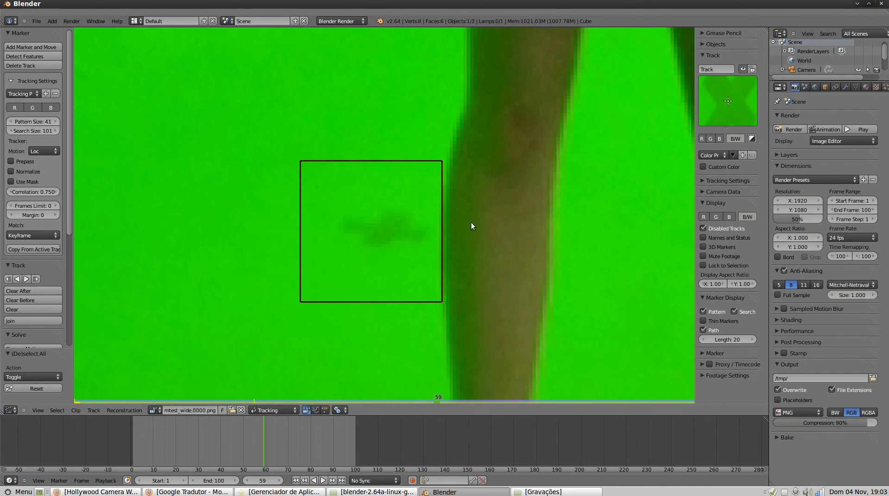
At frame 59, move the disabled marker beside the woman's leg about 0.0027 along X over its floor mark.
right_click(413, 207)
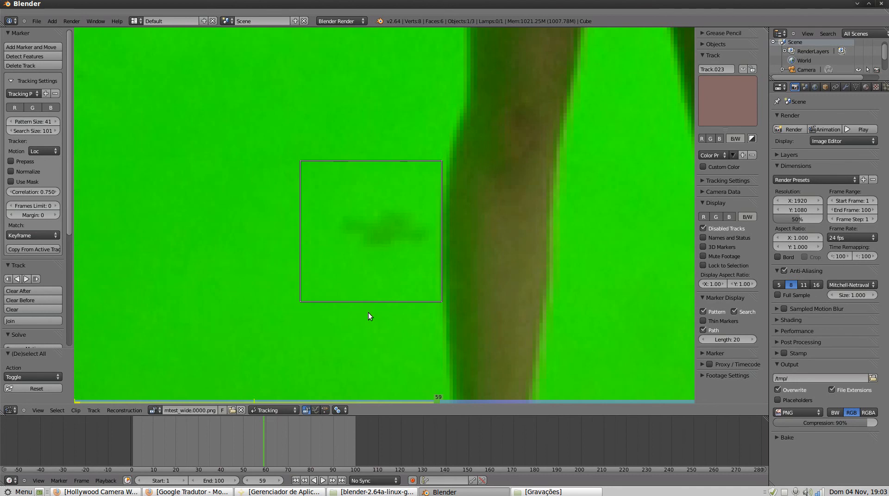
key("g")
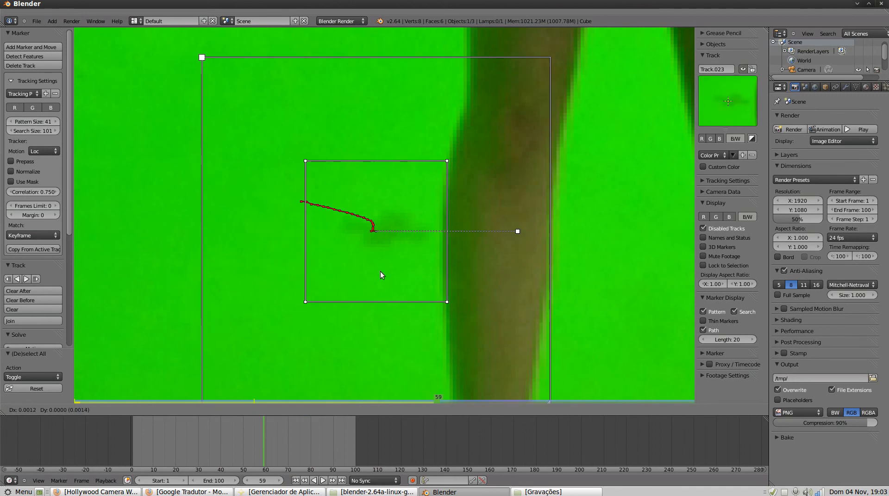
left_click(387, 273)
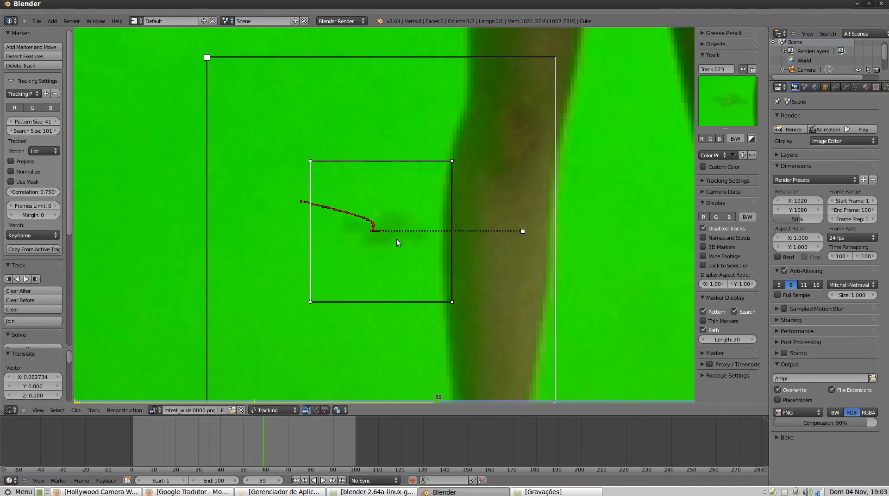
scroll(394, 232, "down", 4)
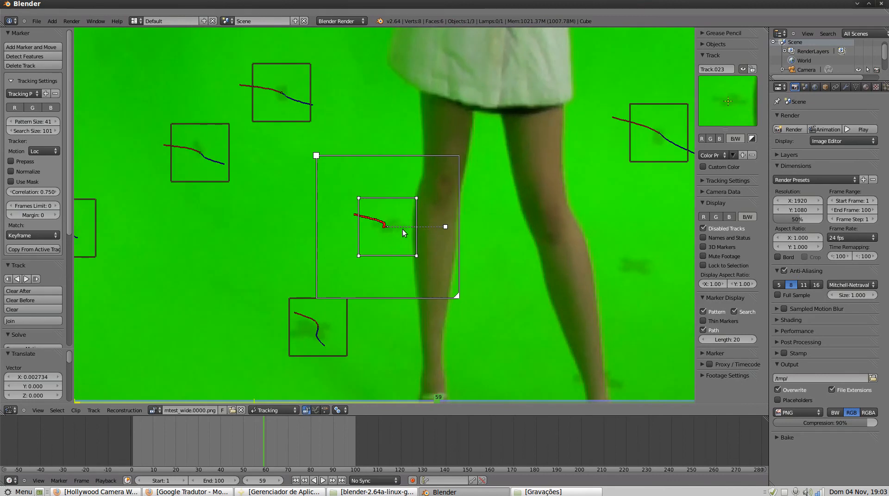
Track the repositioned marker beside the woman's leg forward from frame 59 to frame 100.
scroll(387, 229, "up", 1)
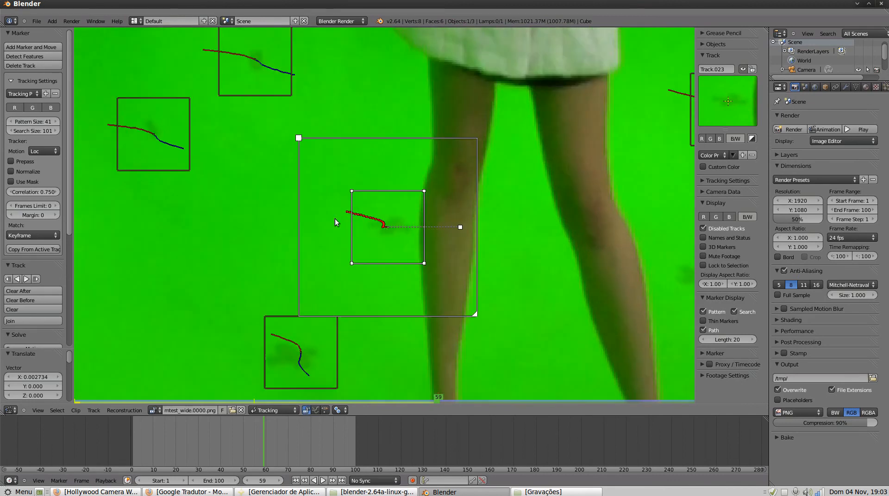
left_click(37, 279)
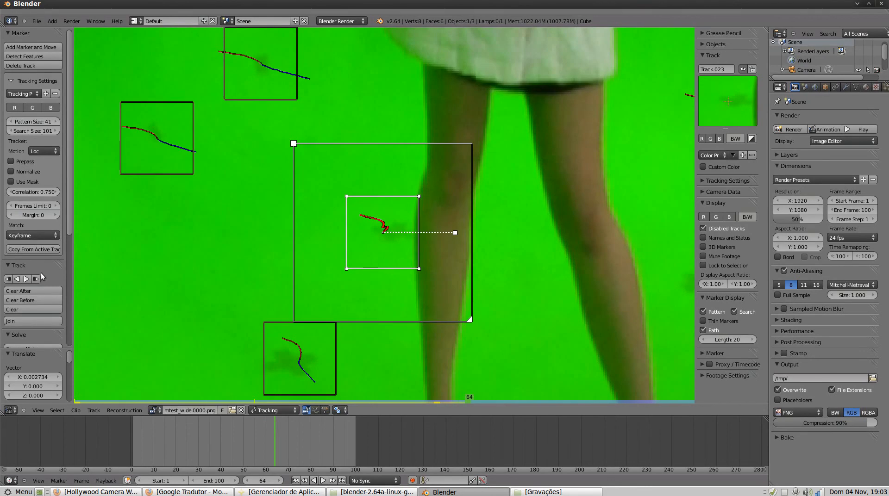
left_click(26, 281)
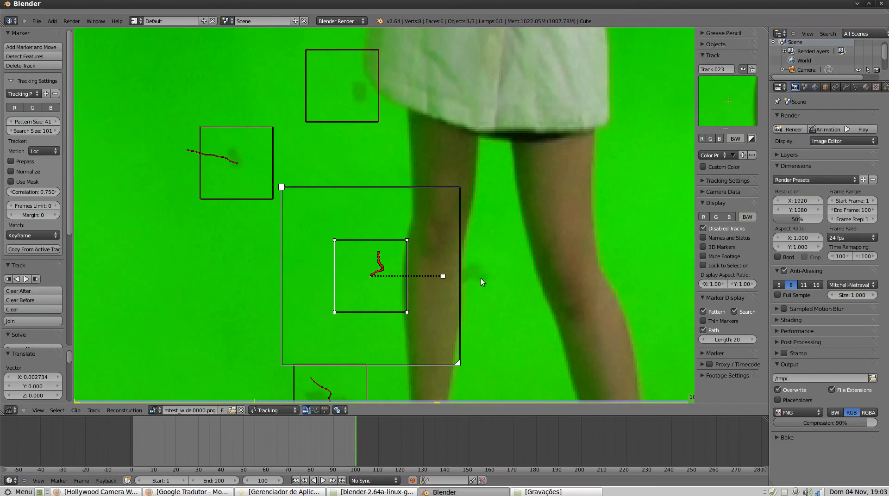
scroll(468, 278, "down", 5)
scroll(450, 275, "up", 4)
scroll(448, 277, "up", 1)
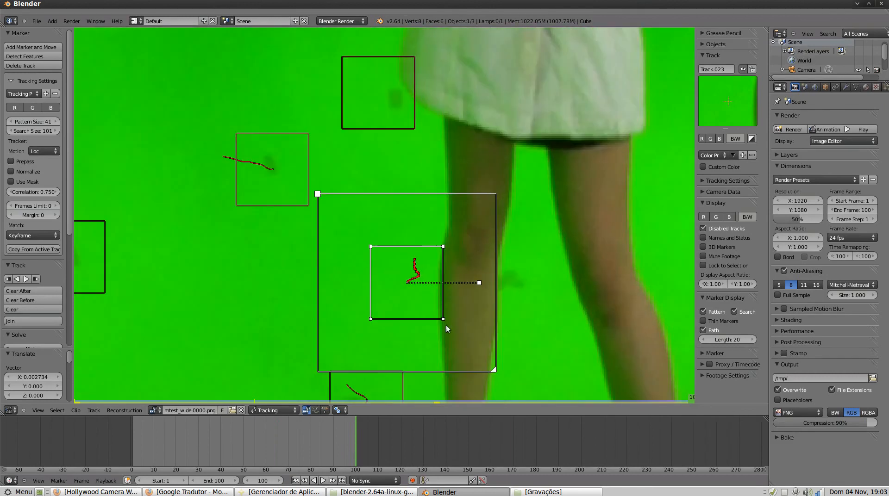
scroll(428, 297, "down", 1)
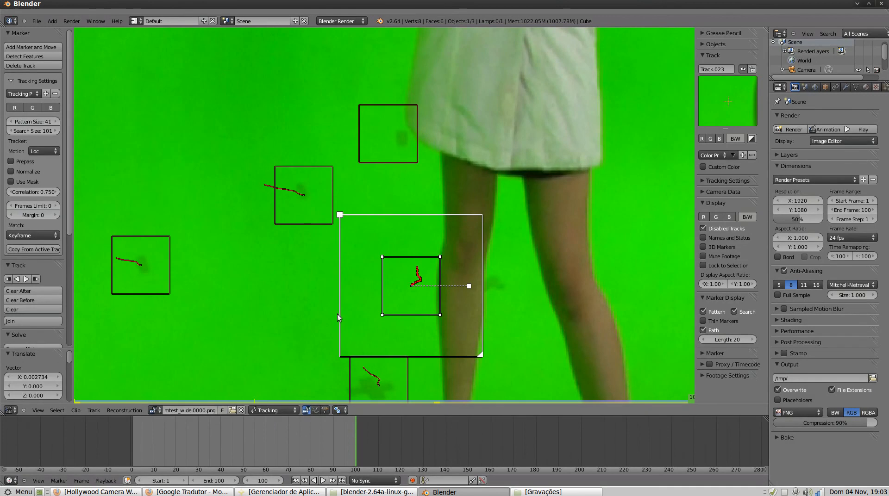
Select the disabled marker beside the coat's hem and go back to frame 93.
scroll(394, 130, "up", 4)
left_click(368, 106)
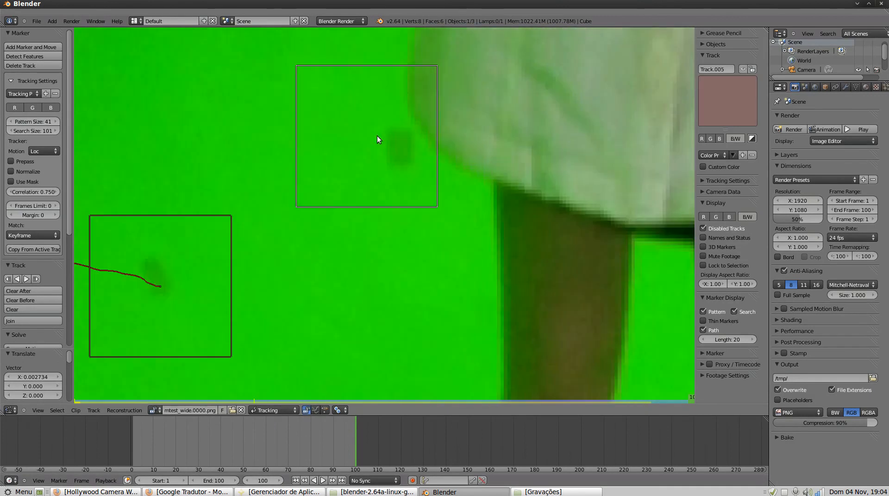
mouse_move(417, 88)
middle_mouse_down()
mouse_move(429, 203)
mouse_move(413, 130)
mouse_move(439, 185)
mouse_move(468, 176)
middle_mouse_up()
scroll(425, 208, "up", 2)
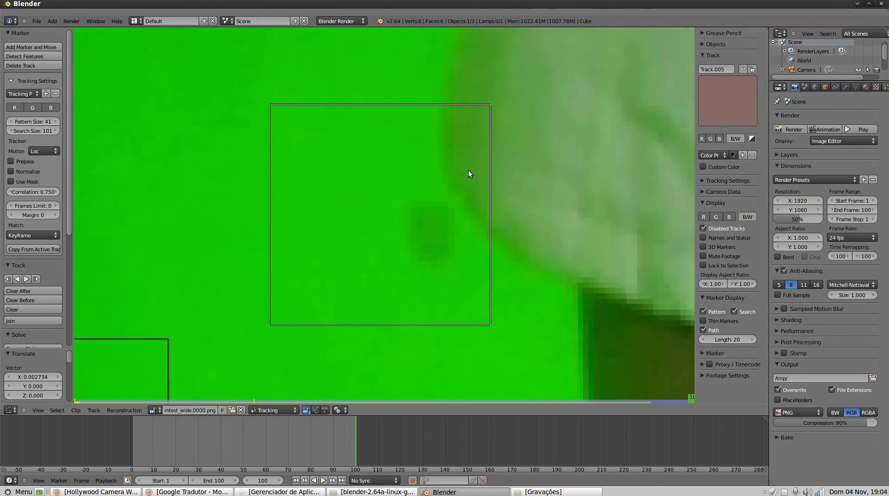
key("ctrl+shift+t")
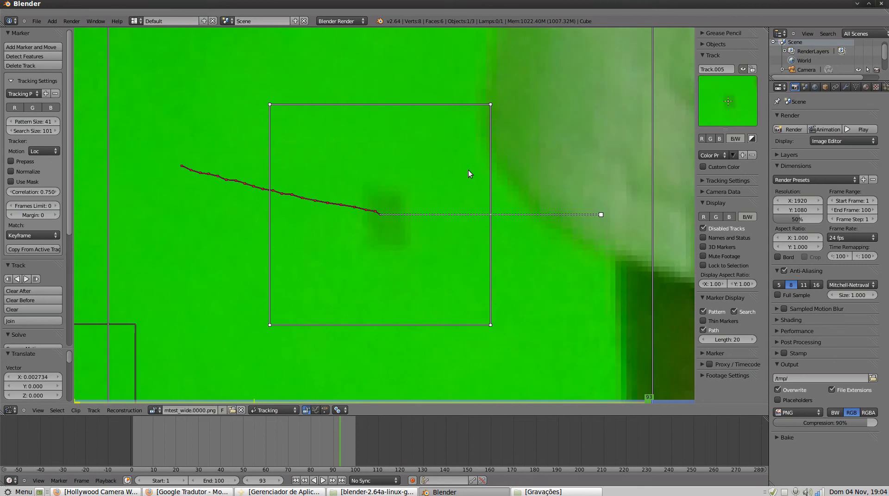
Step back and forth between frames 93 and 94 to compare the hem marker with its mark before and after tracking stops.
key("Right")
key("Left")
key("Right")
key("Left")
key("Right")
key("Left")
key("Right")
key("Left")
key("Right")
key("Left")
key("Right")
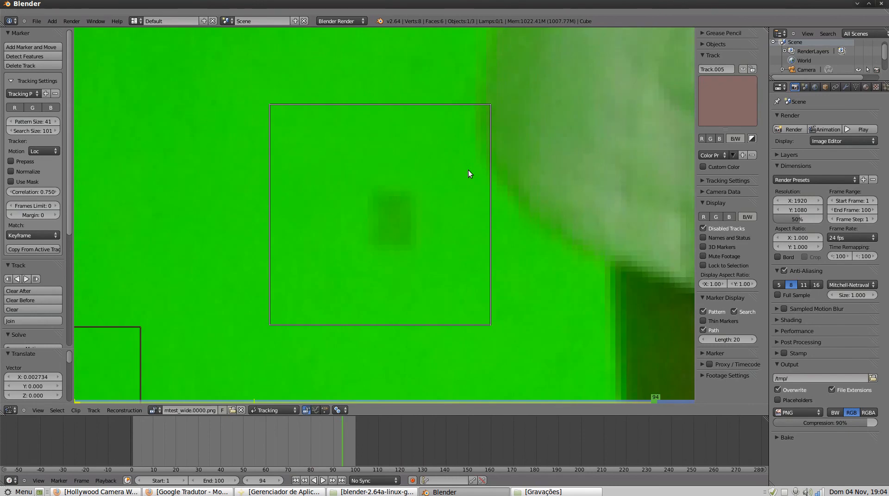
key("Left")
key("Right")
key("Left")
key("Right")
key("Left")
key("Right")
key("Left")
key("Right")
key("Left")
key("Right")
key("Left")
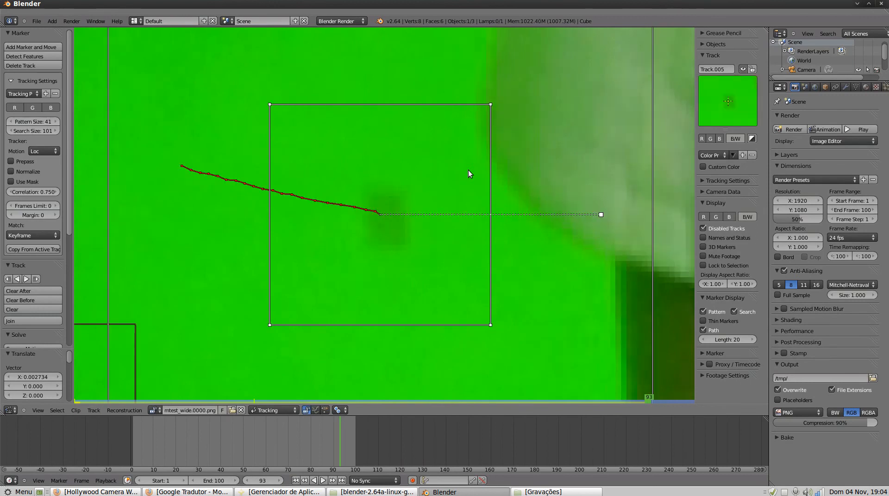
key("Left")
key("Right")
key("Left")
key("Right")
key("Right")
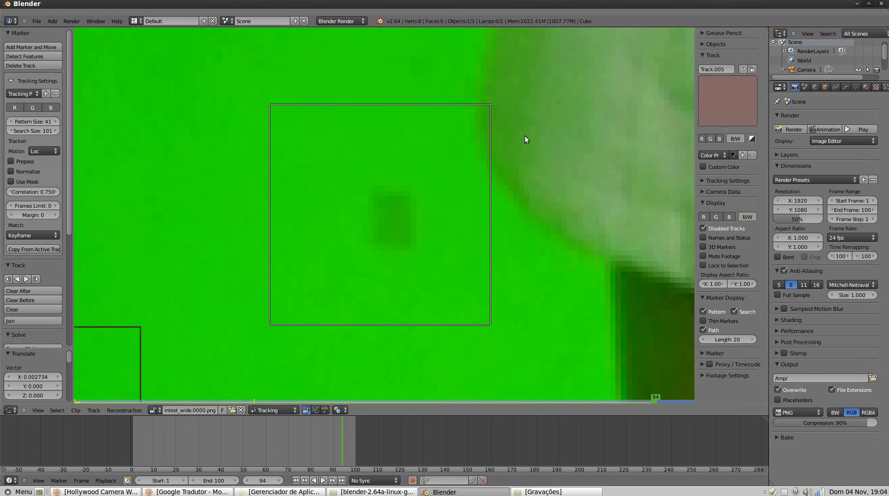
At frame 94, move the hem marker about 0.0015 along X and -0.0006 along Y over its mark, and track it forward.
key("g")
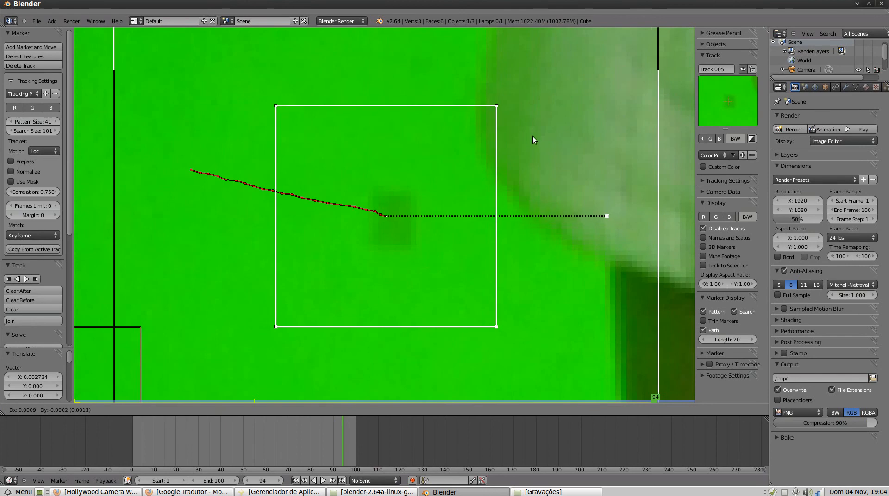
left_click(535, 139)
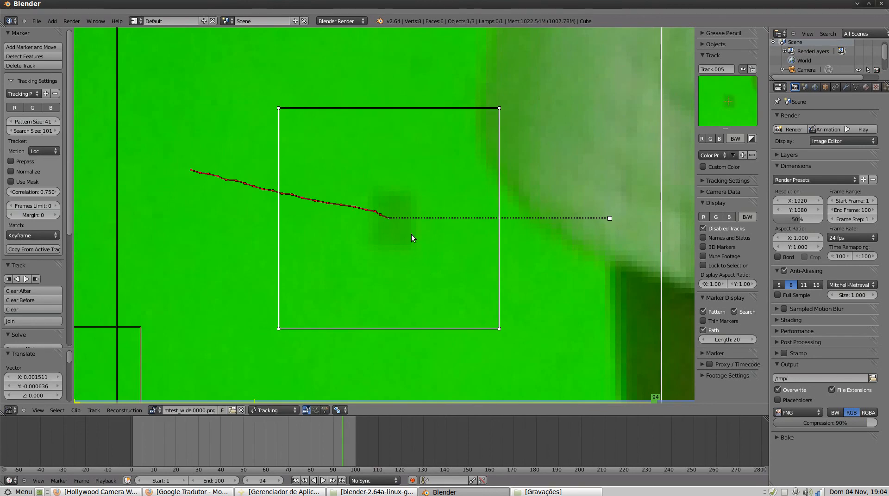
left_click(26, 279)
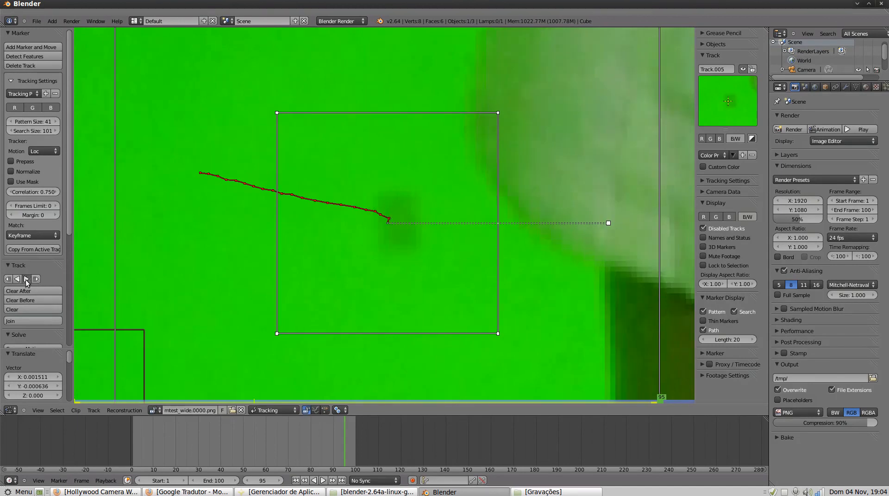
left_click(26, 280)
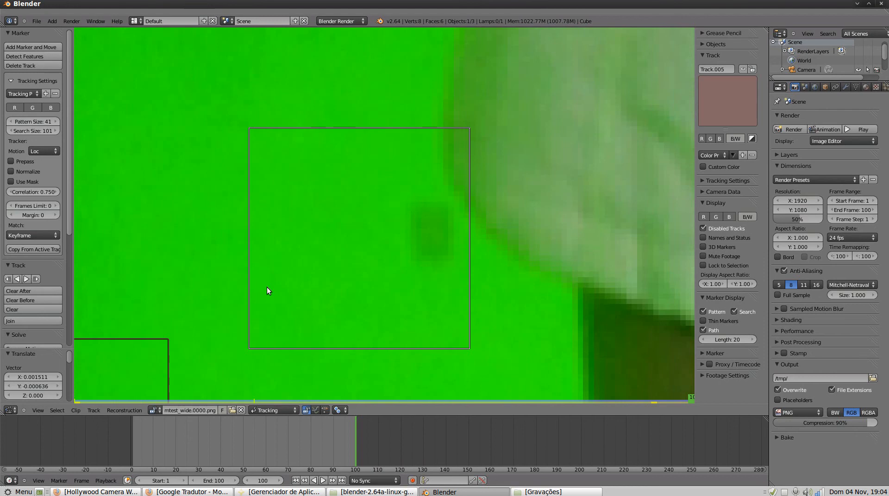
Go back to frame 82 and step through frames 82 to 85 to examine where the marker beside the woman's elbow stops following its mark.
scroll(456, 189, "down", 10)
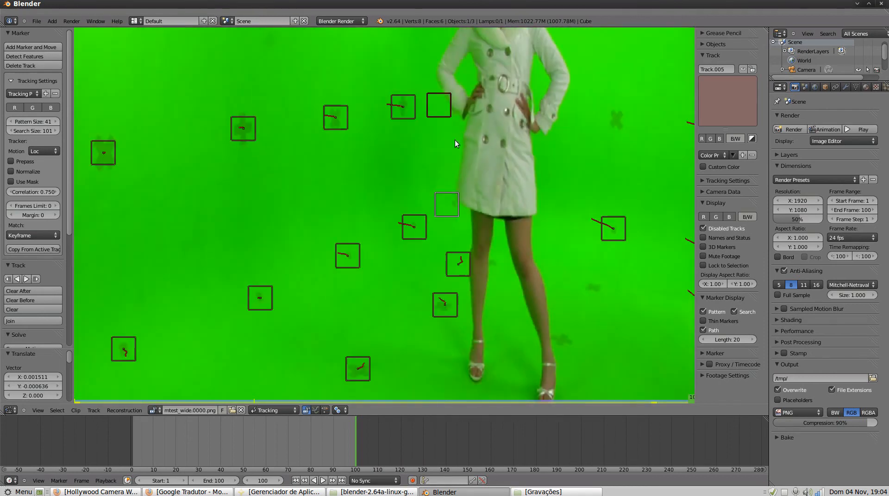
scroll(448, 90, "up", 4)
middle_click_drag(448, 93, 361, 237)
scroll(360, 252, "up", 2)
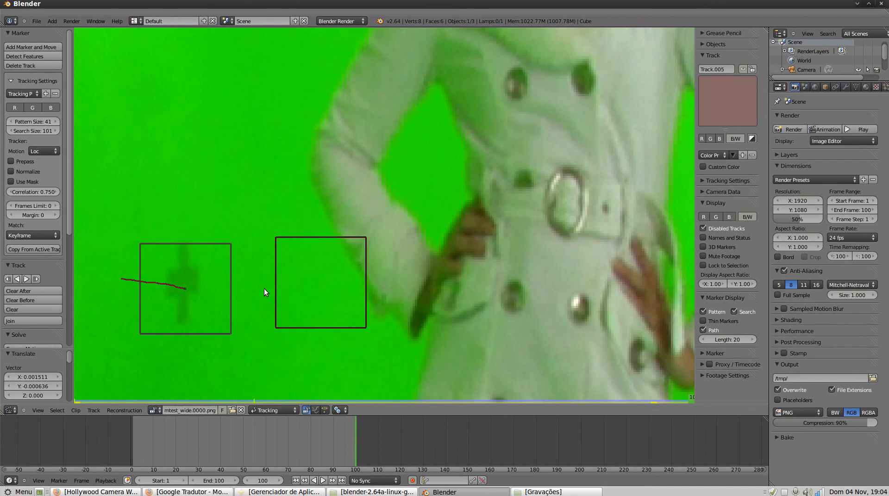
key("ctrl+shift+t")
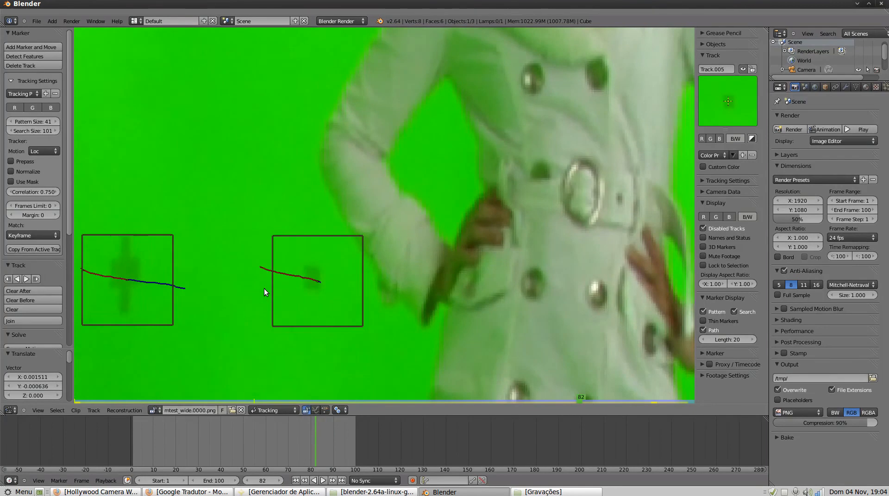
key("Right")
key("Right")
key("Right")
key("Left")
key("Left")
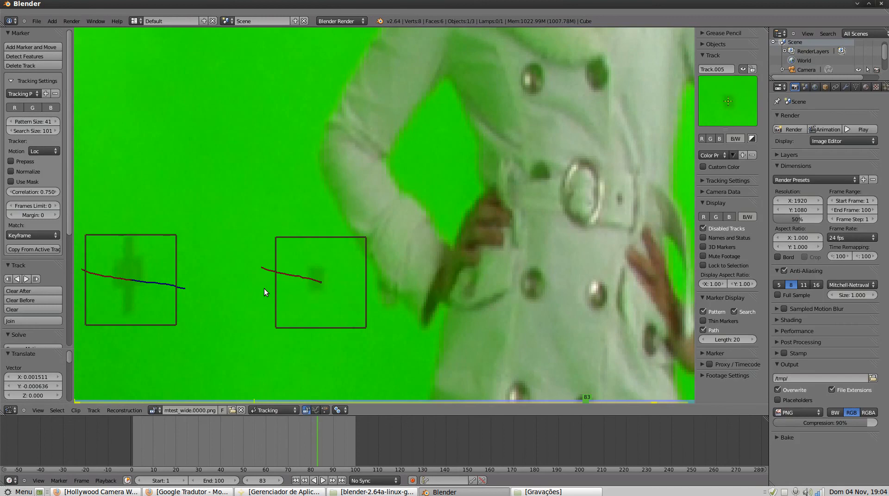
key("Right")
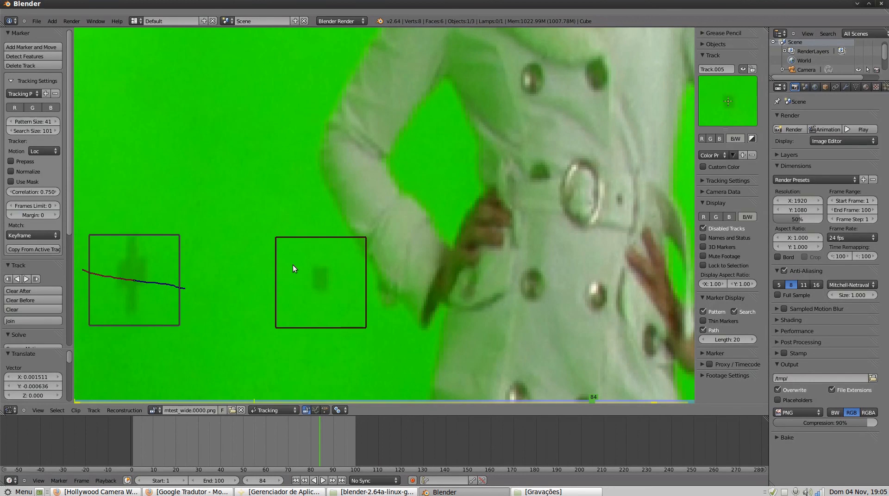
key("Right")
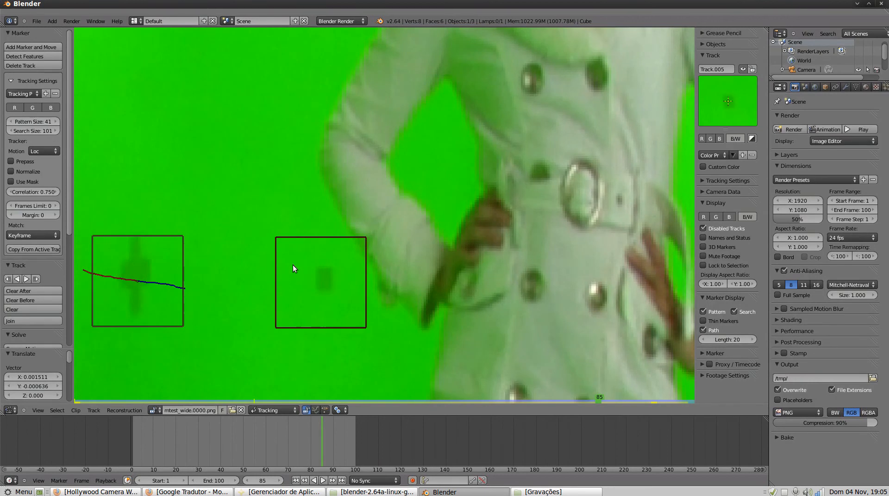
key("Left")
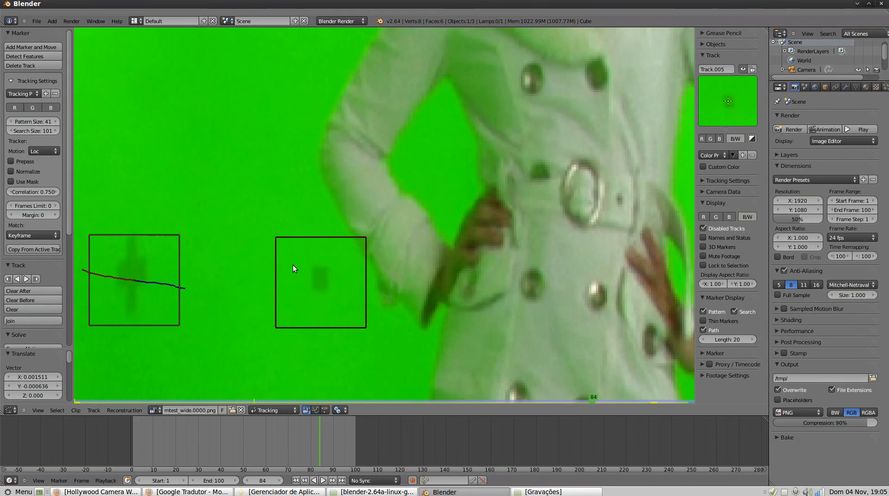
Select the lost marker beside the woman's elbow, check its wall mark up to frame 99, and delete its track.
right_click(296, 266)
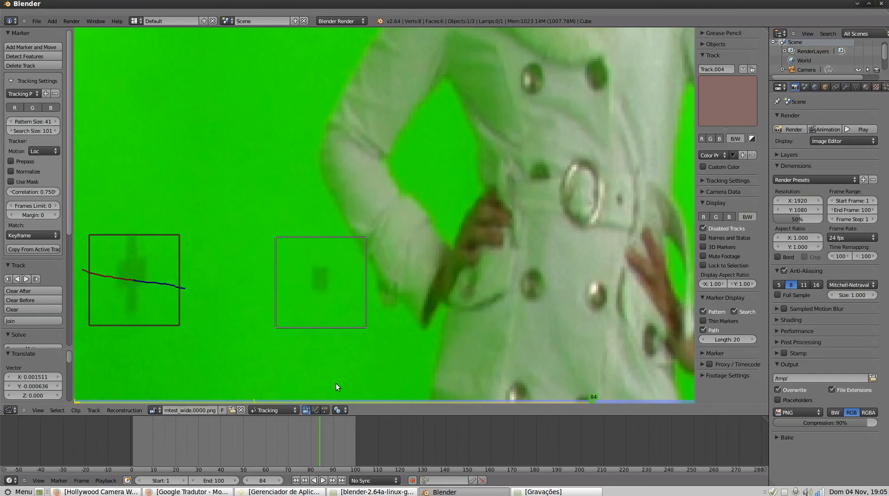
left_click(306, 432)
mouse_move(306, 431)
left_mouse_down()
mouse_move(144, 429)
mouse_move(359, 421)
mouse_move(351, 423)
left_mouse_up()
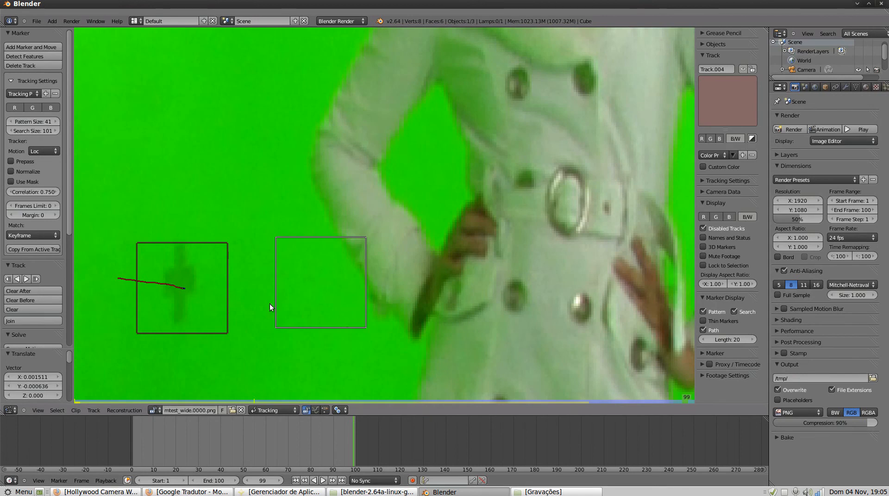
scroll(549, 111, "down", 9)
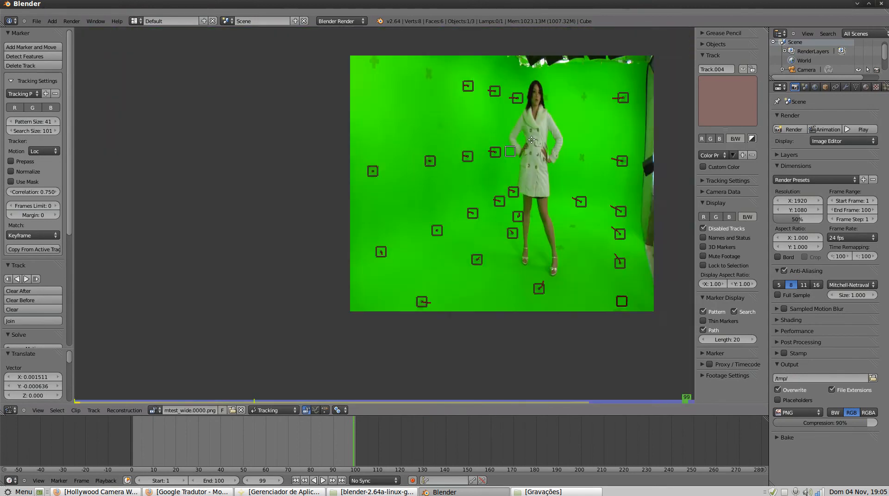
scroll(396, 126, "up", 4)
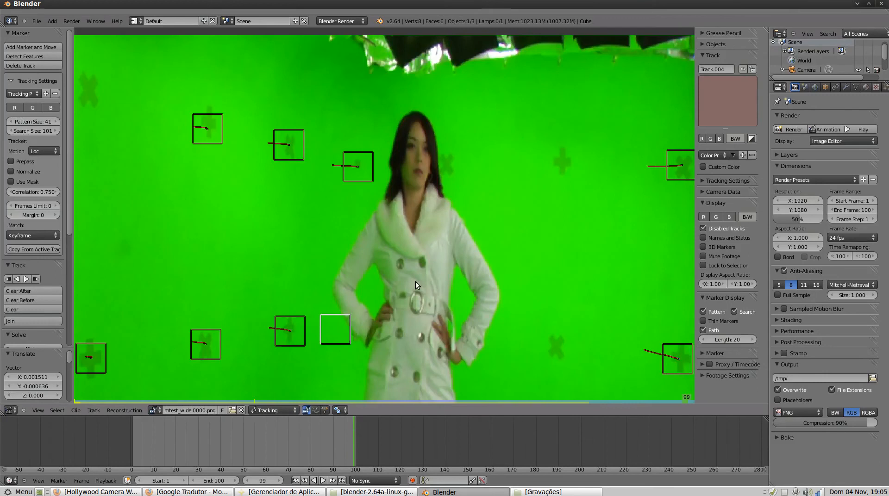
scroll(415, 281, "down", 5)
middle_click_drag(331, 235, 356, 119)
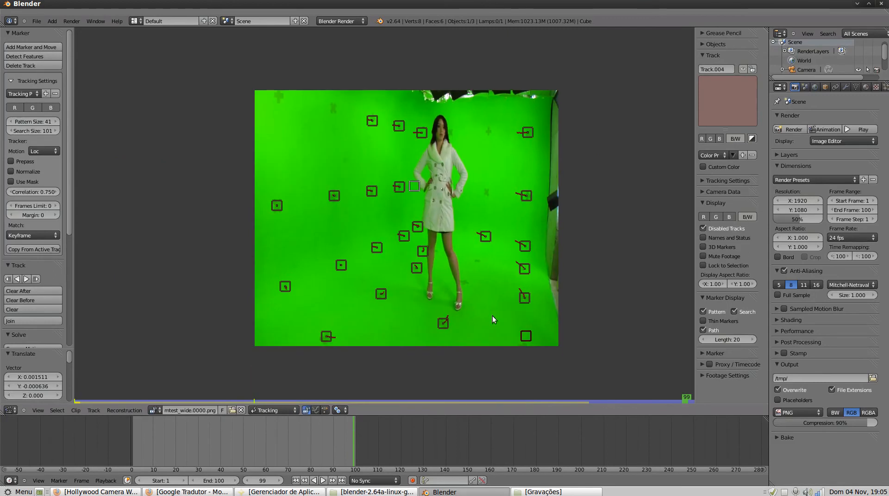
scroll(408, 191, "up", 9)
scroll(395, 191, "up", 4)
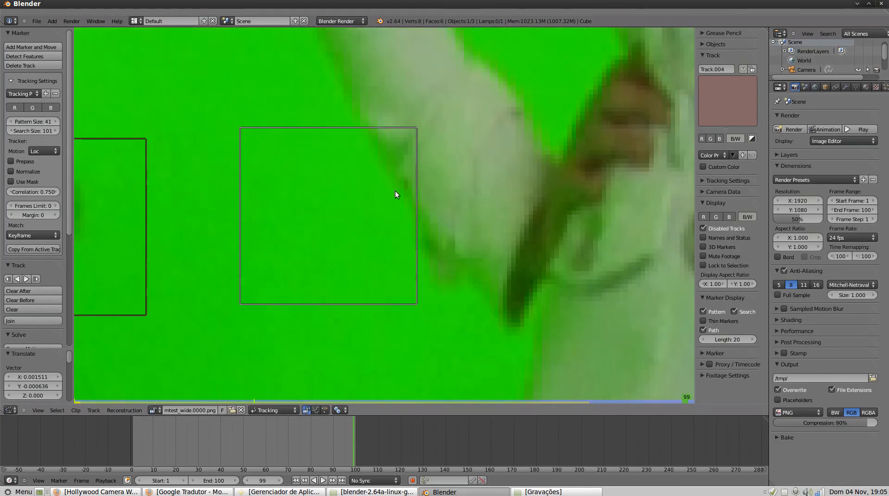
key("x")
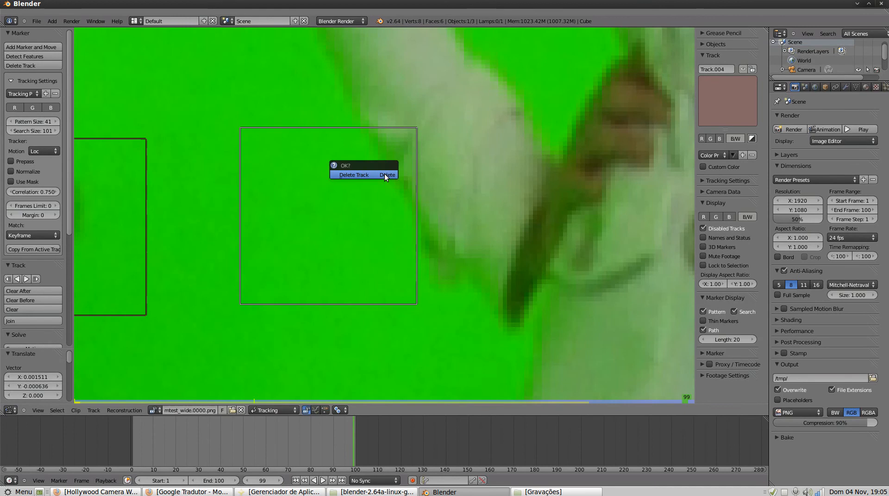
left_click(384, 175)
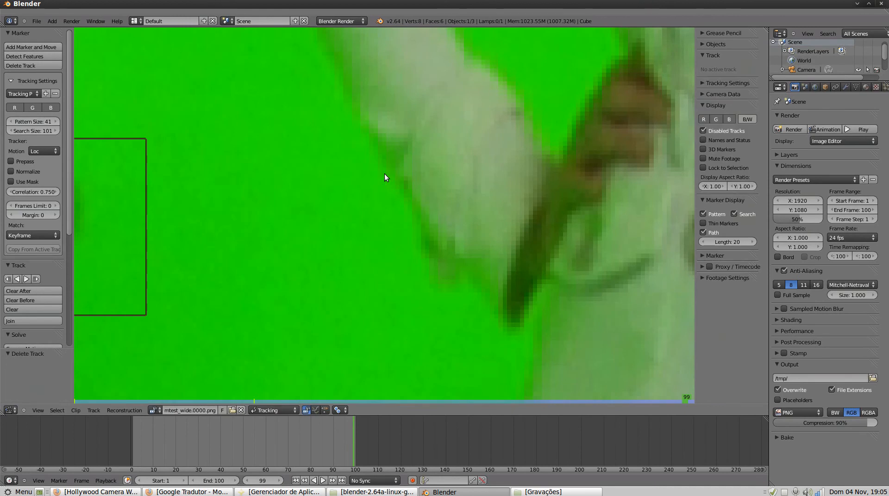
At frame 99, add markers on the plus-shaped and X-shaped wall marks between the woman and the outermost marker column, and select both.
scroll(428, 287, "down", 4)
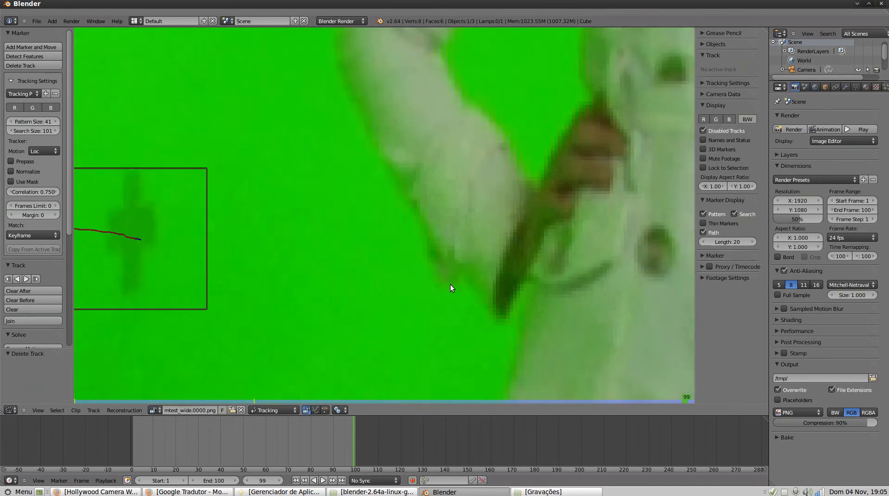
scroll(462, 273, "down", 4)
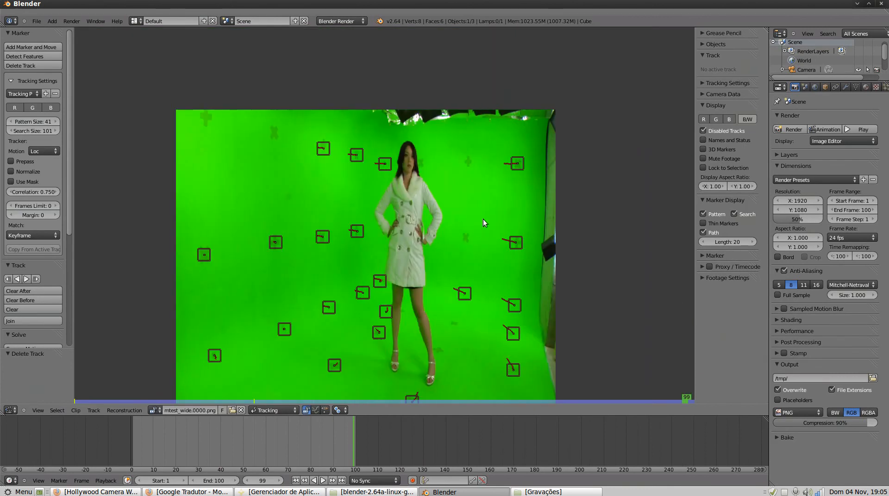
left_click(470, 160, "ctrl")
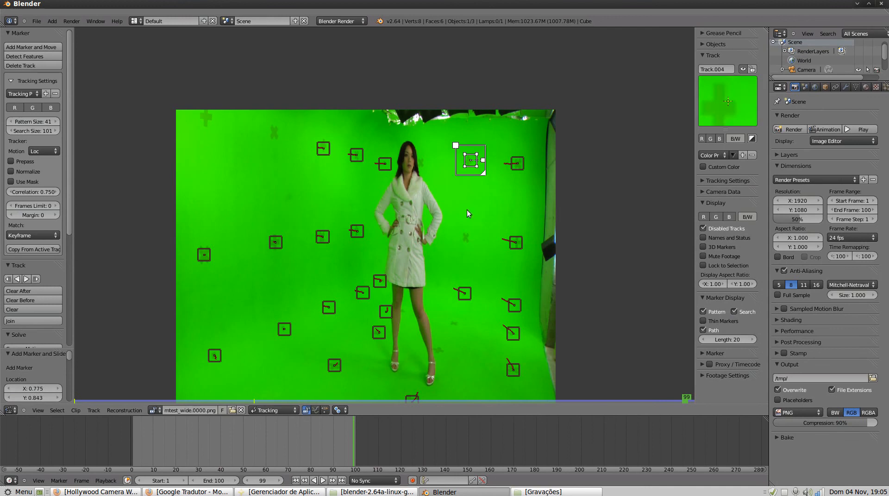
left_click(466, 241, "ctrl")
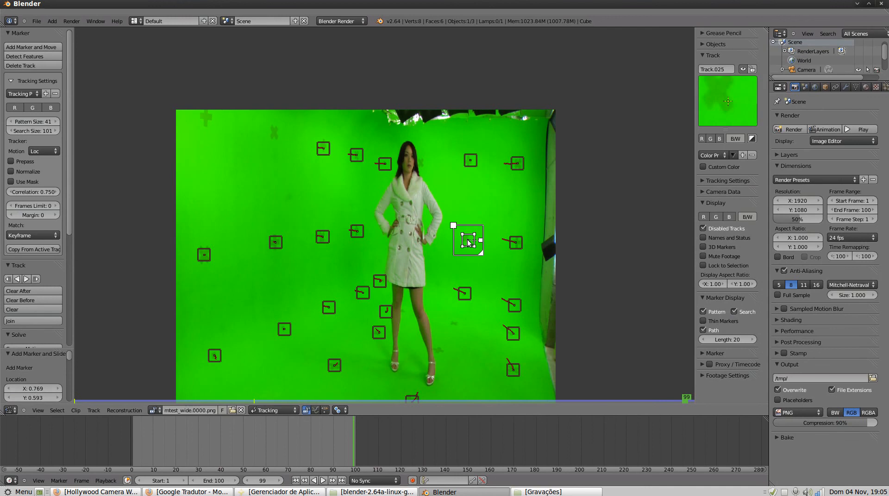
left_click(470, 162, "shift")
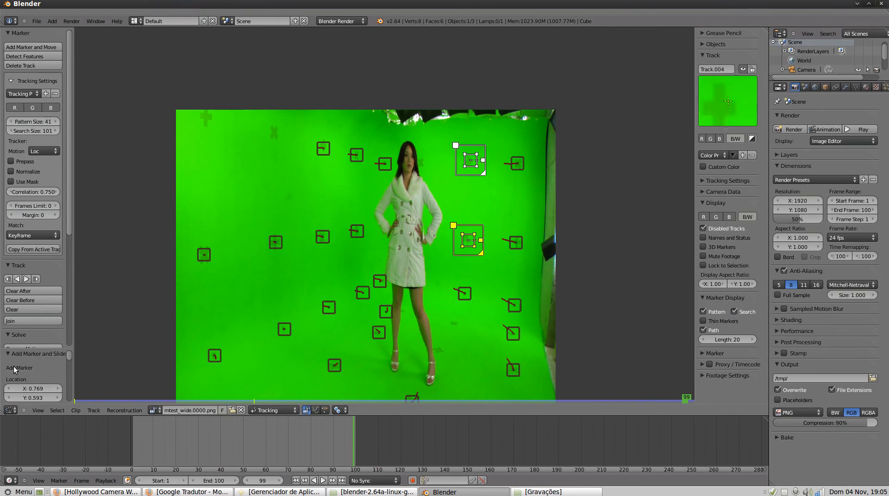
Go to frame 100 and track the two new wall markers backward through the sequence.
left_click(341, 480)
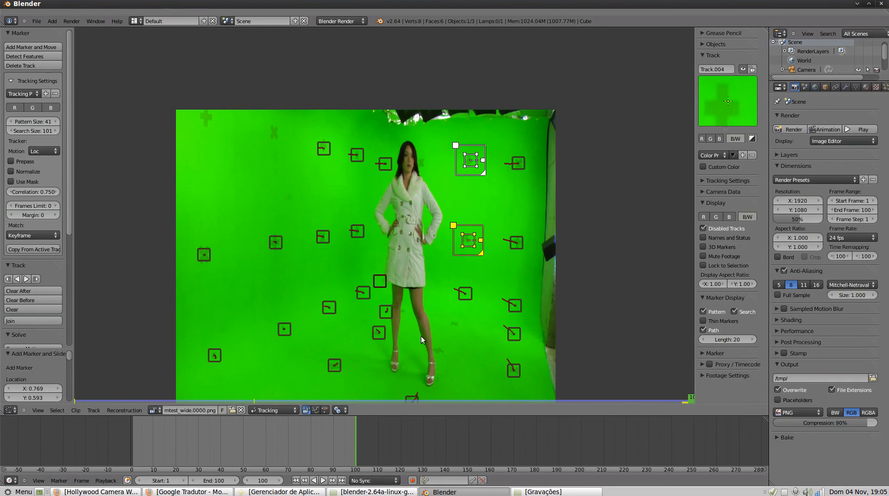
left_click(17, 280)
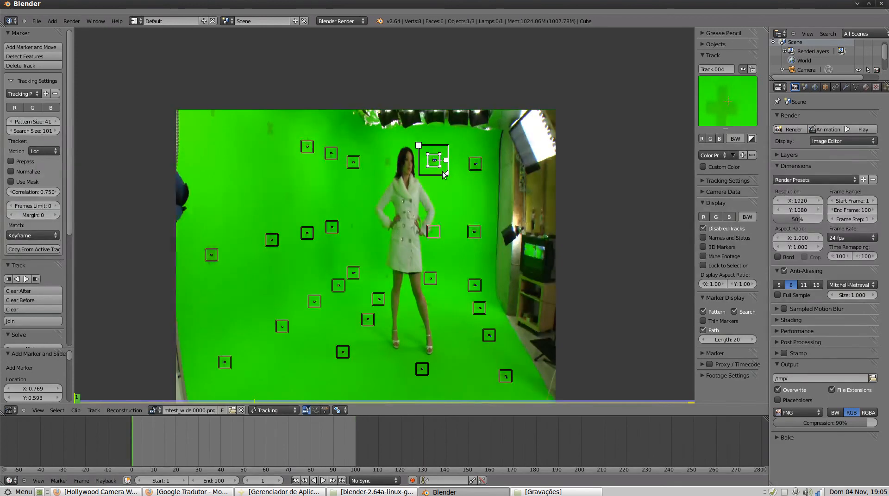
At frame 1, select the lost marker beside the woman's elbow and delete its track.
scroll(431, 232, "down", 1)
scroll(431, 232, "up", 3)
right_click(432, 231)
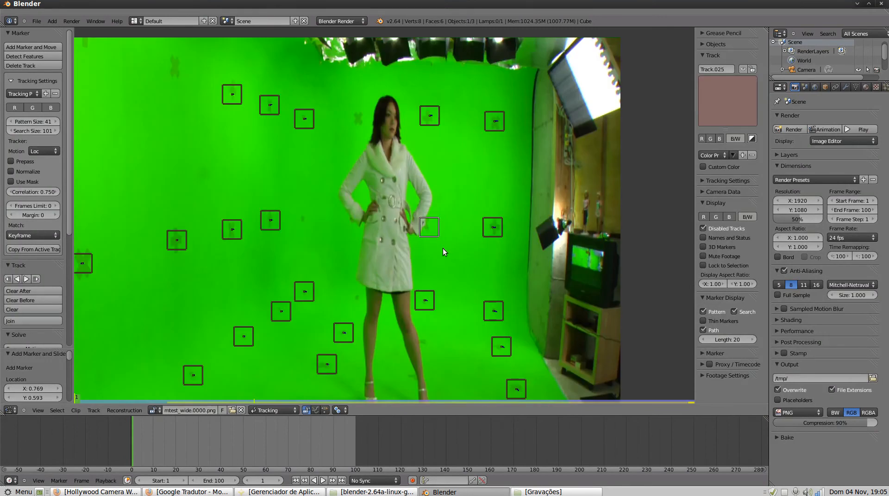
key("x")
left_click(442, 249)
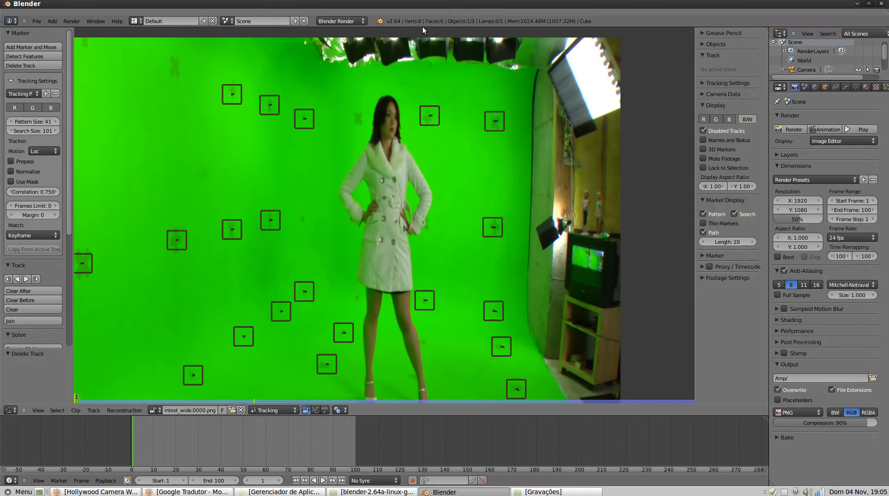
Select floor and lower-wall markers one at a time at frame 1 and check how each sits on its mark.
scroll(352, 209, "down", 4)
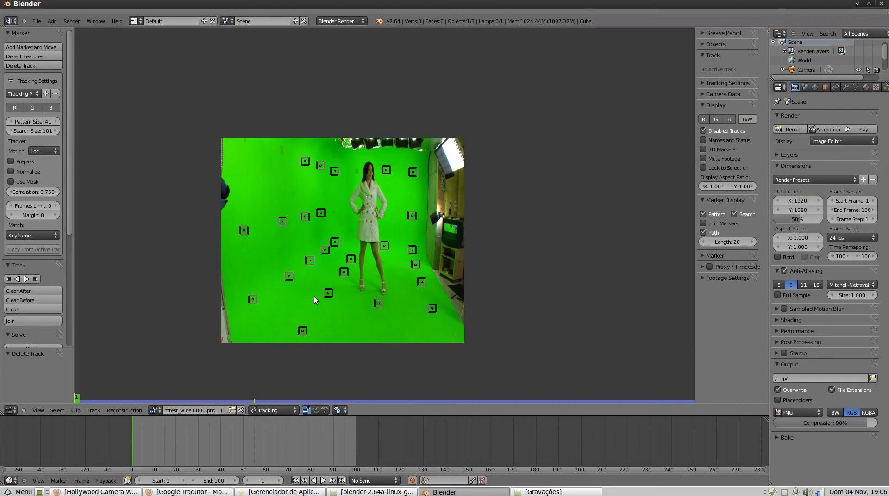
left_click(328, 292)
left_click(288, 277)
left_click(309, 260)
left_click(334, 242)
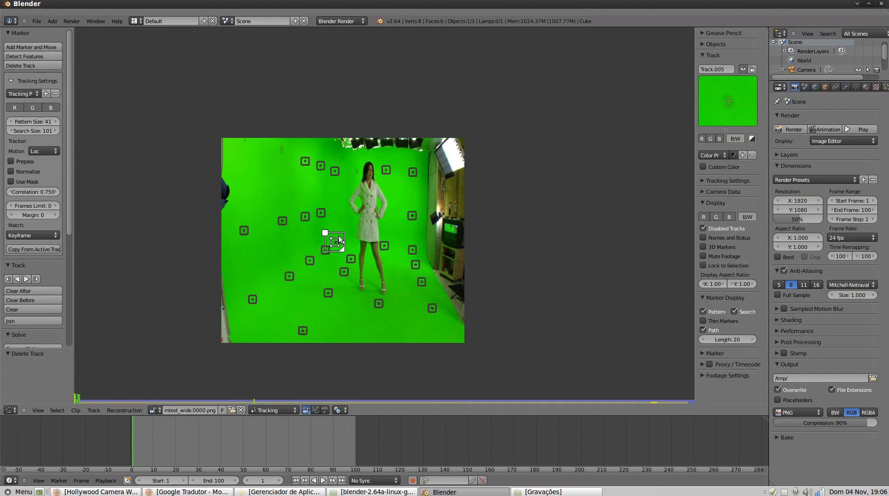
left_click(351, 259)
left_click(343, 271)
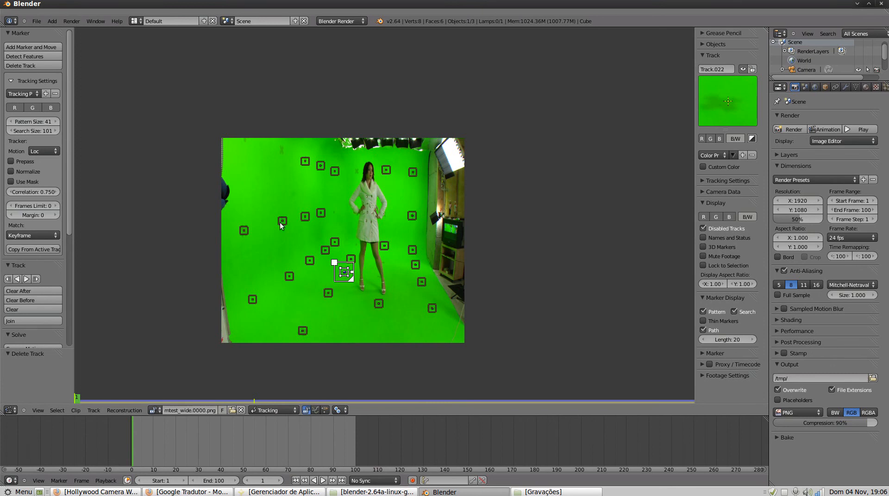
scroll(351, 261, "up", 3)
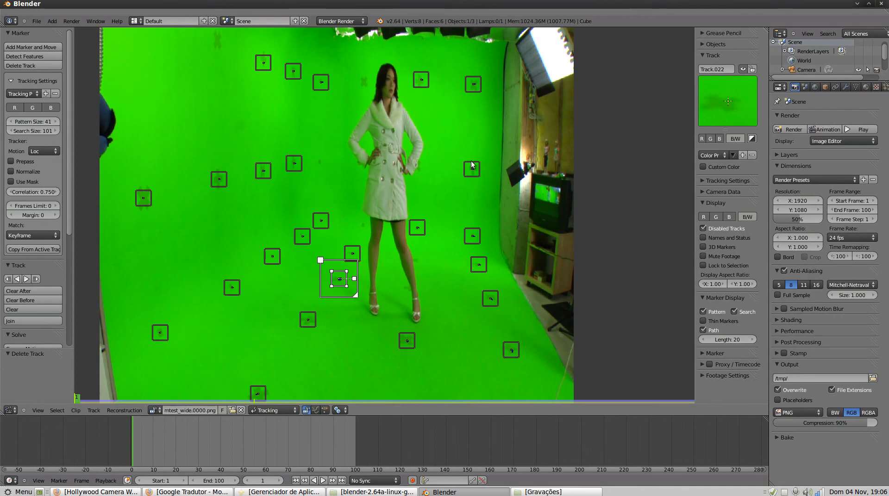
scroll(412, 275, "down", 2)
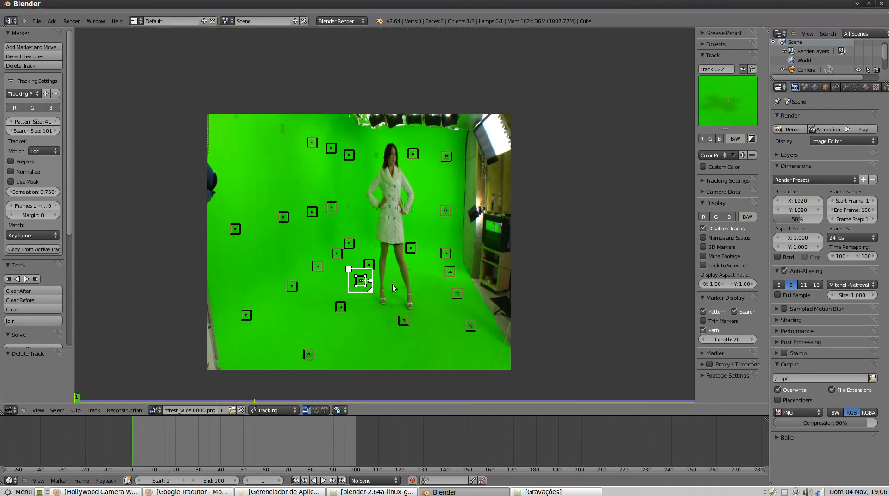
Select all markers and solve the camera motion with keyframes 1 and 30 and no refinement.
key("a")
key("a")
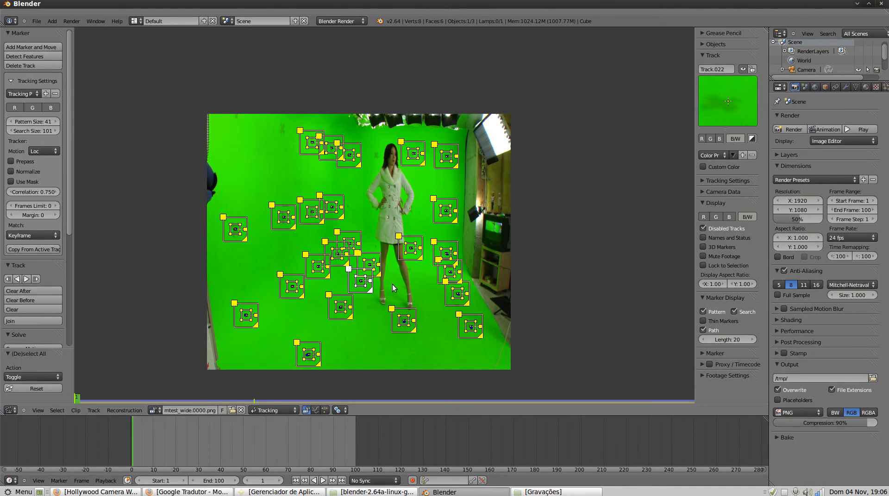
scroll(65, 219, "down", 5)
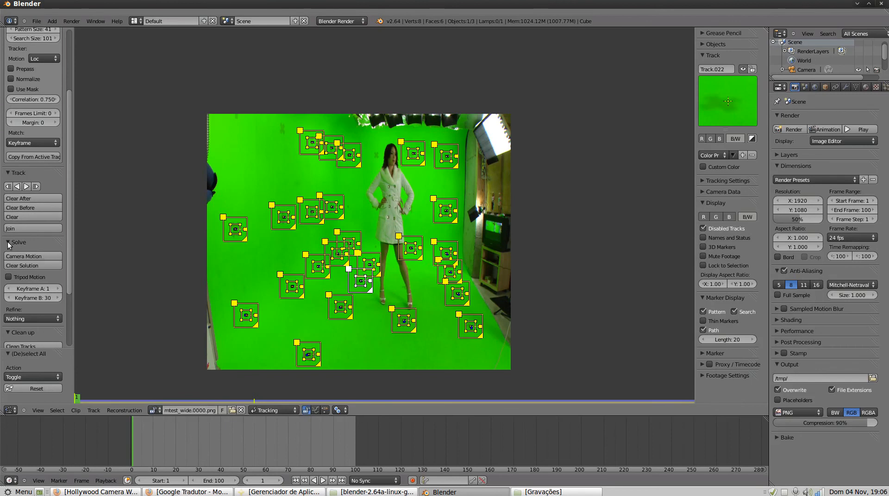
left_click(46, 257)
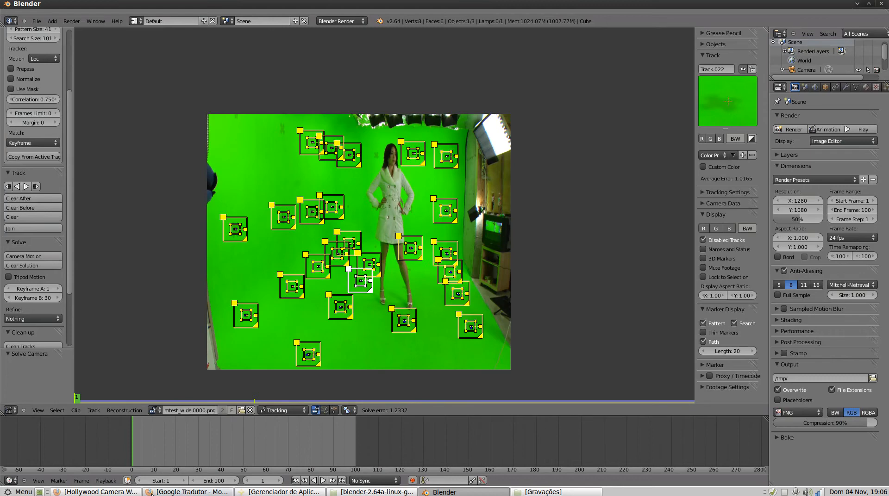
Switch to Firefox, open the Spanish Blender 2.6 Motion Tracking manual page, and find the Solve panel section explaining reprojection error.
left_click(187, 491)
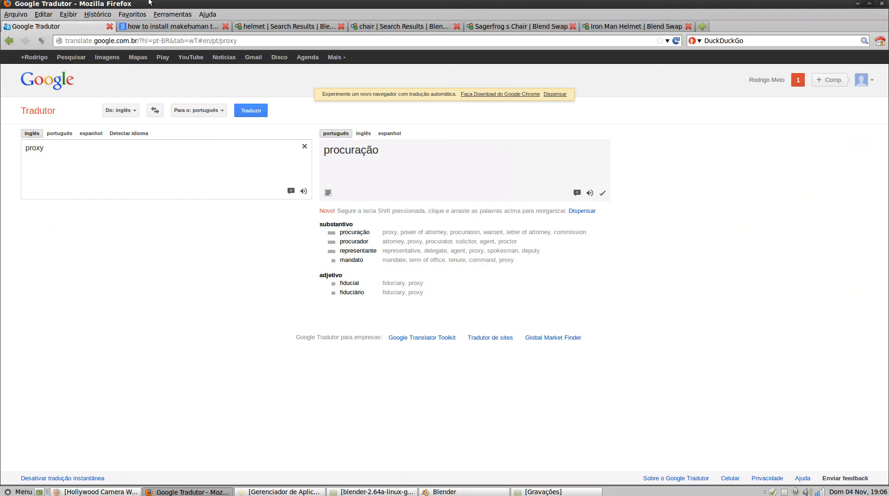
left_click(109, 491)
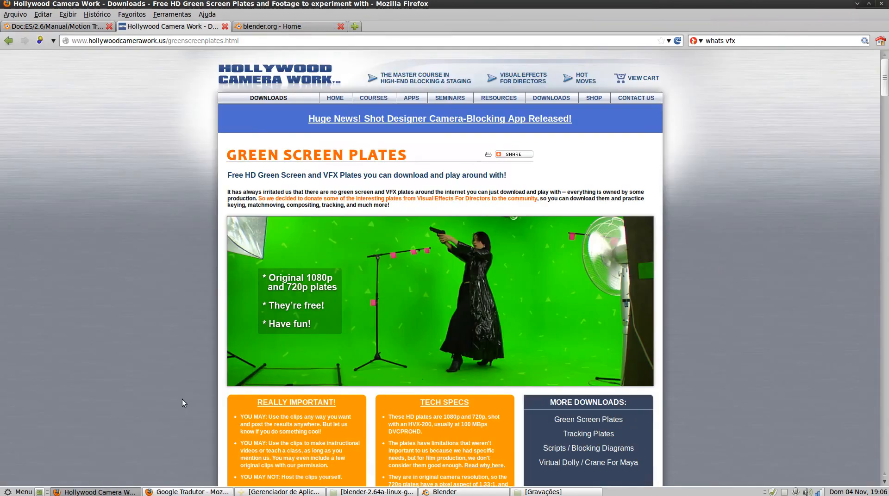
left_click(87, 29)
scroll(486, 297, "down", 15)
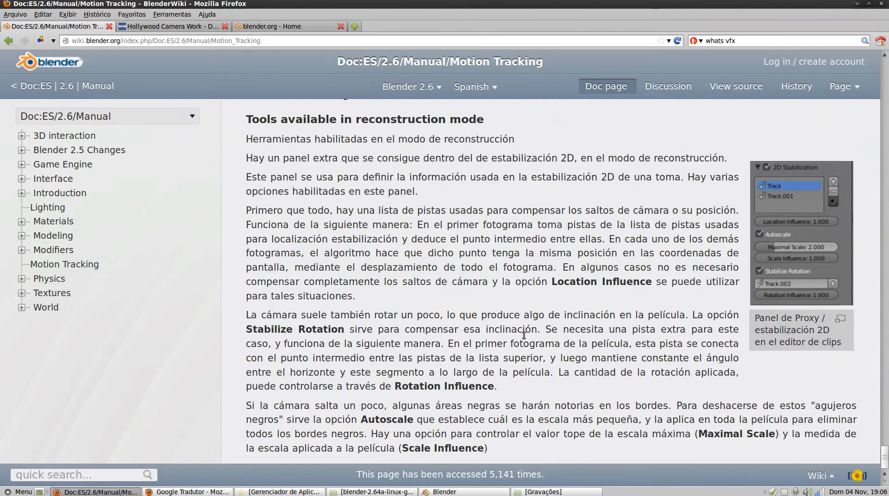
scroll(532, 330, "up", 4)
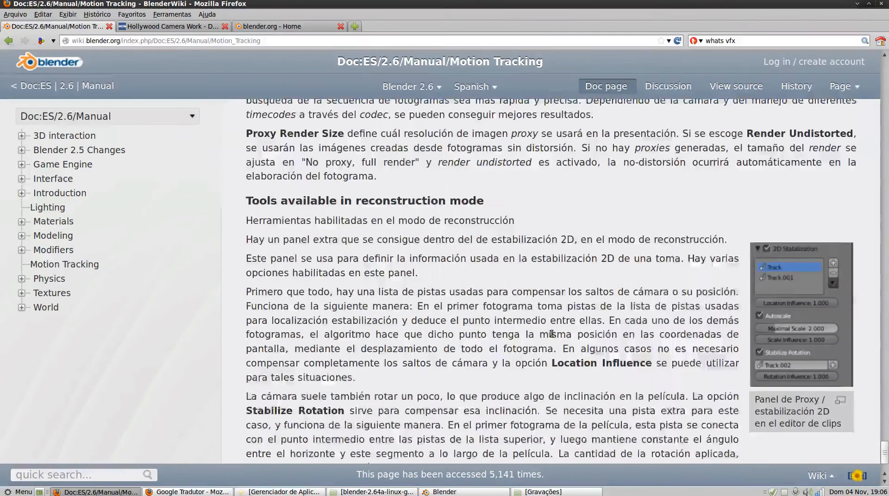
scroll(586, 342, "up", 12)
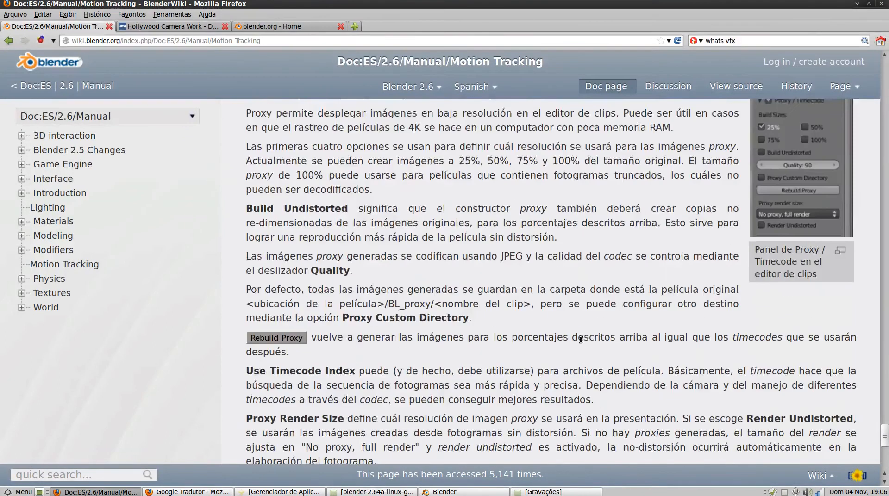
scroll(587, 337, "up", 3)
scroll(587, 337, "up", 10)
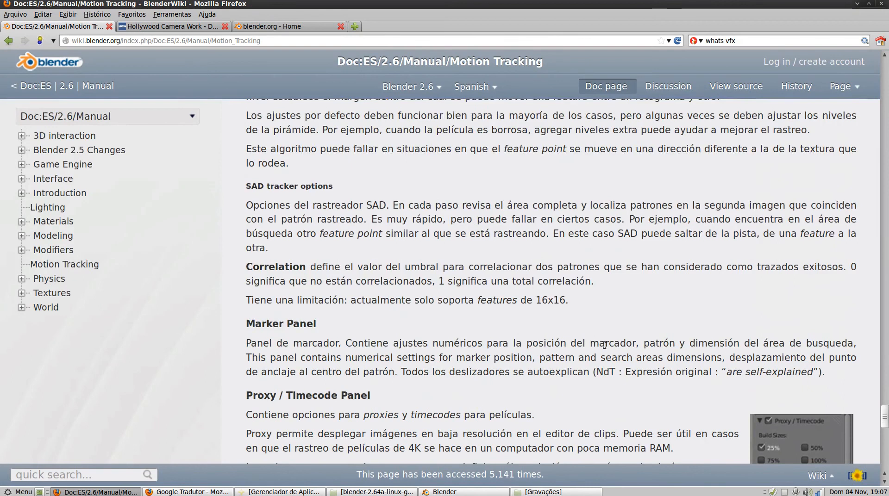
scroll(608, 345, "up", 17)
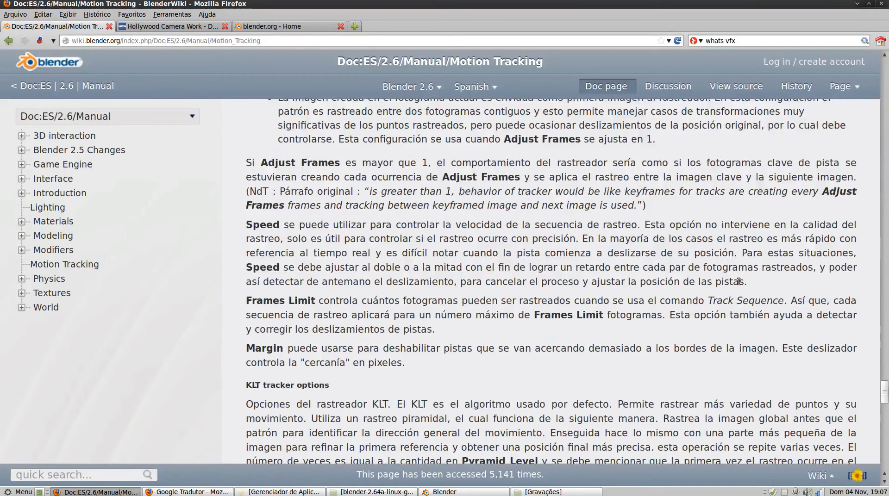
scroll(612, 345, "up", 14)
scroll(693, 360, "up", 11)
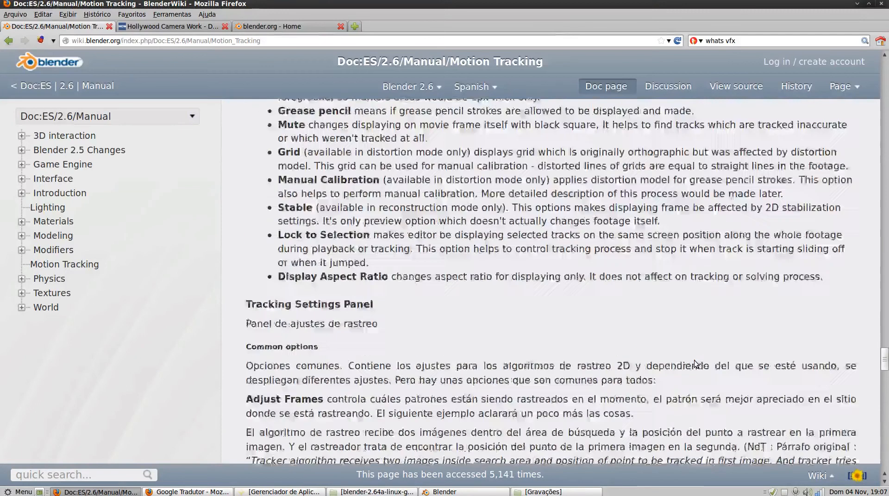
scroll(496, 311, "up", 20)
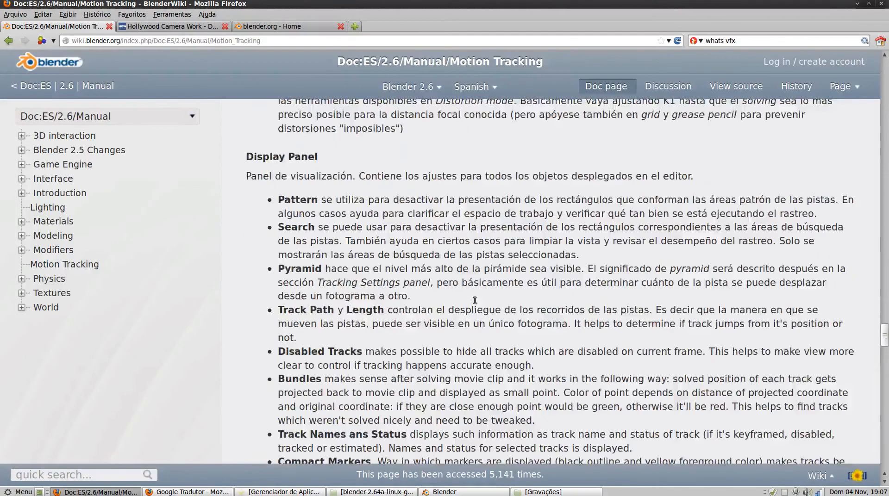
scroll(641, 345, "up", 17)
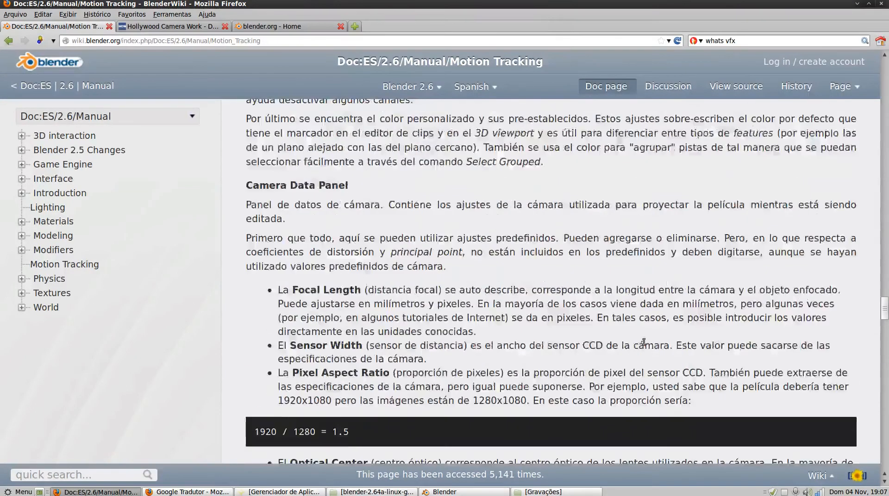
scroll(641, 344, "up", 9)
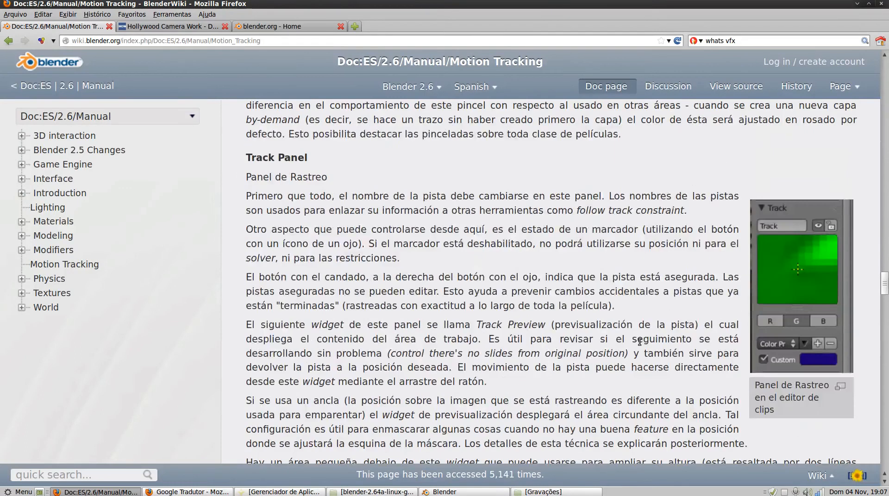
scroll(639, 342, "up", 20)
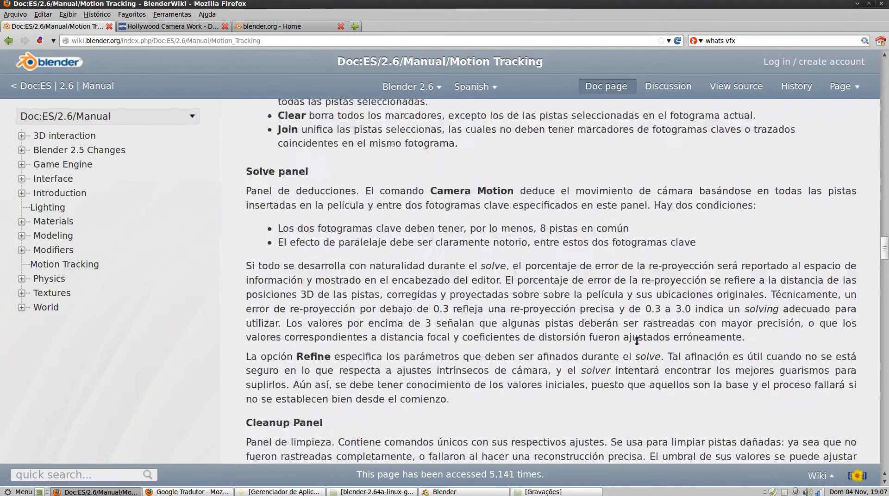
scroll(637, 340, "up", 6)
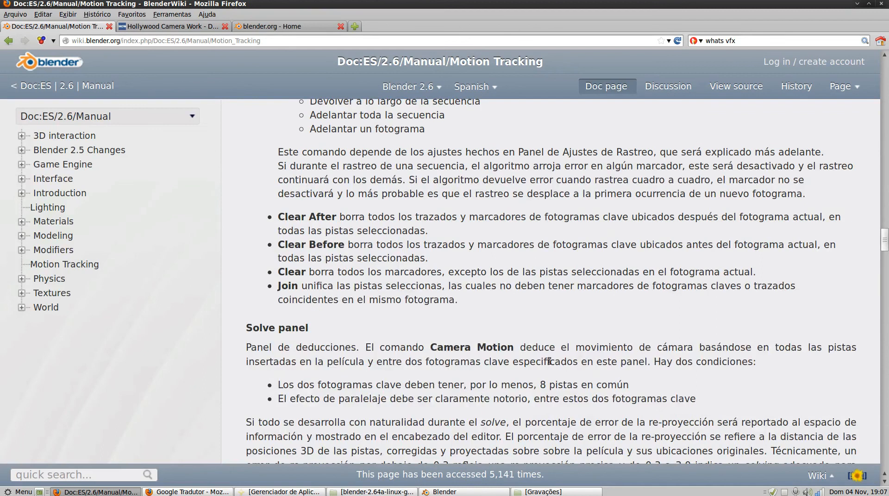
Switch back to Blender and deselect all markers in the clip.
left_click(445, 492)
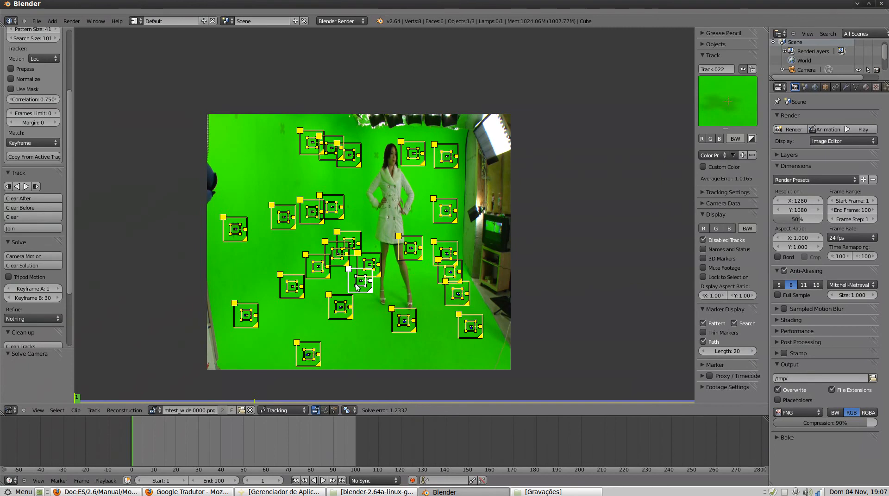
middle_click_drag(363, 372, 395, 340)
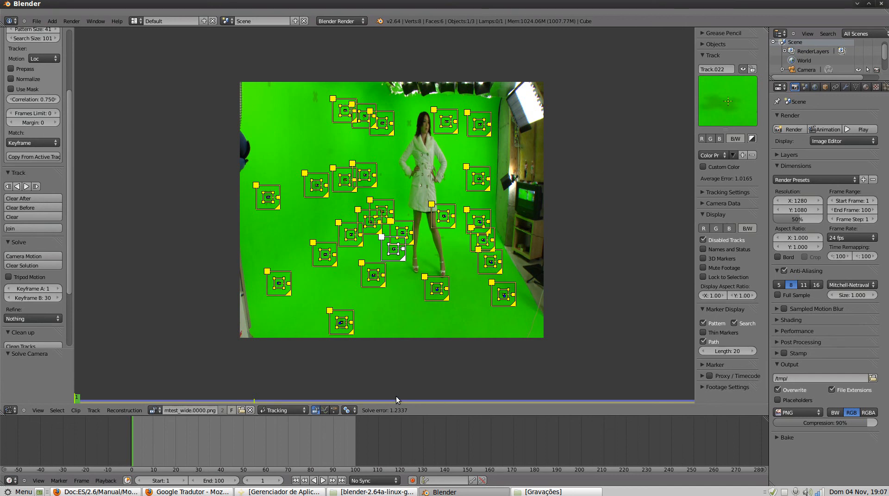
key("a")
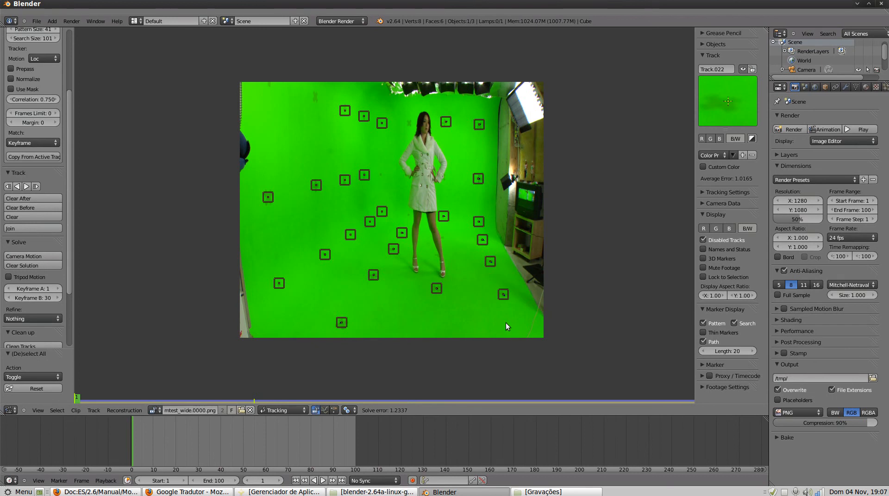
Select the floor marker closest to the camera and clear its entire tracked path.
scroll(464, 304, "up", 2)
left_click(280, 330)
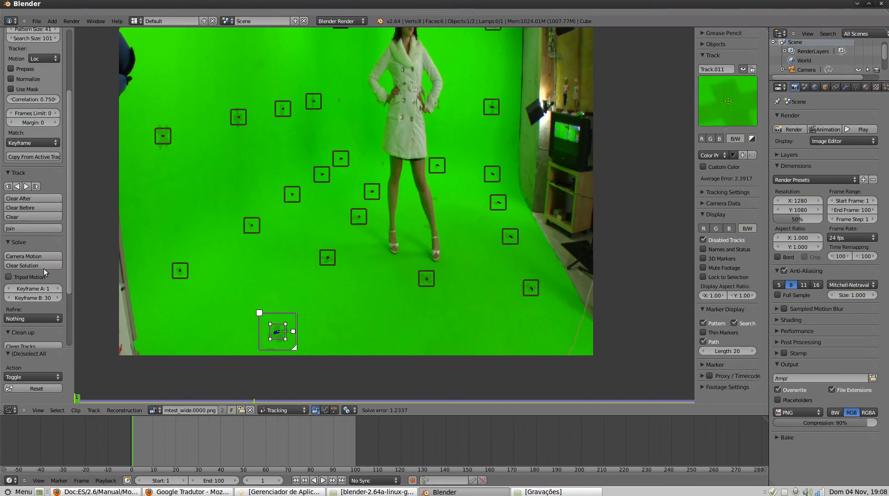
scroll(33, 278, "down", 2)
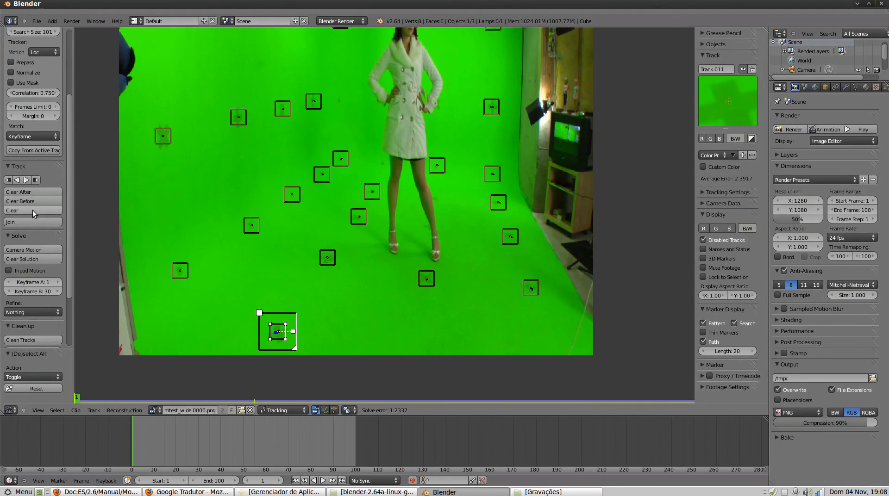
left_click(32, 210)
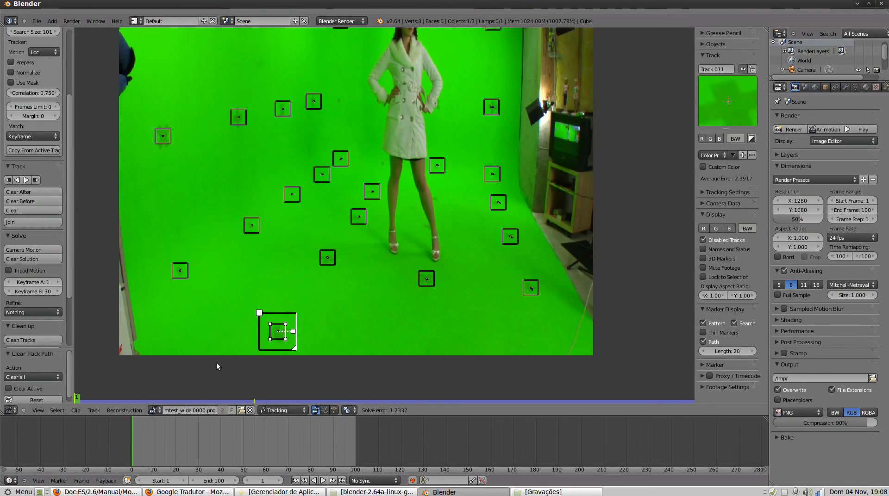
Scale the cleared floor marker by about 1.108, move it about 0.0035 along X and -0.0012 along Y, and track it forward from frame 1.
key("s")
left_click(299, 340)
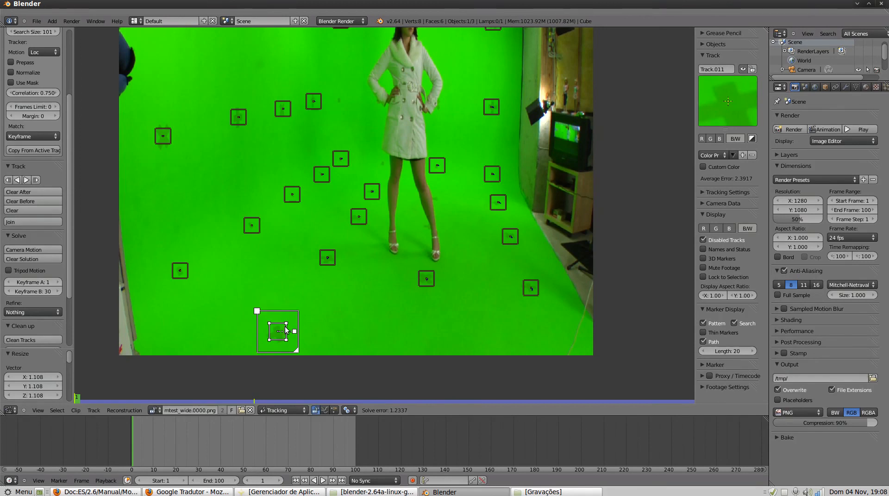
key("g")
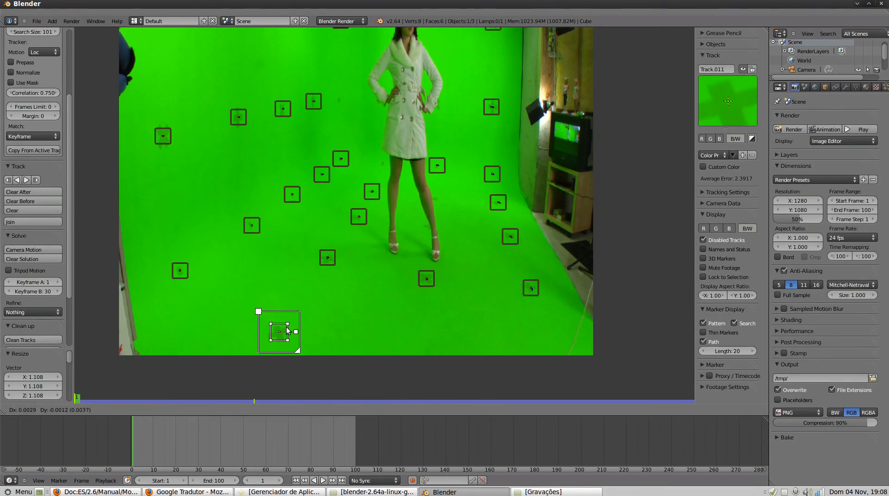
left_click(287, 330)
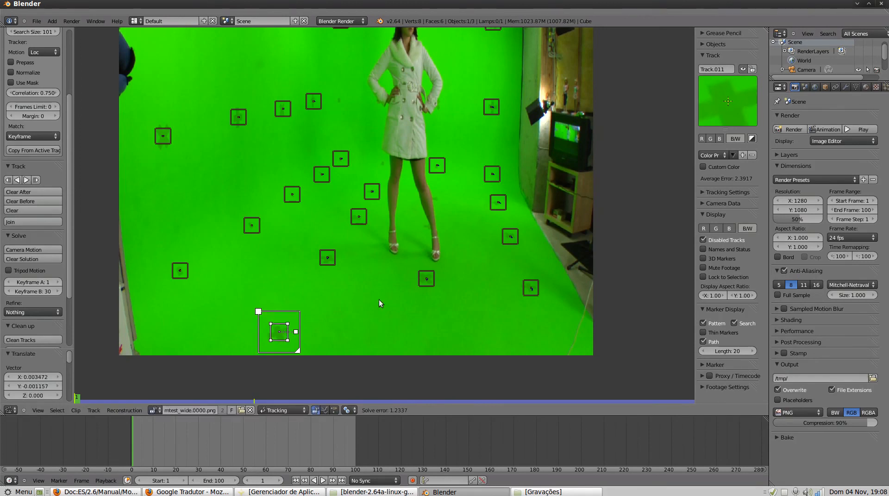
left_click(28, 180)
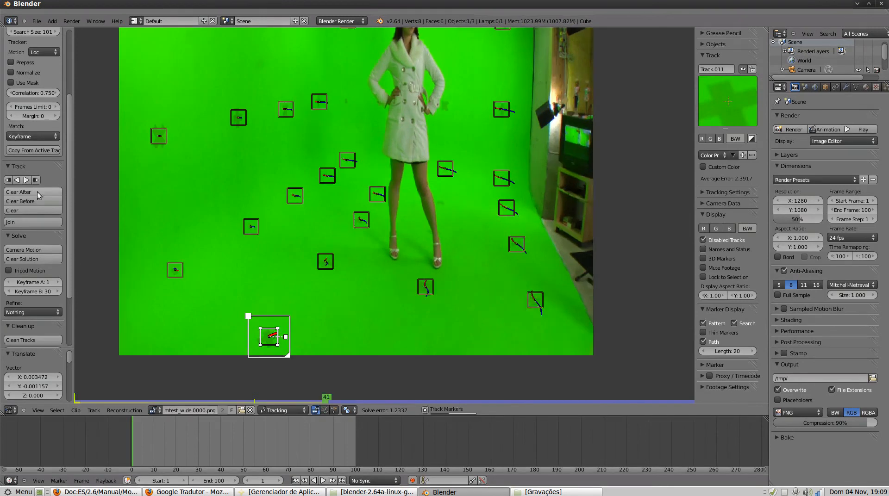
Clear the nearest floor marker's track before frame 84, check the clip at other frames, and return to frame 1.
scroll(250, 342, "up", 4)
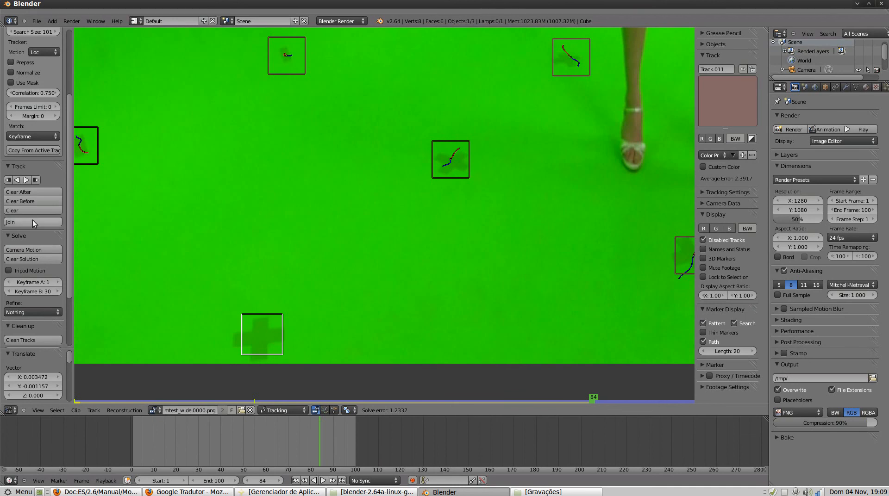
scroll(40, 318, "down", 4)
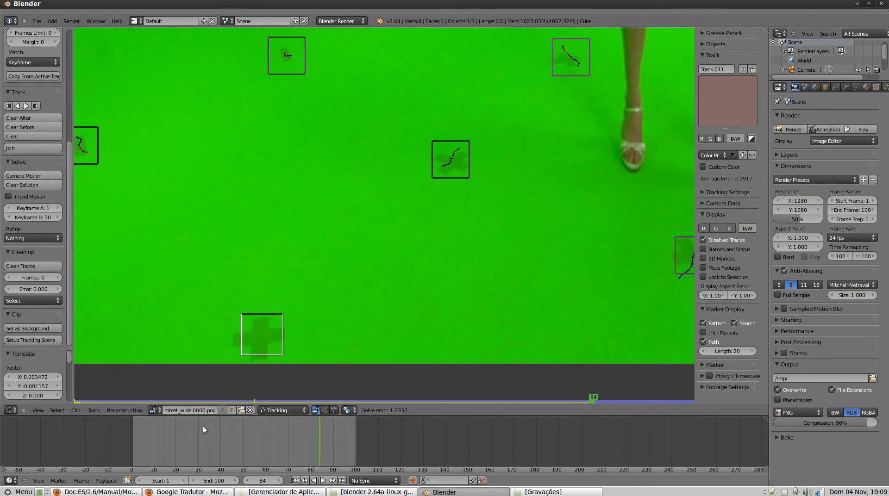
left_click(19, 127)
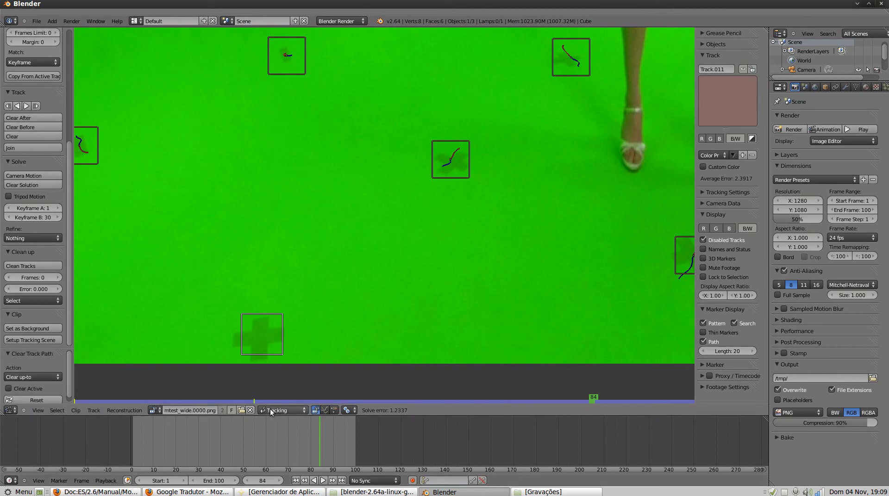
left_click_drag(318, 439, 248, 422)
key("ctrl+z")
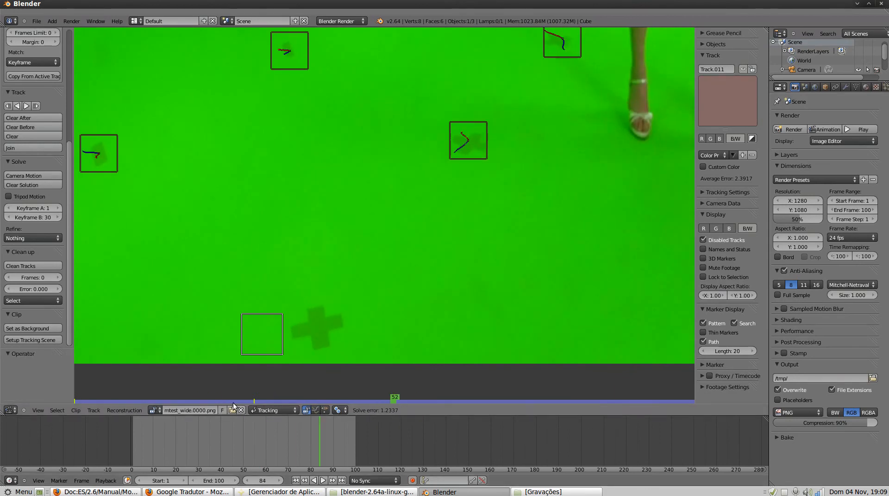
left_click_drag(324, 453, 301, 442)
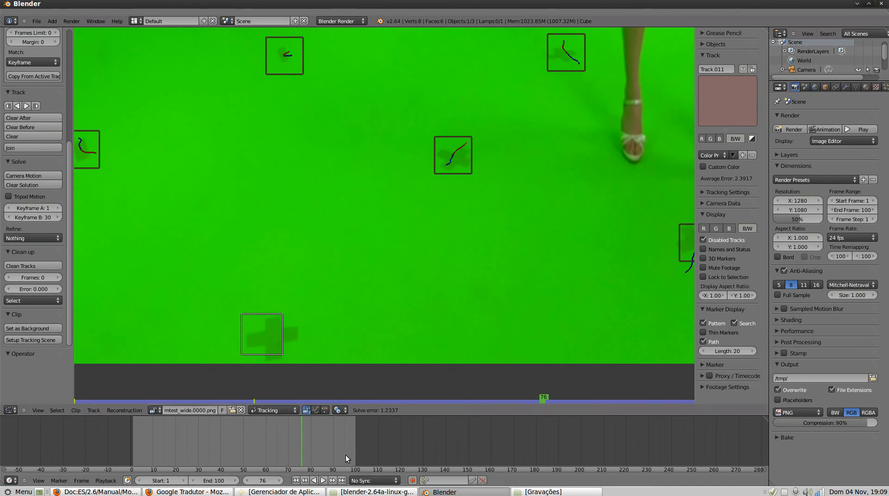
key("shift+Left")
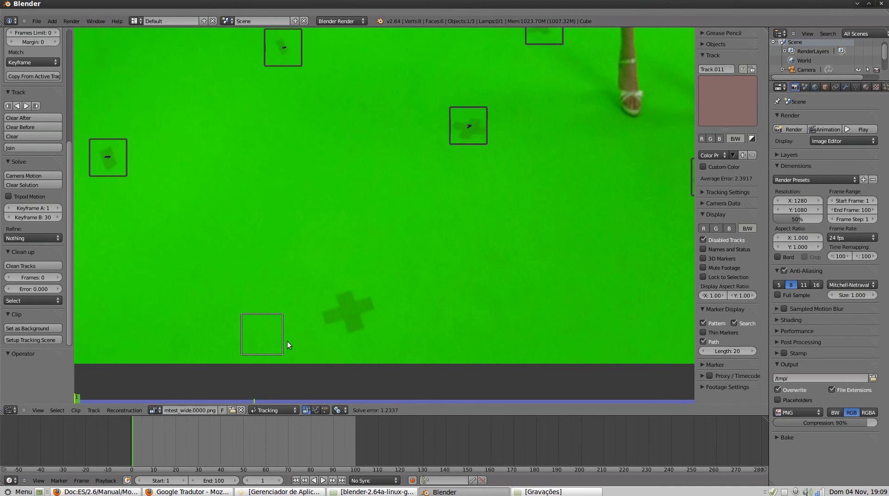
Move the cleared marker onto the nearest floor cross by about 0.091 in X and 0.028 in Y, scale it by 0.430, and track it forward.
left_click_drag(287, 340, 377, 315)
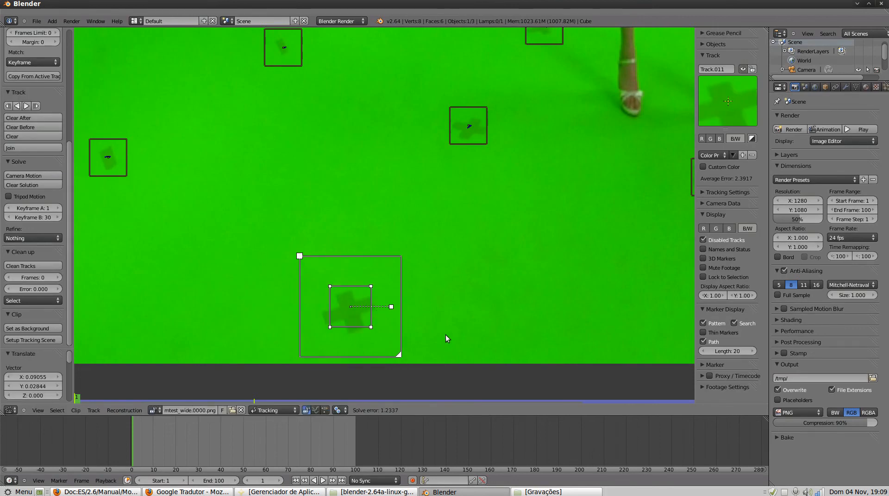
key("s")
left_click(388, 326)
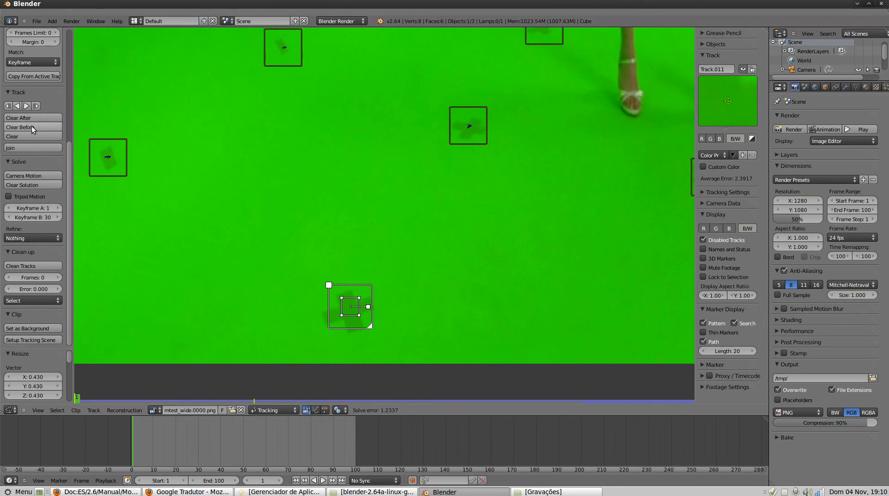
left_click(26, 106)
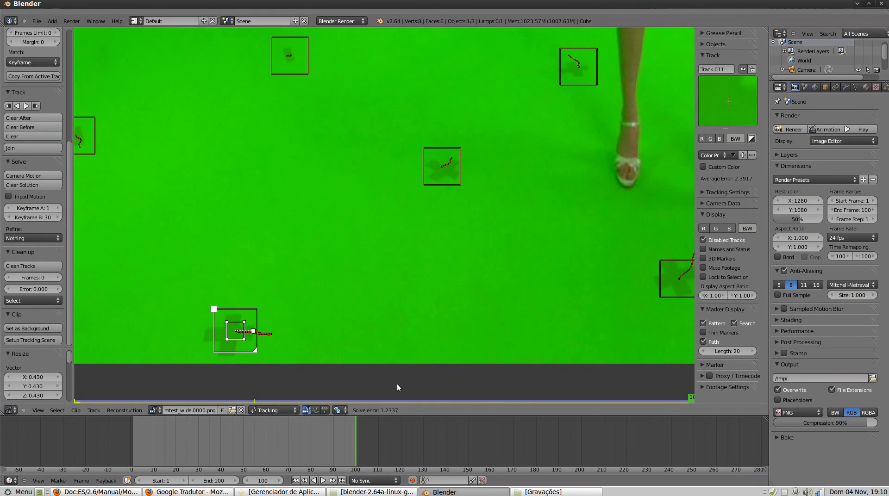
key("shift+Left")
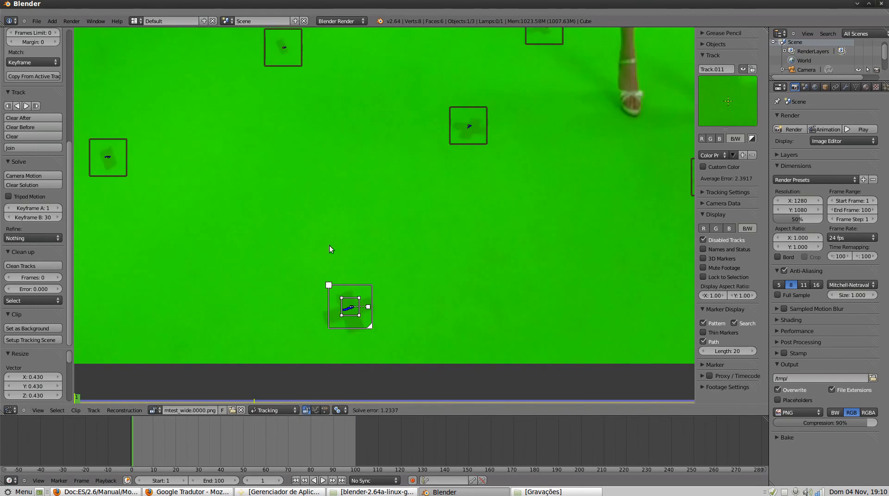
Clear the existing camera solution and solve the camera motion again from frame 1.
scroll(365, 250, "down", 6)
key("a")
key("a")
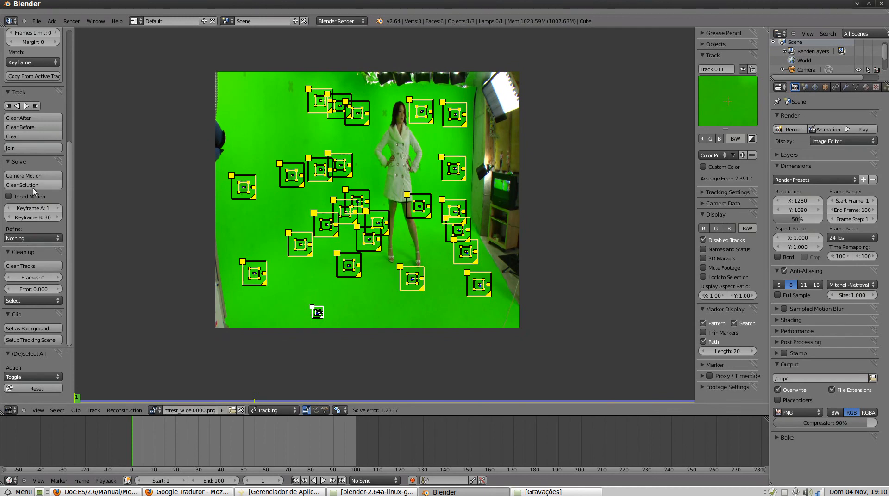
left_click(48, 185)
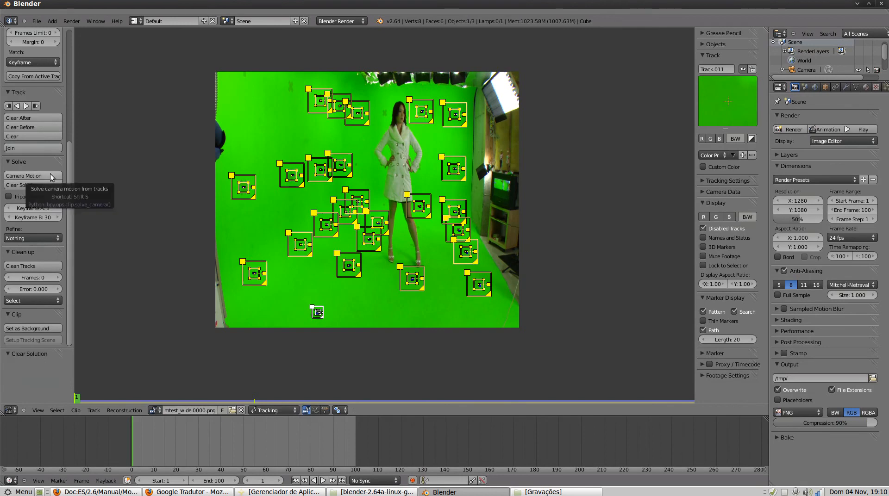
left_click(51, 176)
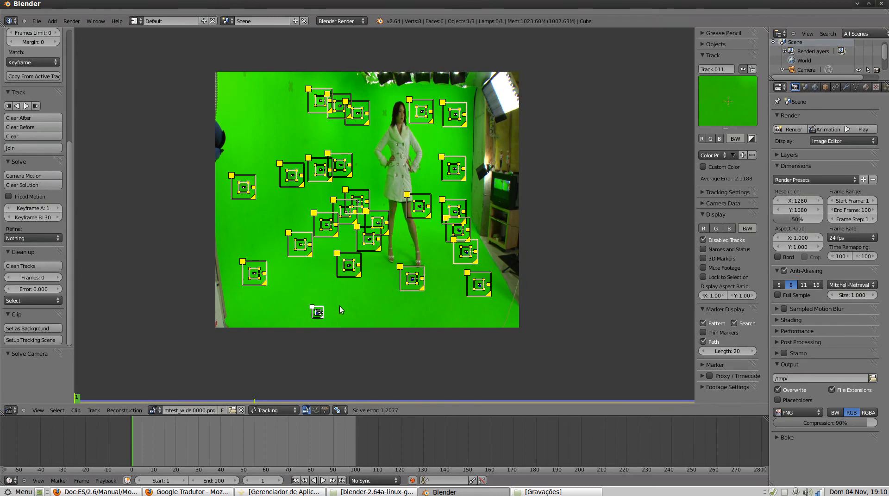
Delete the track on the floor cross closest to the camera.
scroll(336, 308, "up", 4)
key("a")
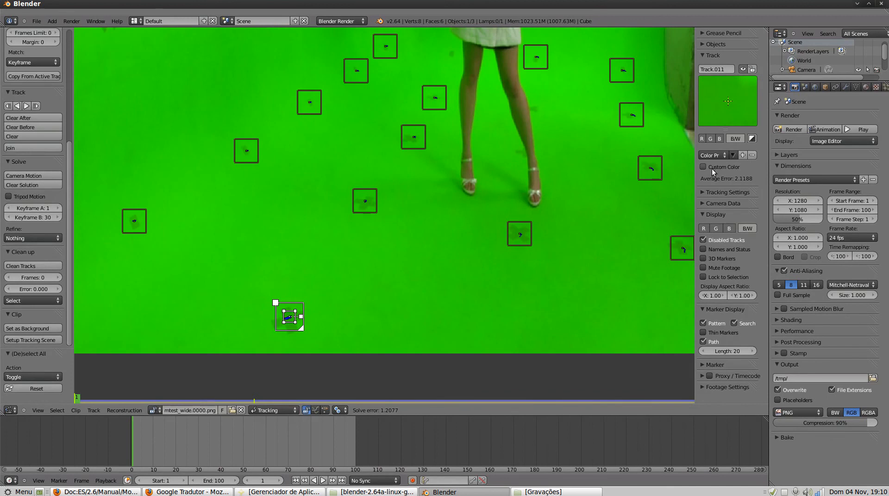
key("Delete")
left_click(267, 310)
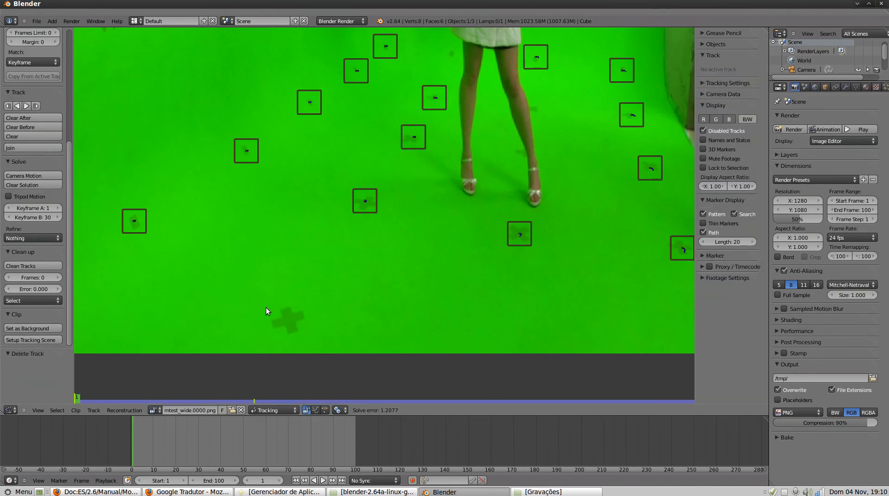
Examine the average error of the remaining floor and wall markers one by one to find the inaccurate tracks.
scroll(602, 224, "down", 4)
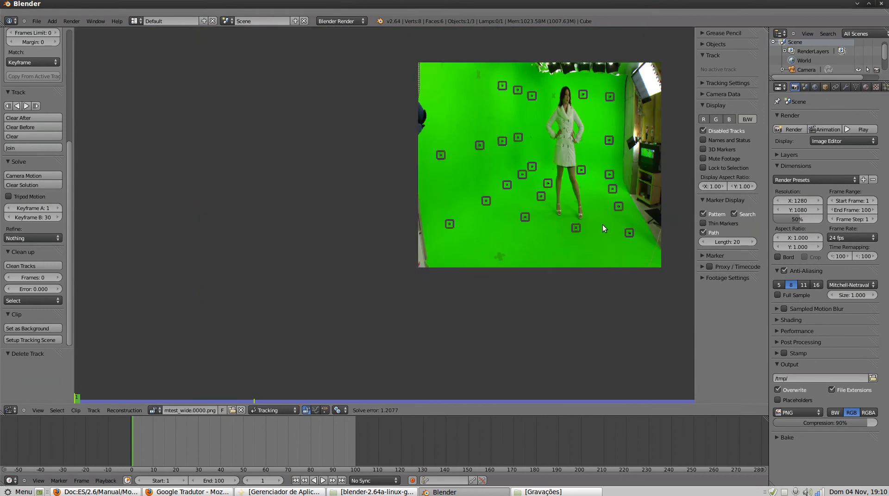
middle_click_drag(601, 224, 502, 249)
left_click(477, 253)
scroll(499, 254, "up", 3)
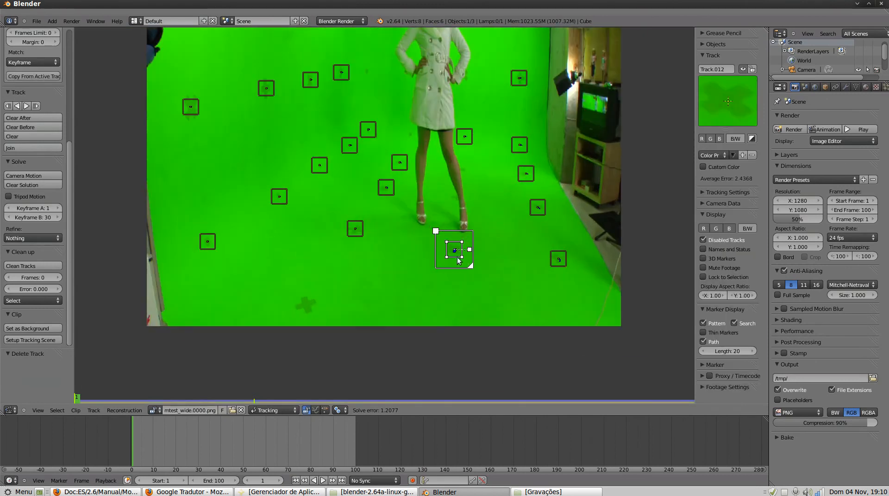
left_click(561, 259)
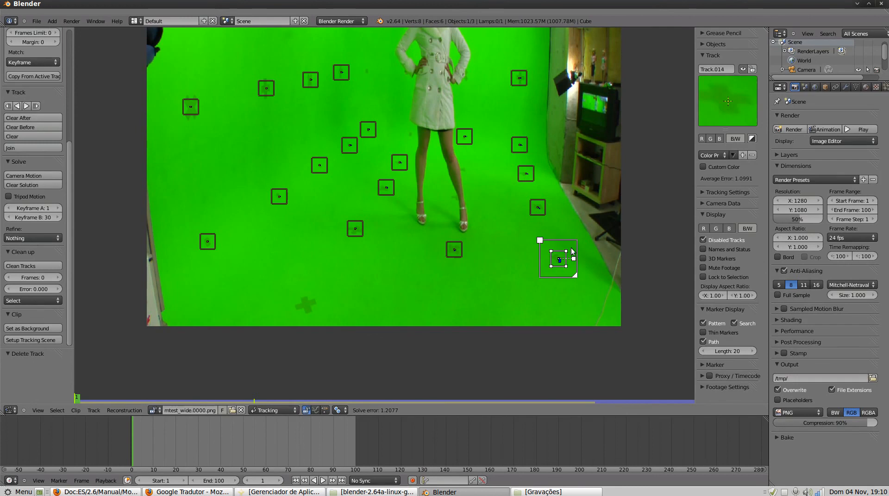
left_click(539, 214)
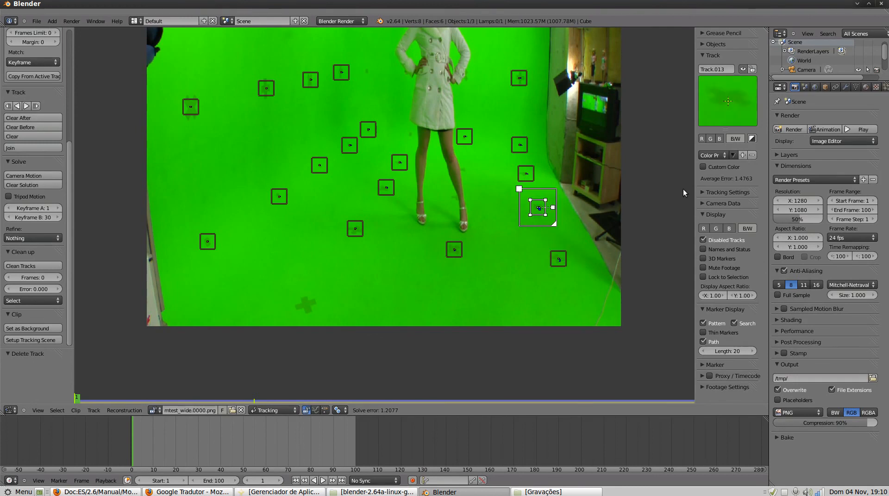
left_click(354, 229)
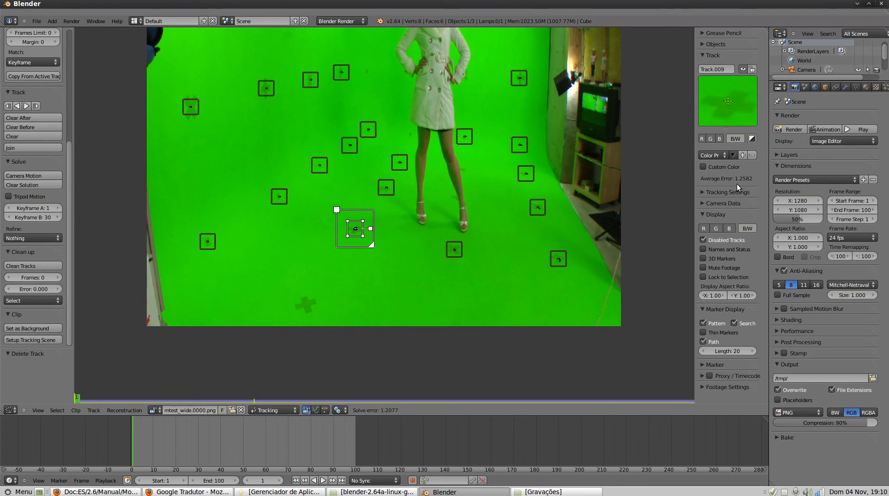
left_click(207, 241)
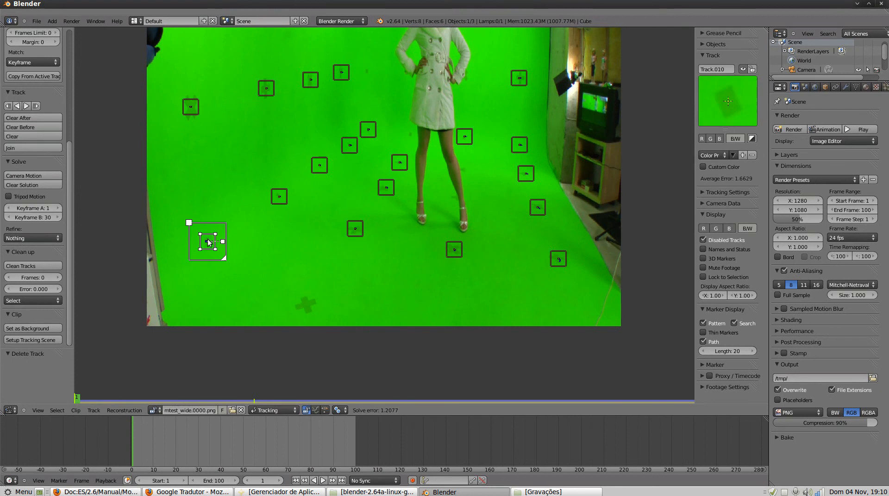
left_click(278, 200)
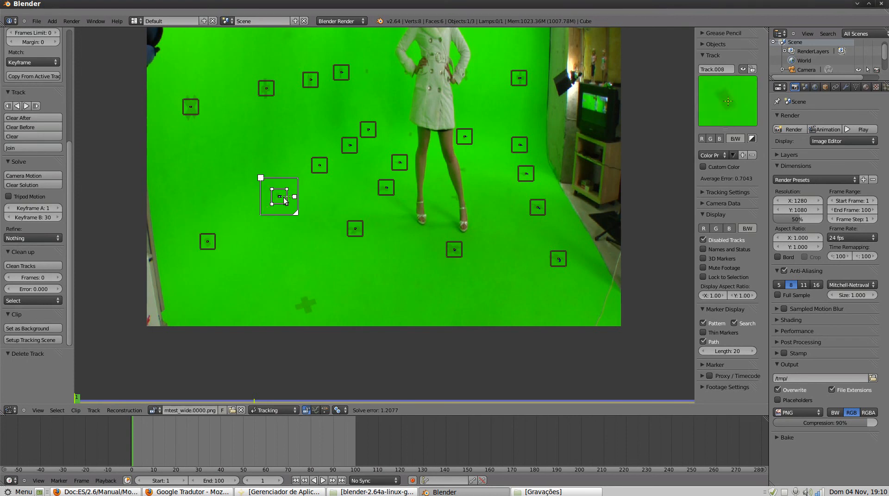
left_click(313, 171)
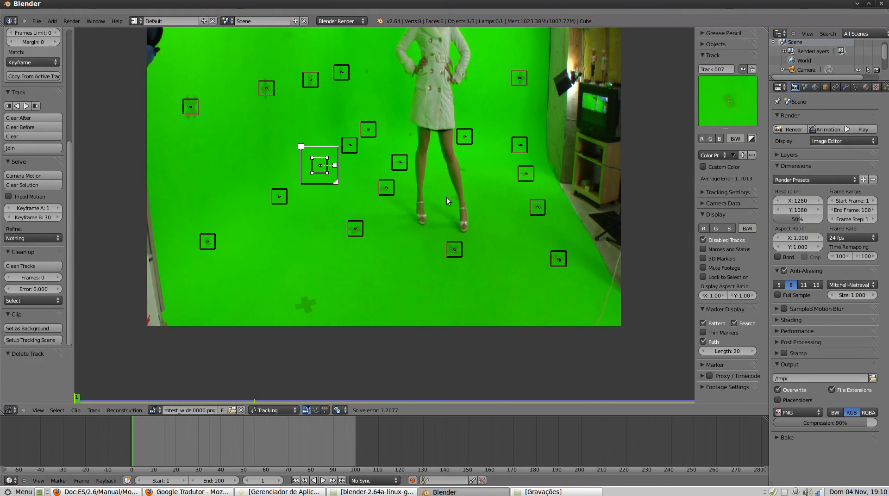
left_click(353, 144)
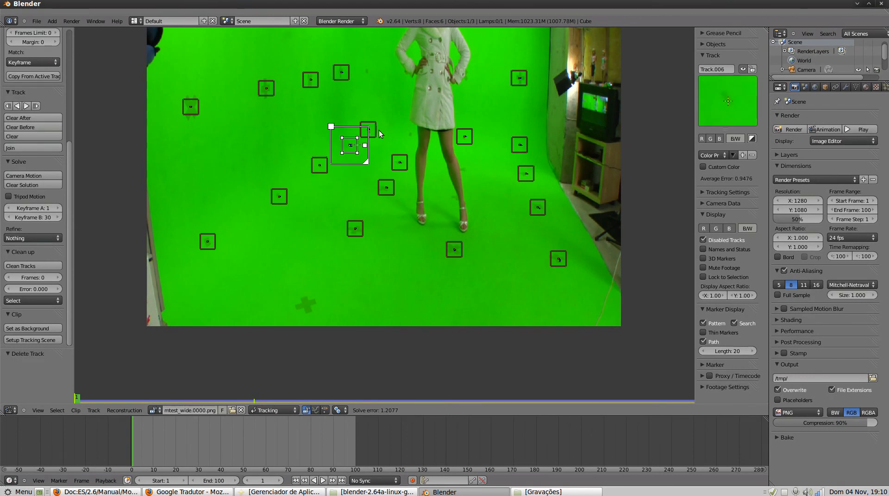
left_click(374, 133)
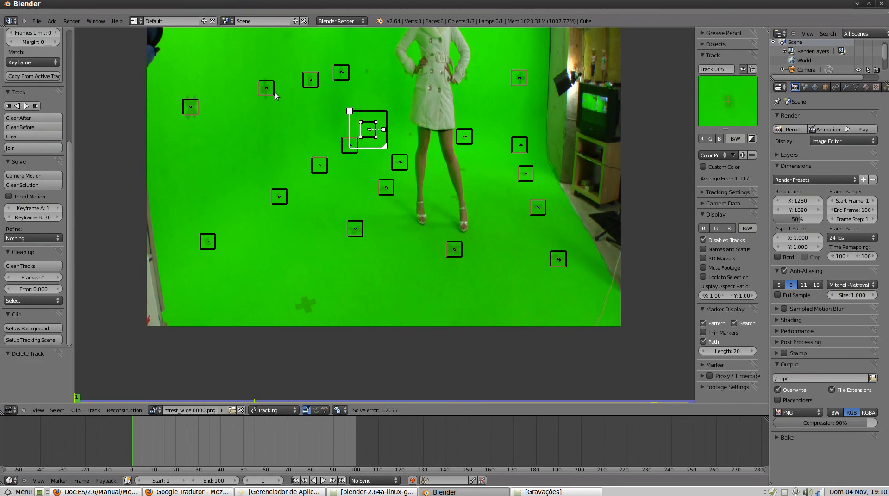
left_click(228, 88)
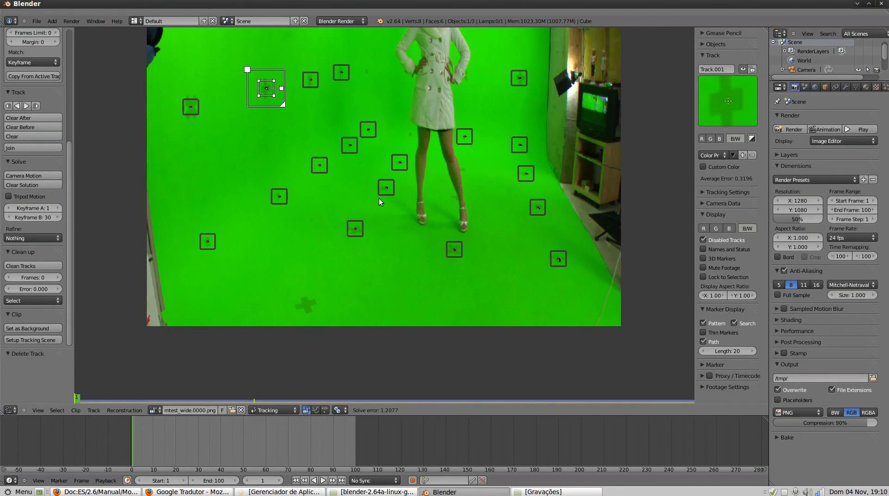
scroll(276, 97, "up", 5)
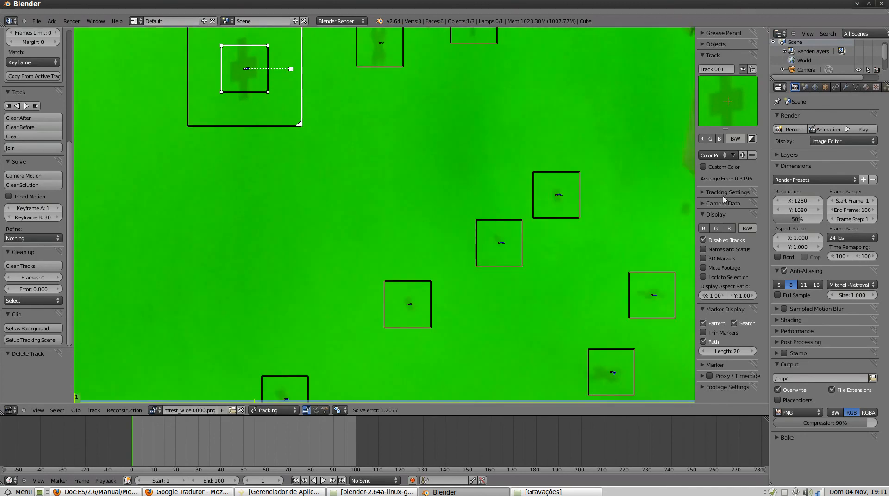
scroll(311, 81, "down", 5)
left_click(212, 96)
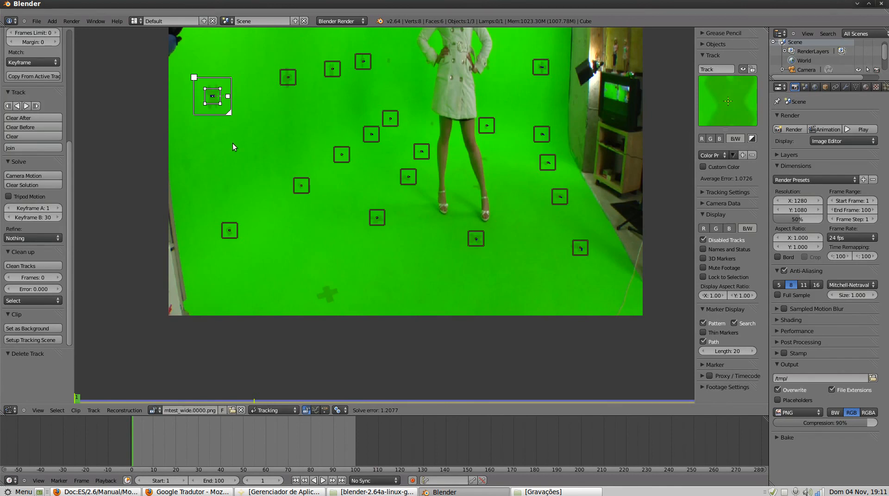
scroll(225, 132, "up", 1)
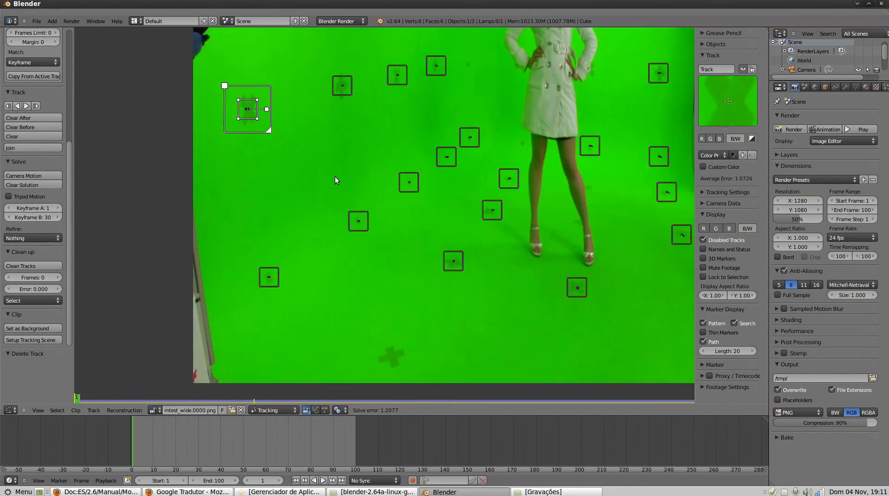
scroll(618, 116, "down", 2)
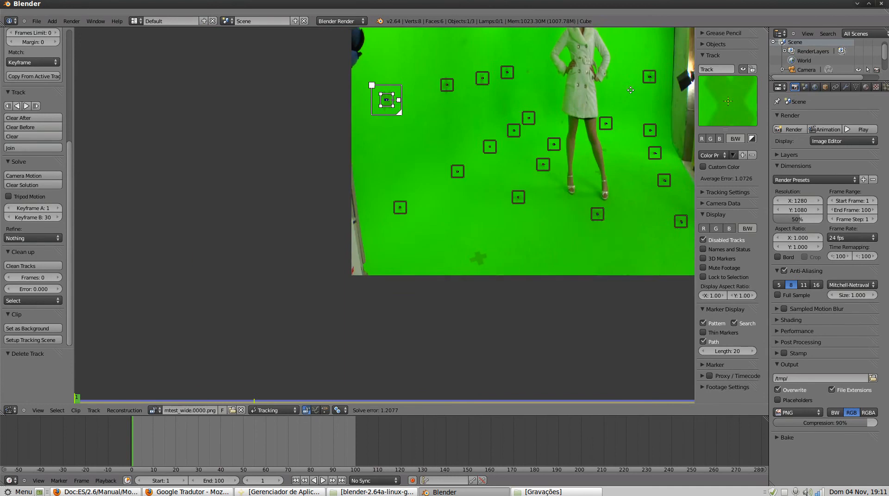
middle_click_drag(619, 115, 536, 182)
right_click(525, 104)
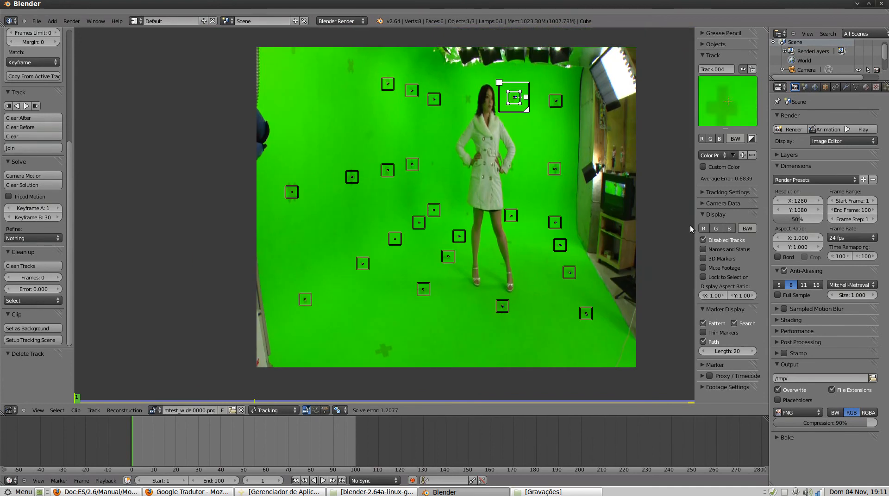
Select the floor marker just in front of the woman's feet and scale it by about 1.288.
scroll(503, 310, "up", 5)
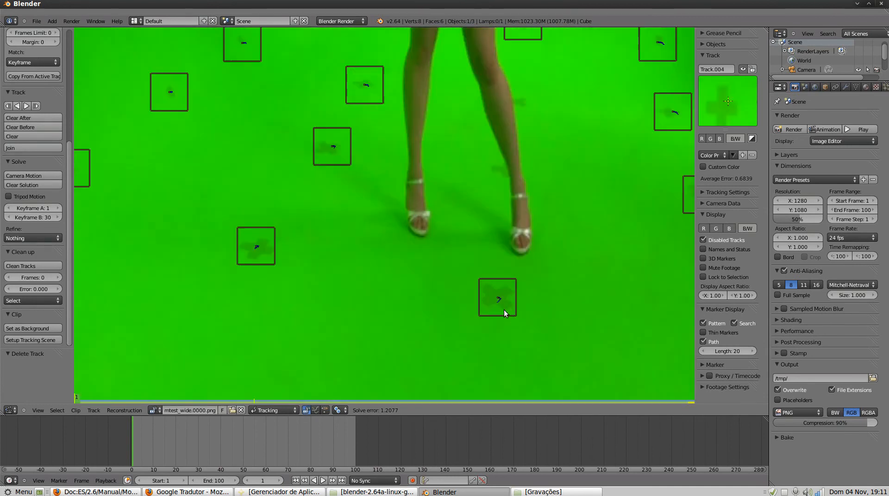
right_click(504, 309)
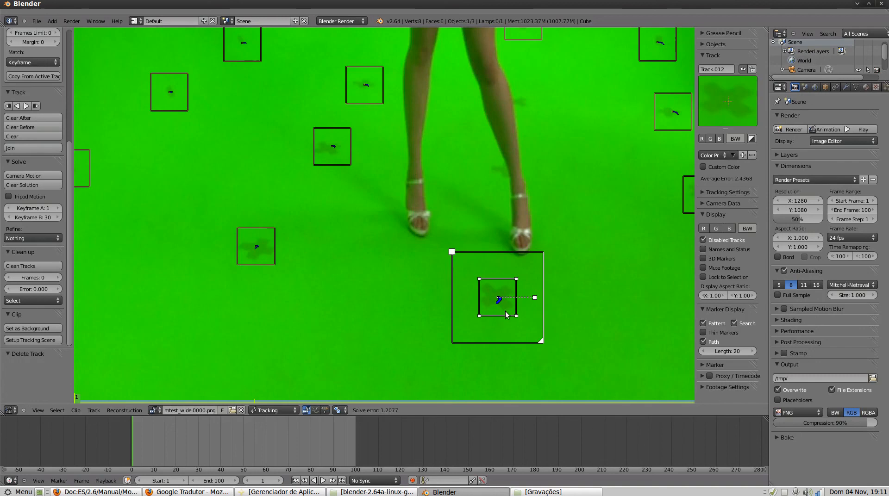
key("s")
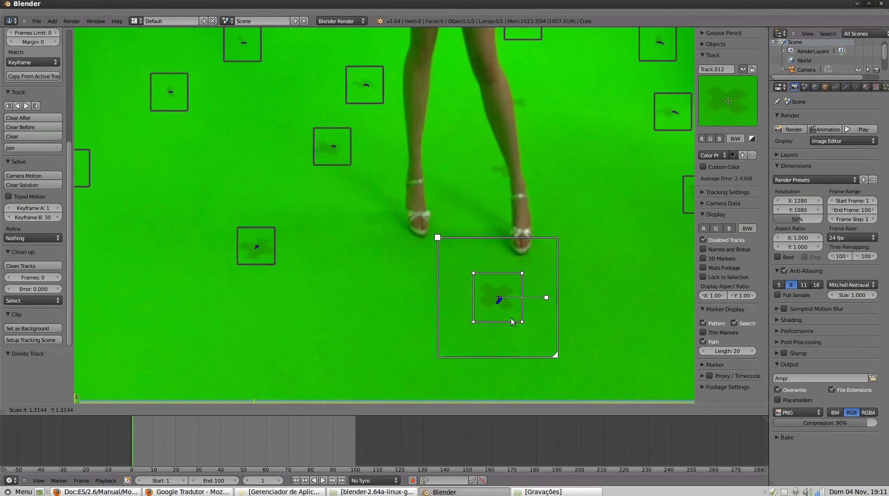
left_click(511, 322)
scroll(350, 172, "down", 4)
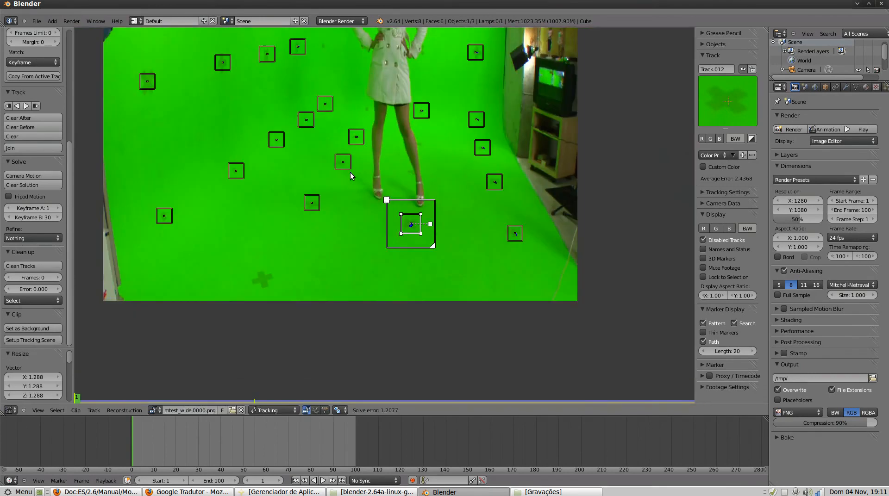
Scale the marker on the small cross in the middle of the green backdrop by about 1.07 and deselect it.
right_click(304, 130)
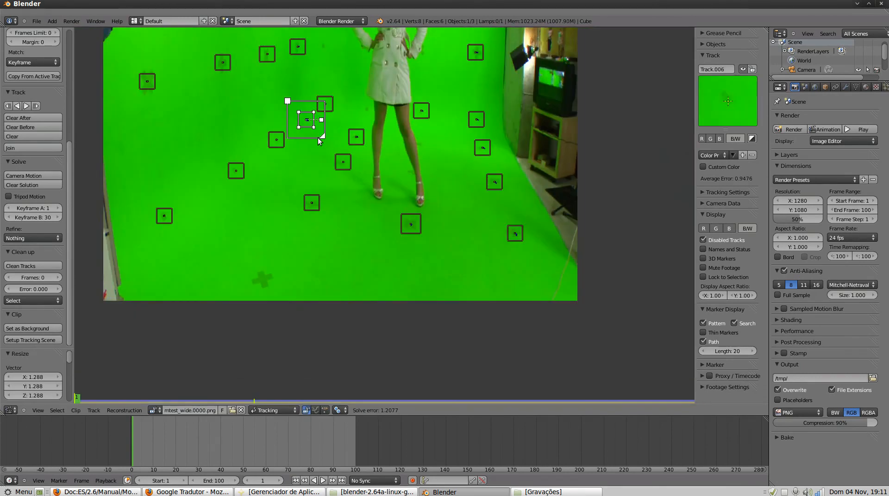
key("s")
left_click(323, 143)
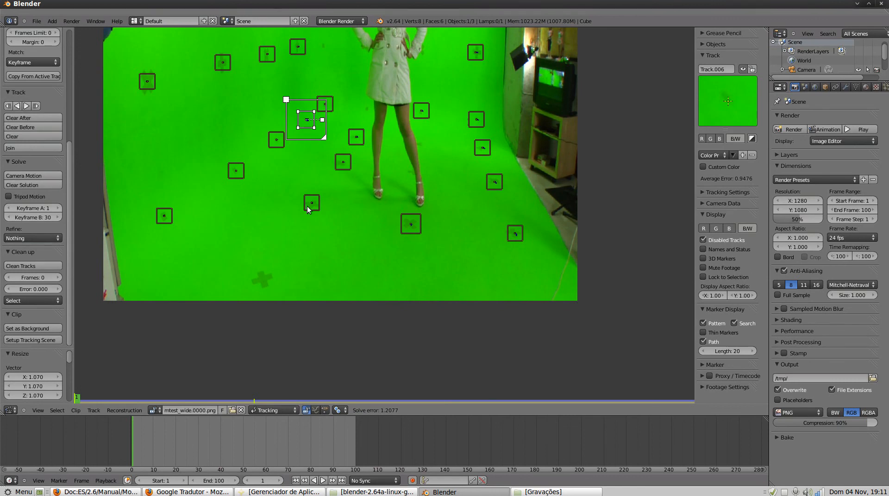
key("a")
Select all the tracking markers, clear the existing camera solution and solve the camera motion again.
scroll(436, 82, "down", 3)
middle_click_drag(438, 93, 433, 200)
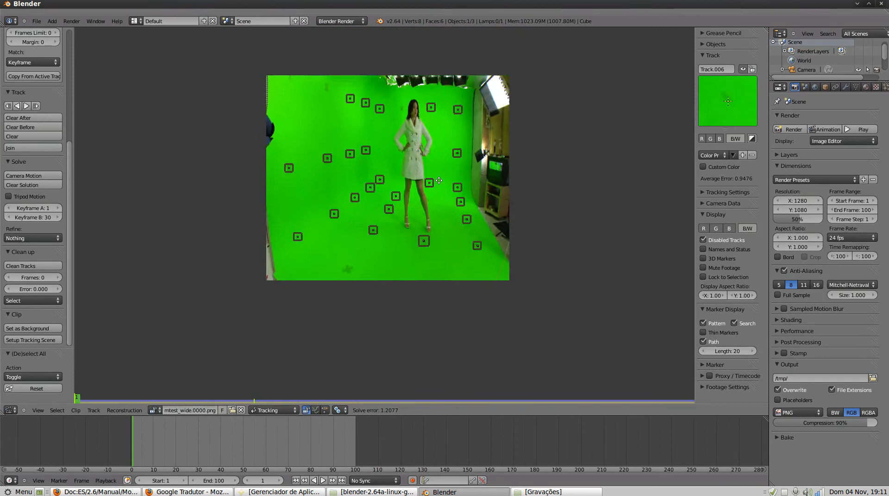
scroll(434, 200, "down", 1)
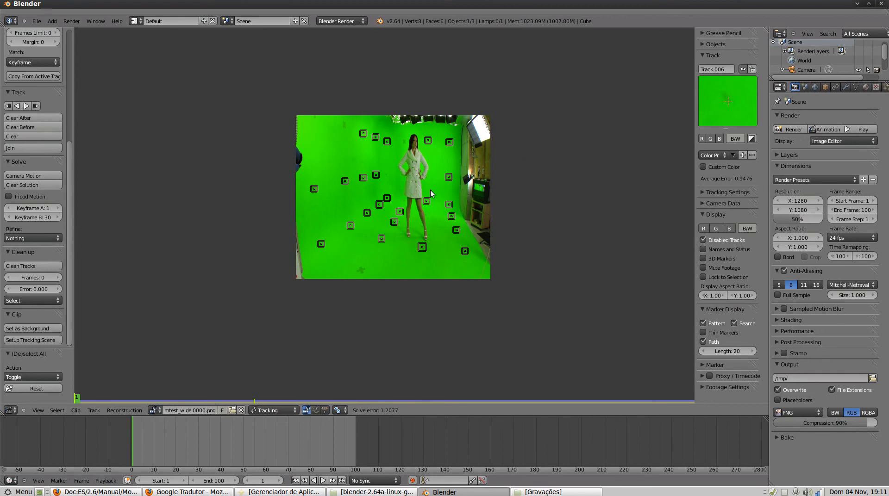
key("a")
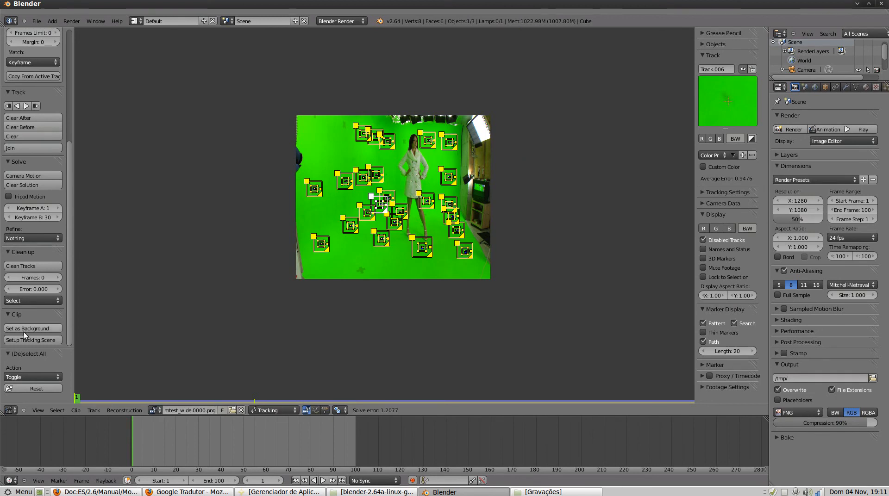
left_click(38, 185)
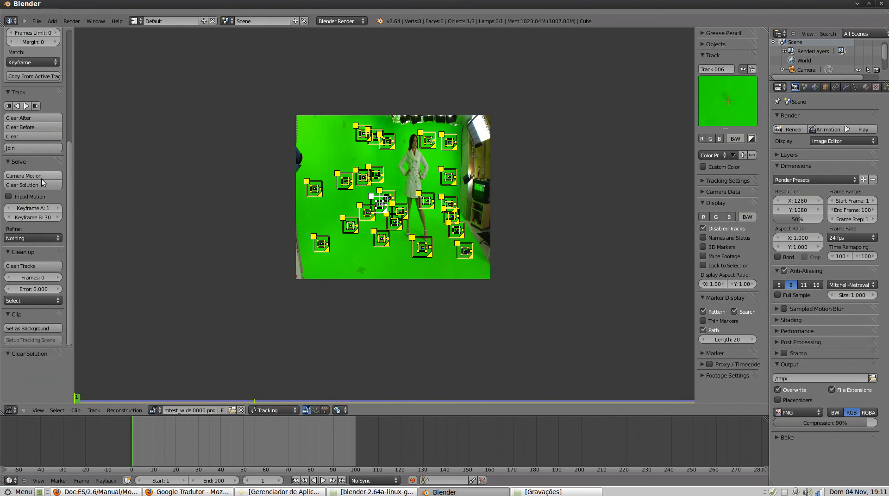
left_click(40, 178)
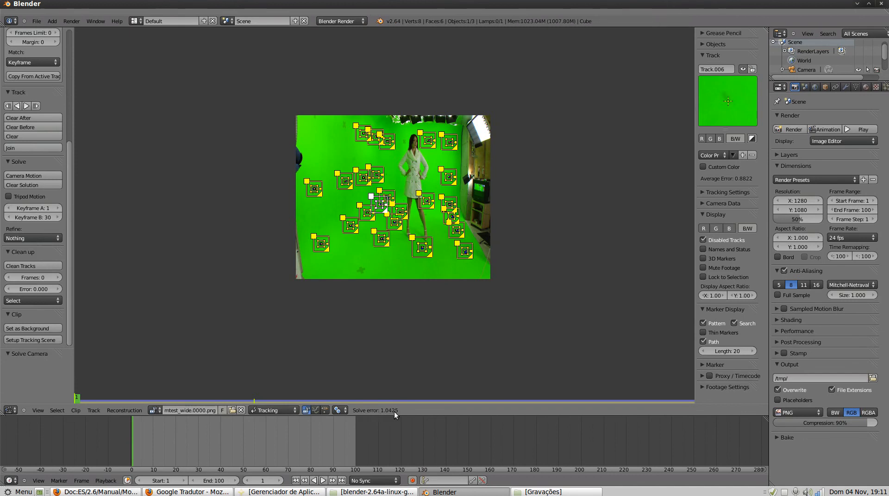
Expand the clip's camera data and widen its area so the focal length, sensor and lens distortion labels are fully readable.
scroll(485, 179, "up", 3)
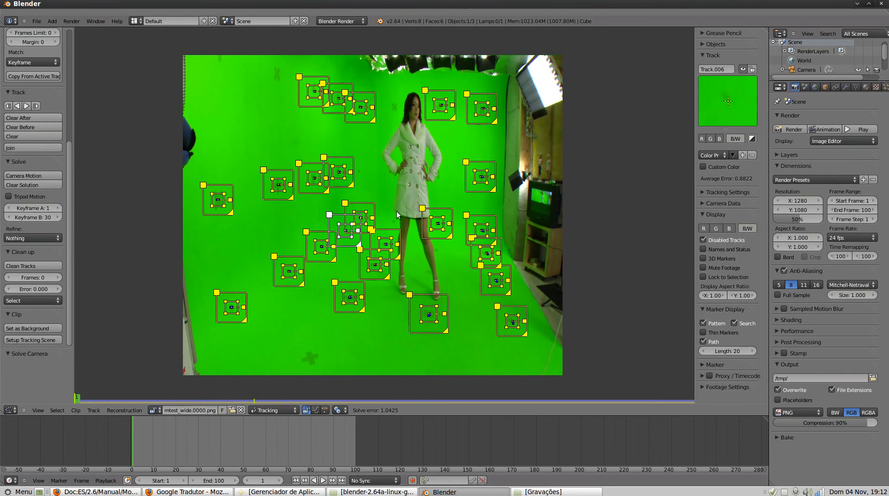
left_click(712, 157)
left_click(704, 204)
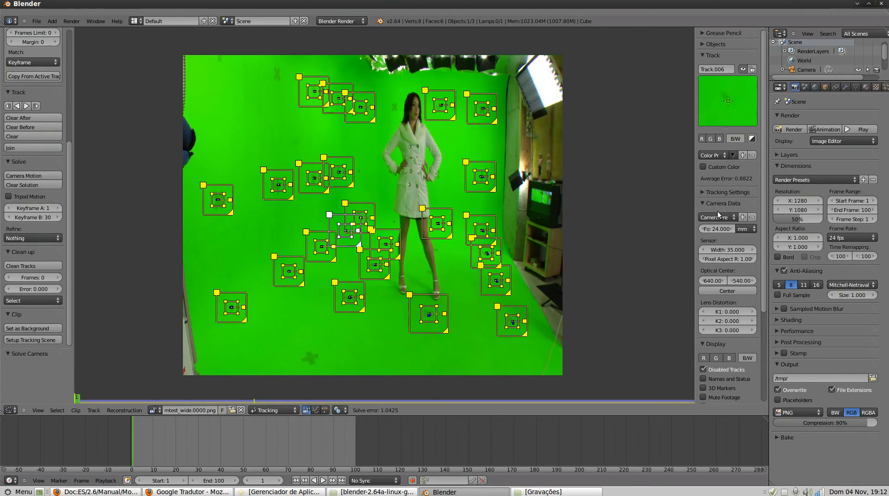
left_click(719, 218)
left_click_drag(696, 241, 632, 242)
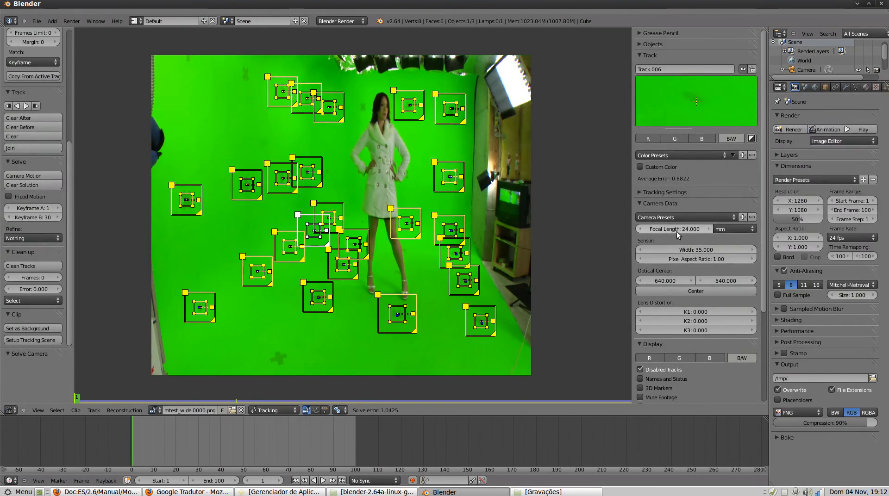
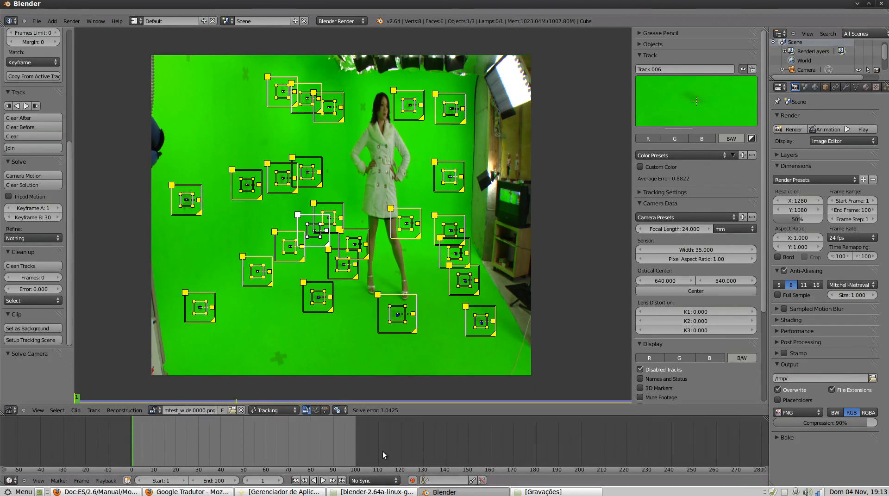
Try a camera focal length of 26 mm with a fresh camera motion solve, and undo it.
left_click(682, 228)
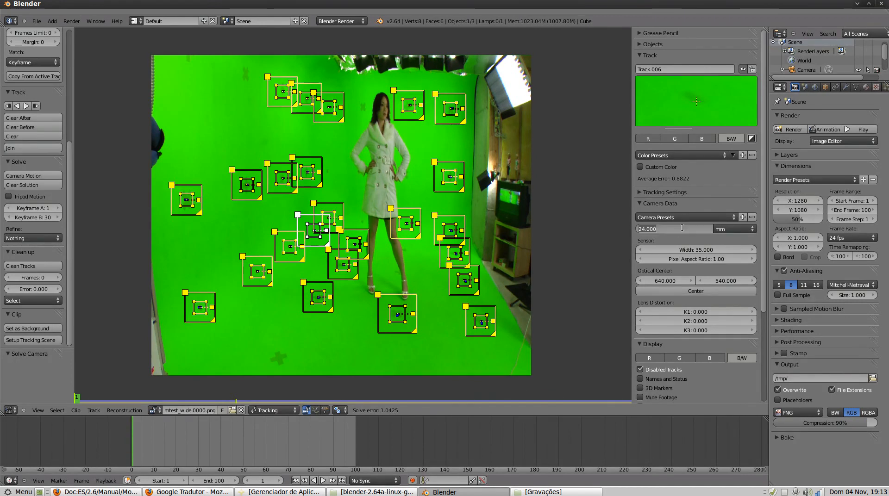
type("16")
key("Return")
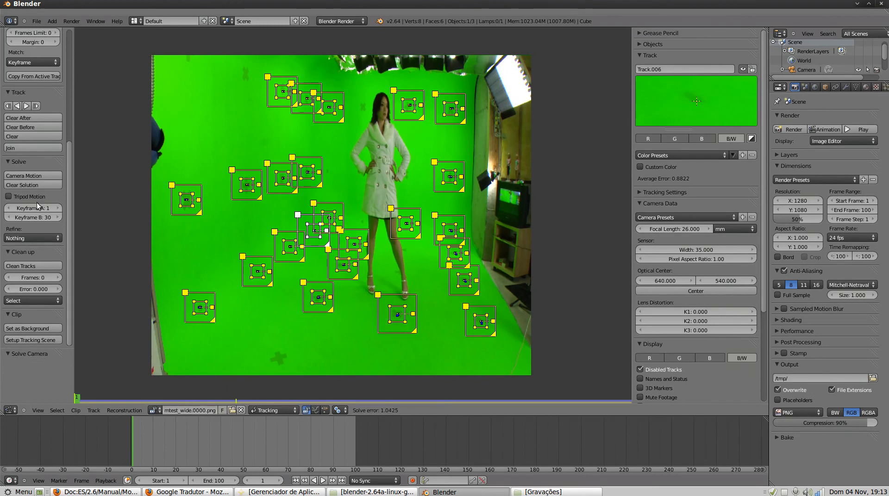
left_click(37, 186)
left_click(43, 175)
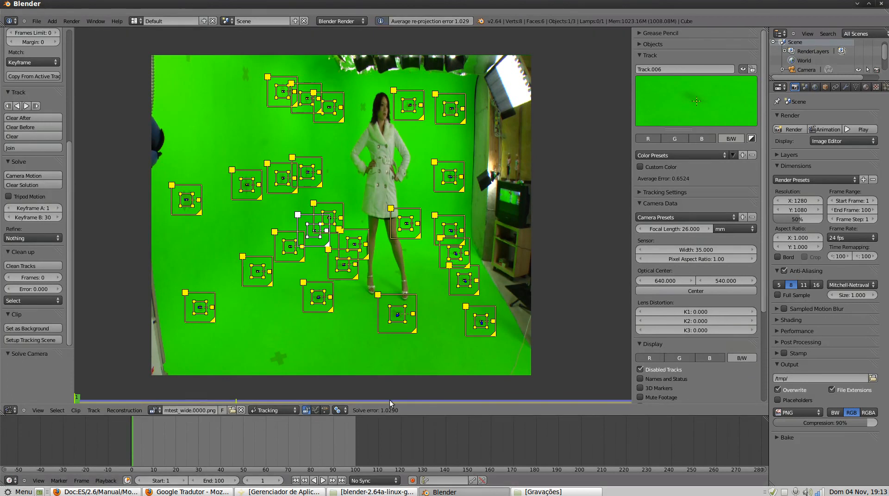
key("ctrl+z")
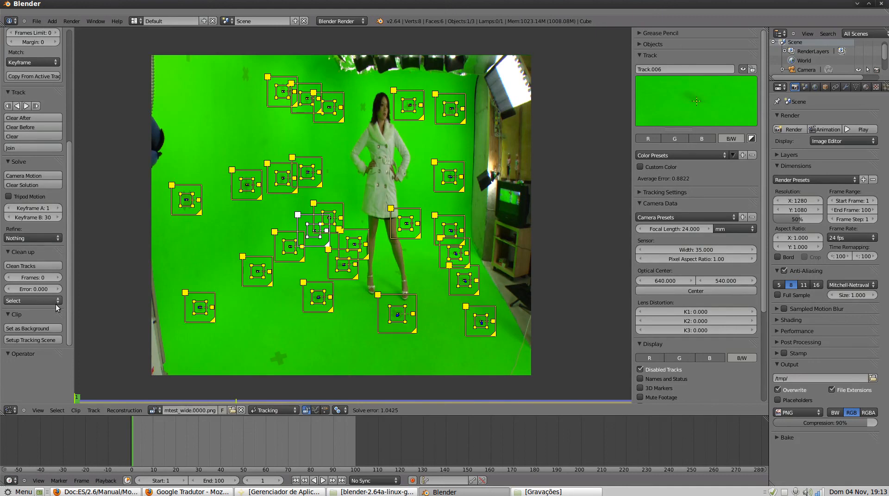
Set the solver to refine Focal length, K1, K2, clear the solution and solve the camera motion again.
left_click(22, 239)
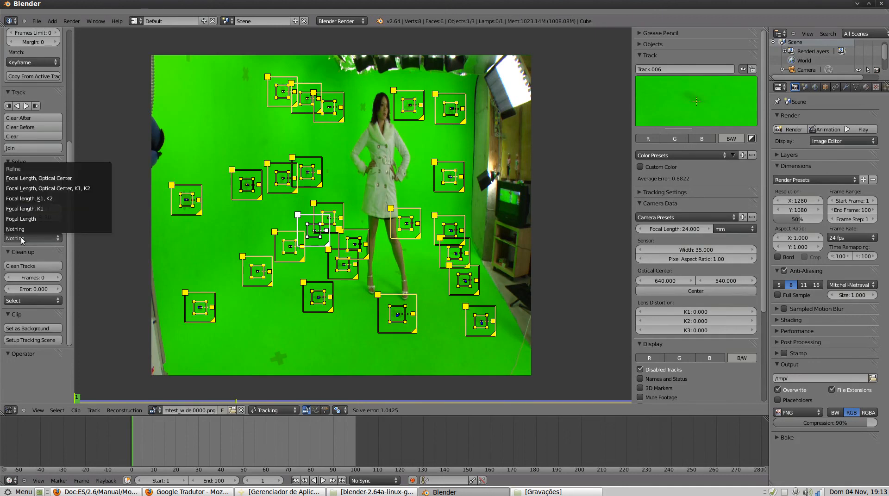
left_click(49, 200)
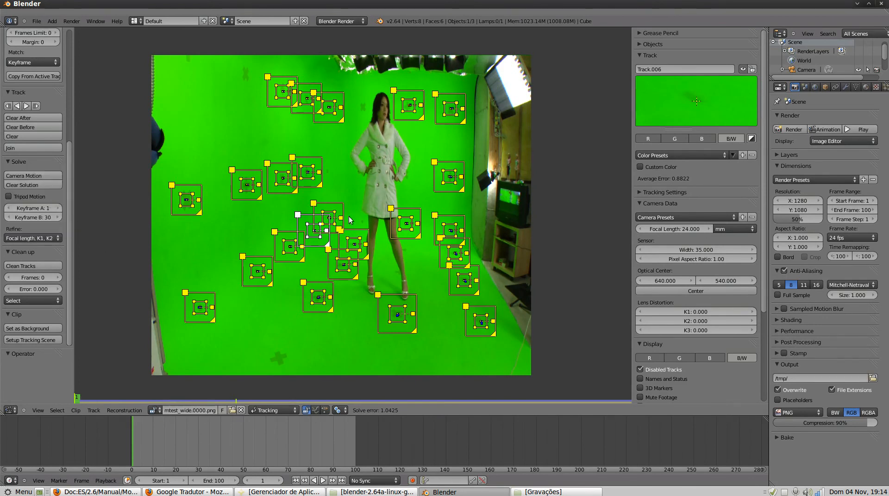
left_click(41, 186)
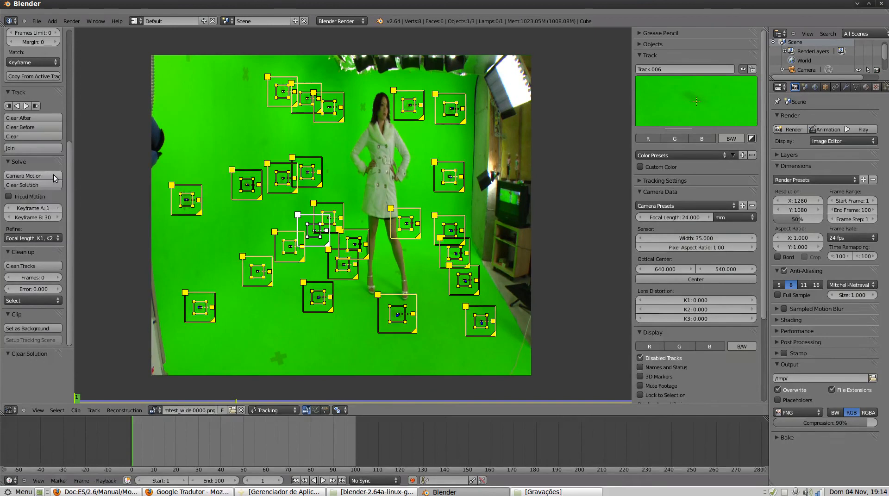
left_click(54, 174)
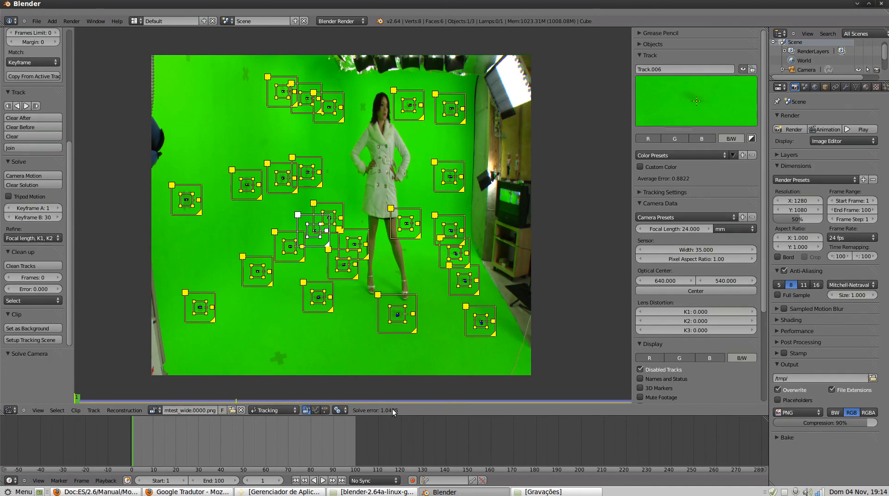
Examine the average error of individual floor and wall markers on both sides of the woman.
key("a")
right_click(317, 301)
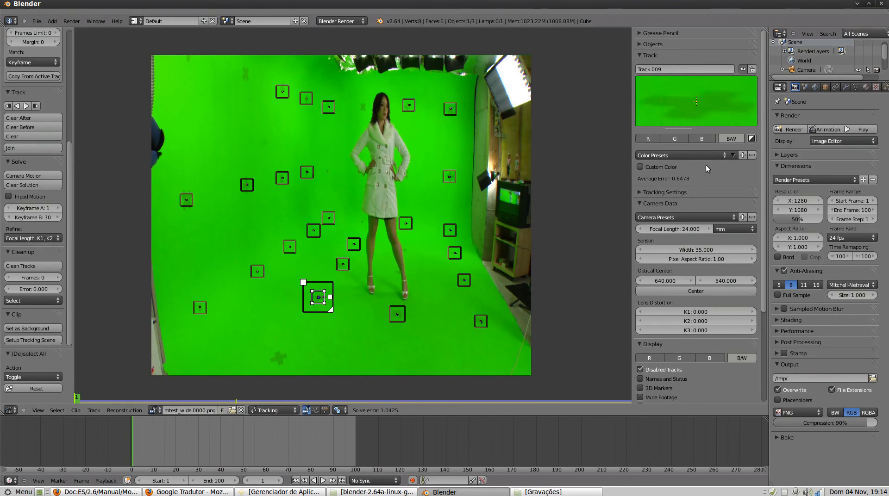
right_click(397, 314)
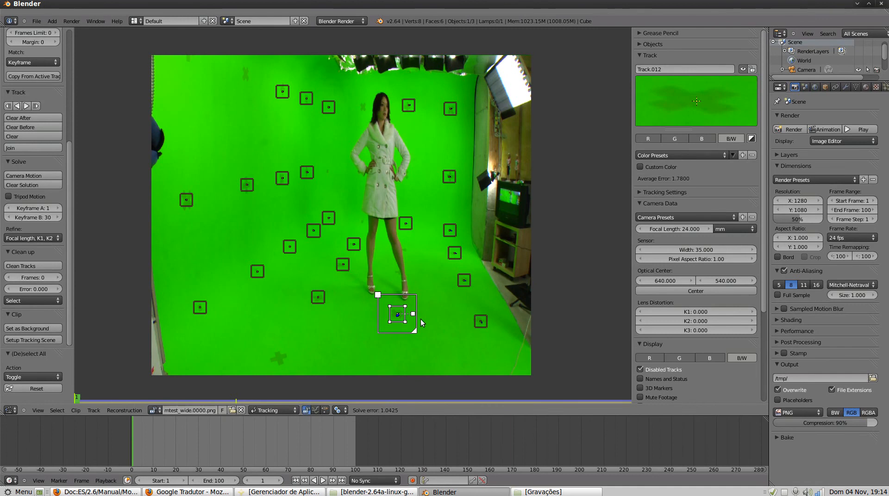
right_click(470, 322)
right_click(465, 281)
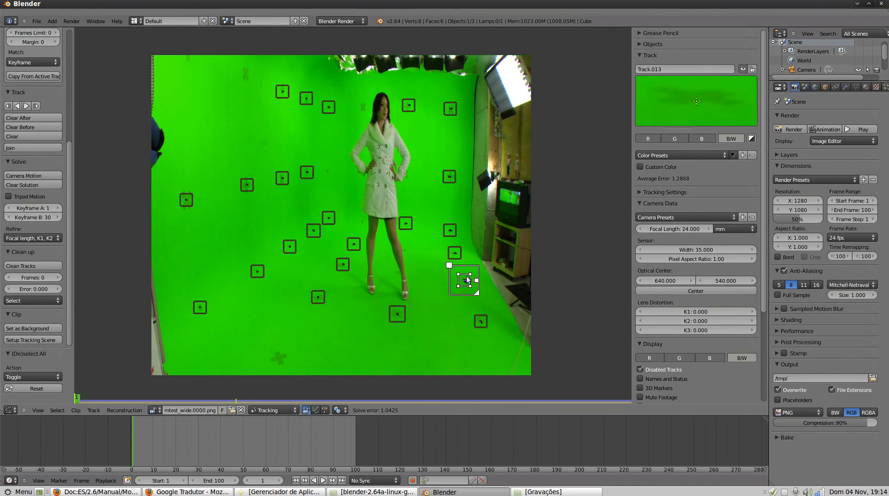
right_click(451, 230)
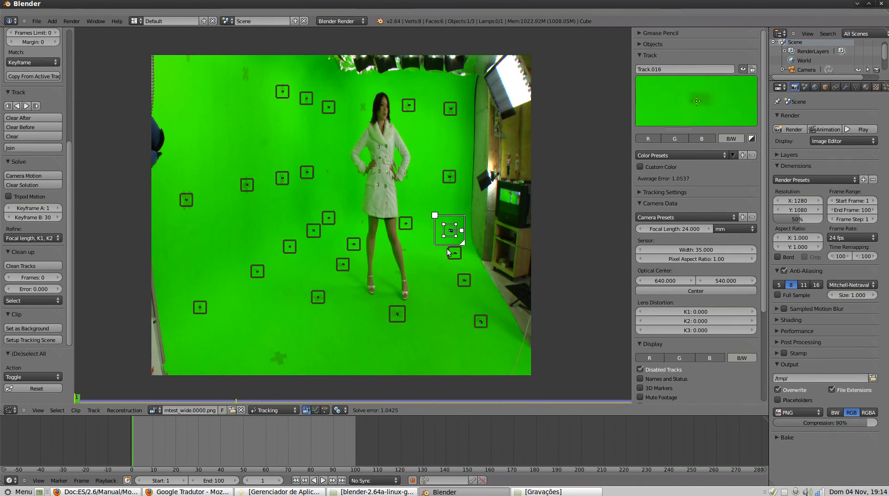
right_click(190, 204)
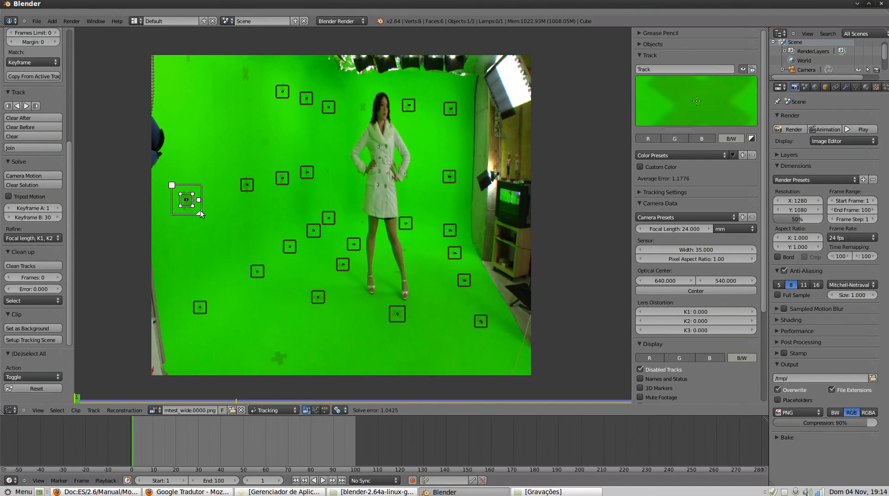
right_click(254, 200)
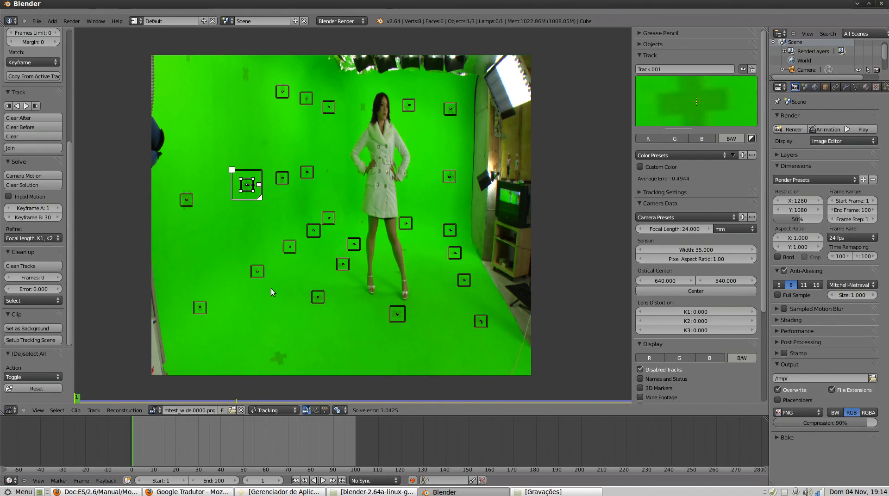
right_click(259, 287)
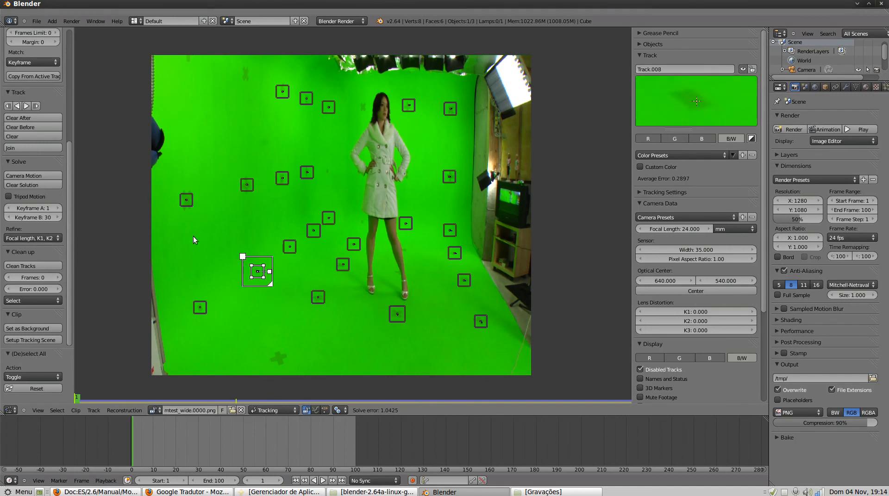
Delete the track on the leftmost cross of the green wall.
right_click(192, 213)
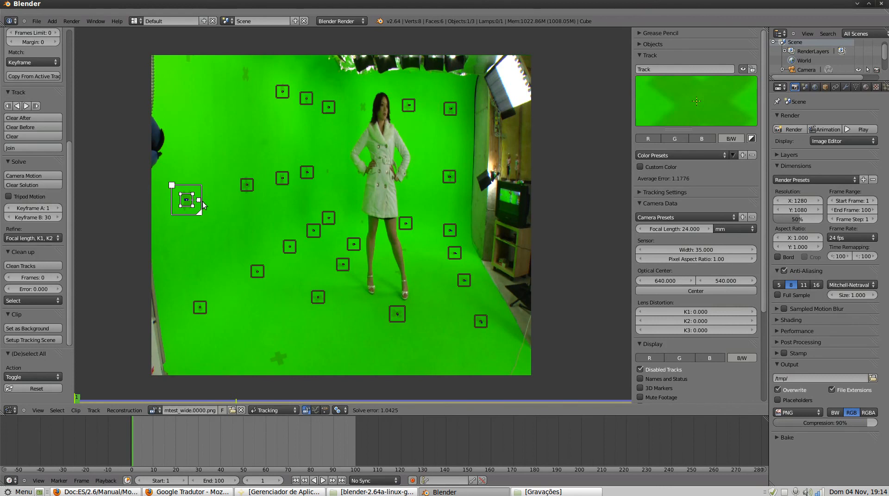
key("x")
left_click(202, 204)
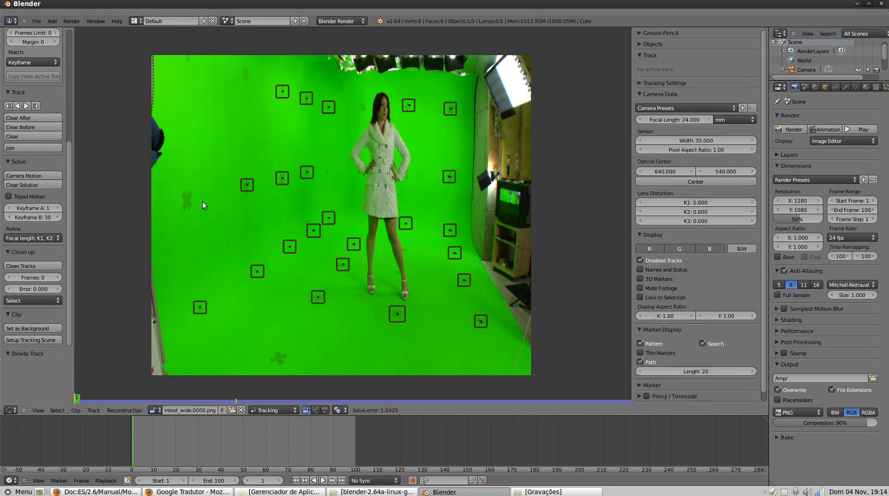
Check the average error of a few more markers and delete the track on the floor just in front of the woman's feet.
right_click(308, 172)
right_click(291, 247)
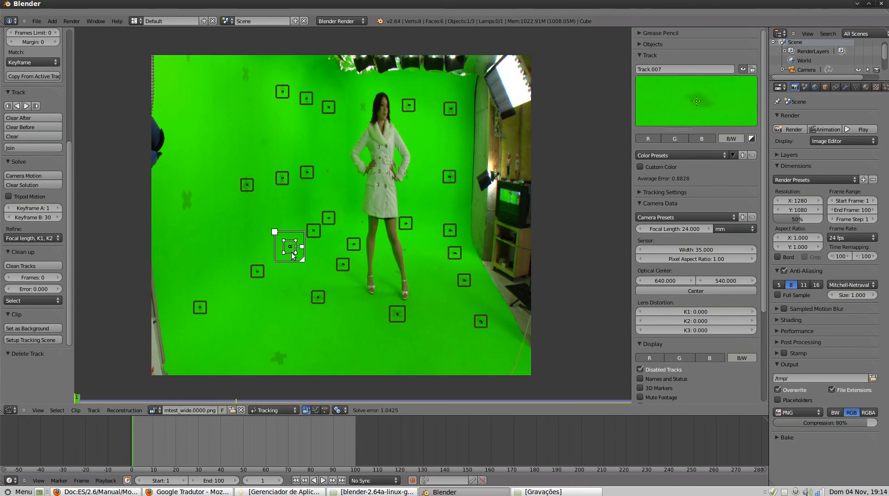
right_click(314, 299)
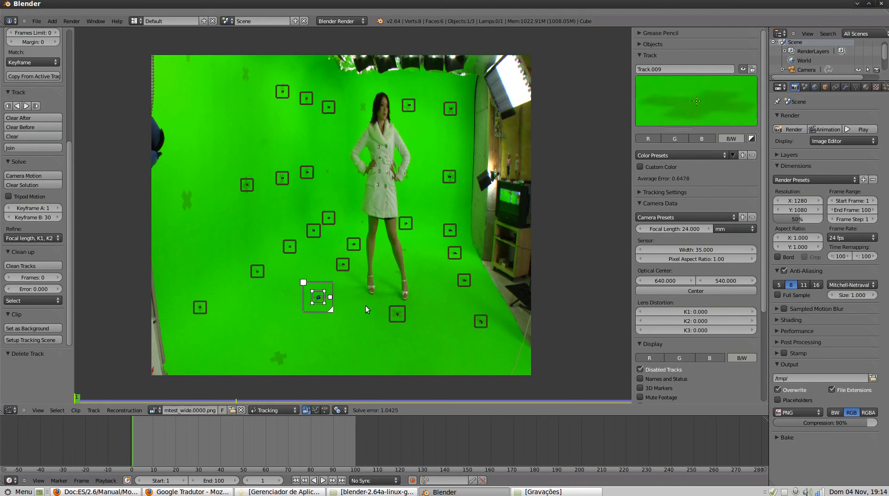
right_click(398, 316)
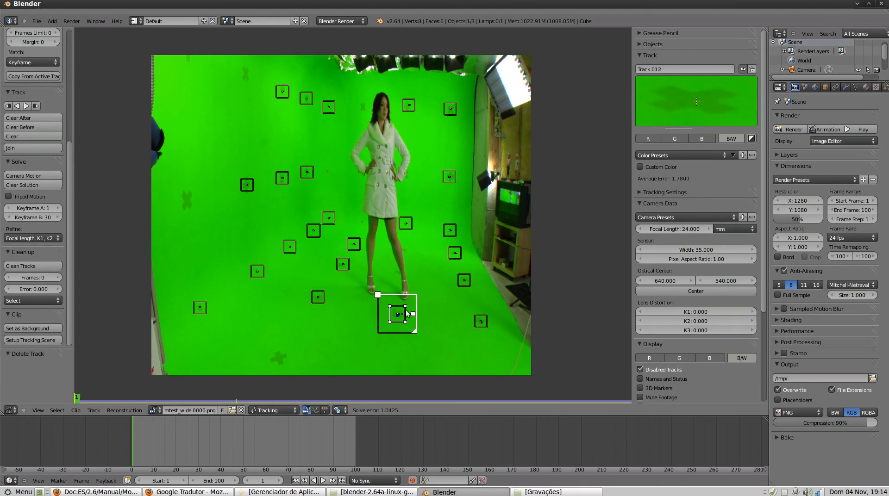
key("x")
left_click(406, 313)
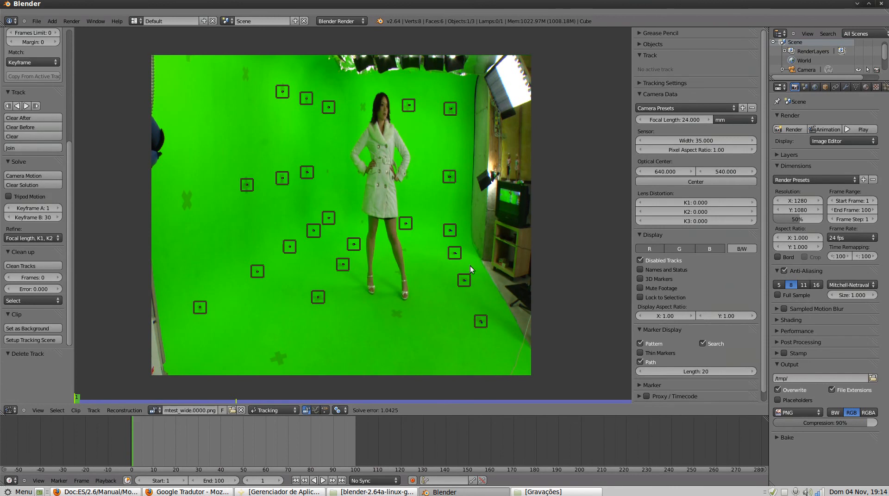
Examine the average error of the remaining markers beside the woman, on the floor and on the green wall.
right_click(456, 258)
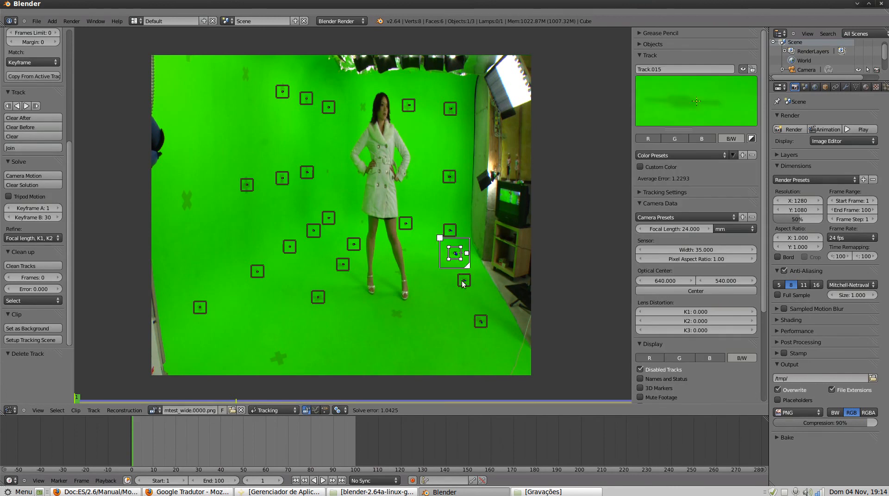
right_click(463, 284)
right_click(475, 312)
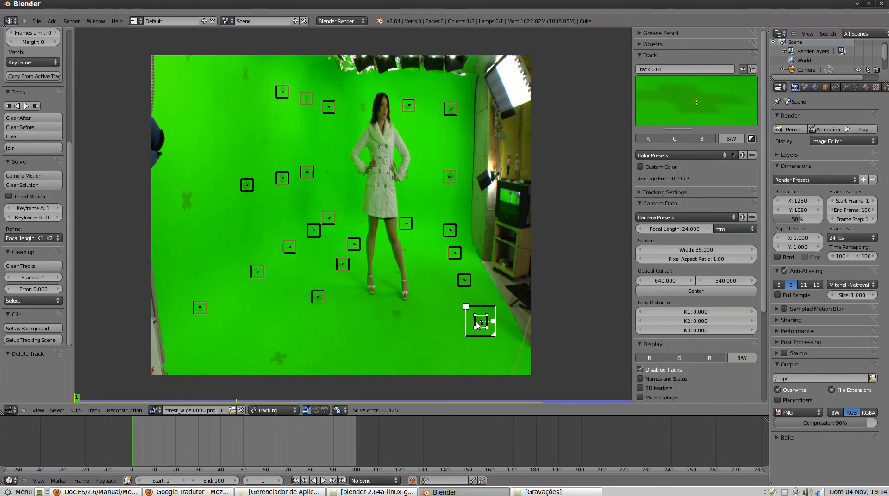
right_click(438, 174)
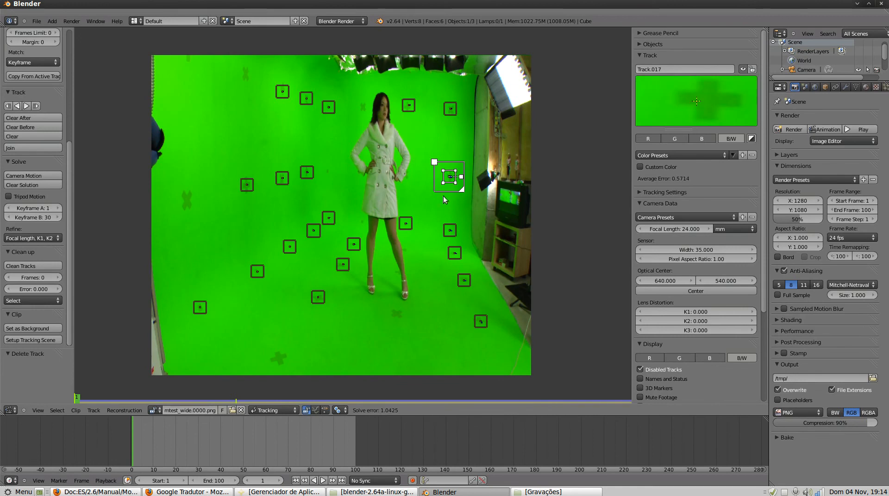
right_click(464, 255)
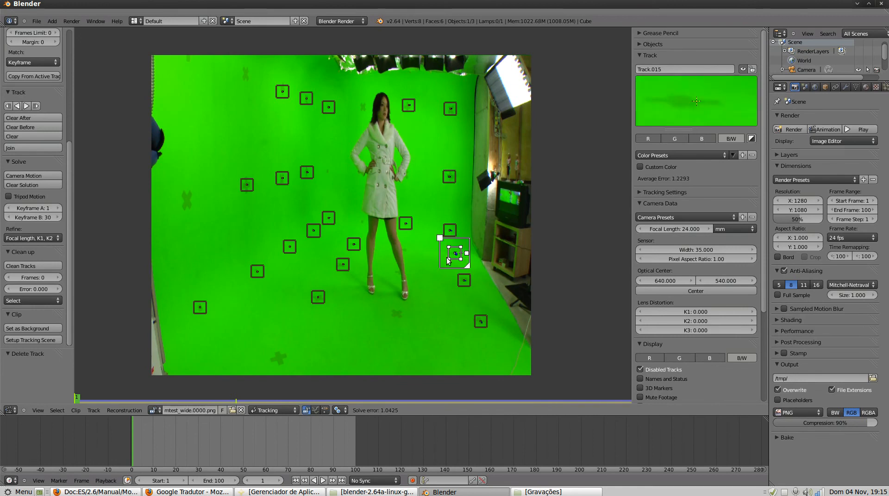
right_click(410, 227)
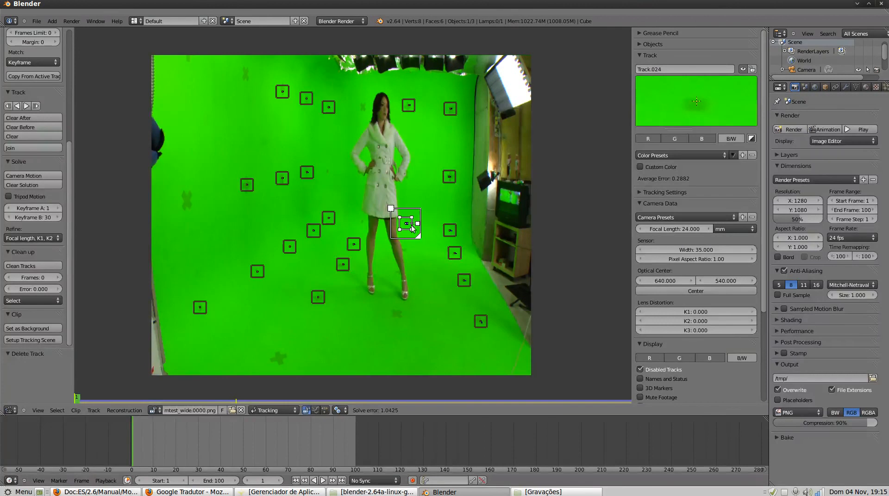
right_click(451, 281)
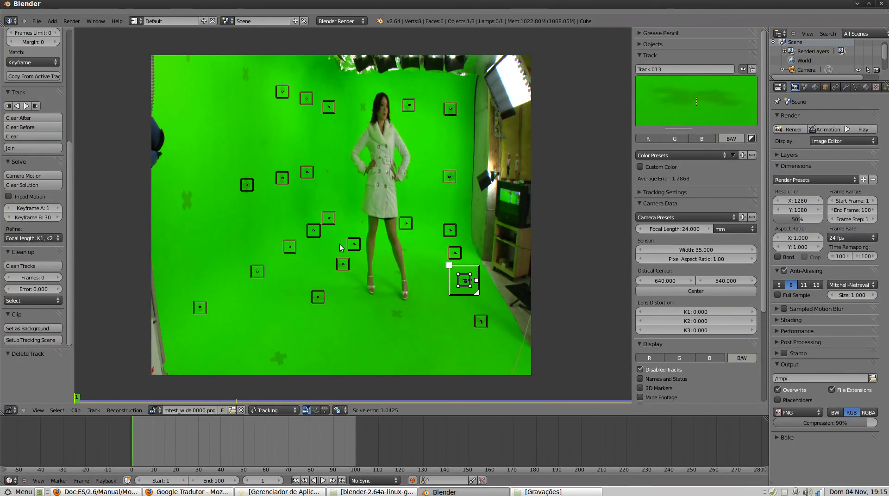
right_click(316, 232)
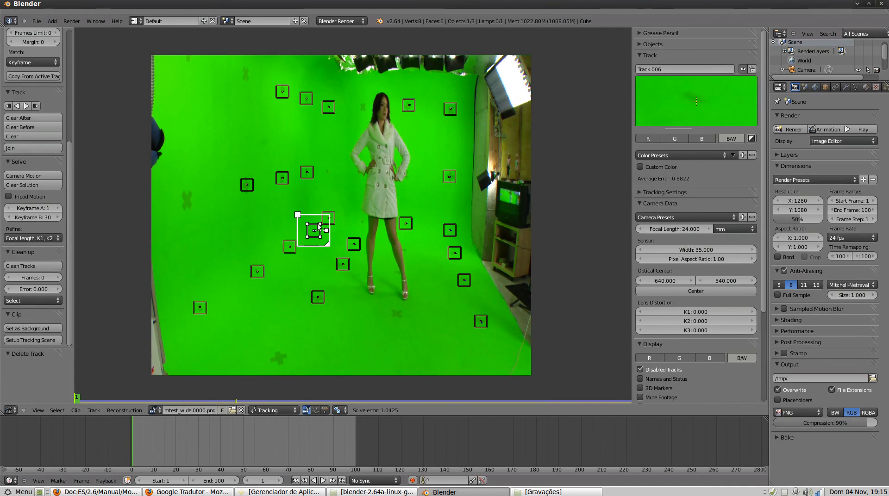
right_click(307, 111)
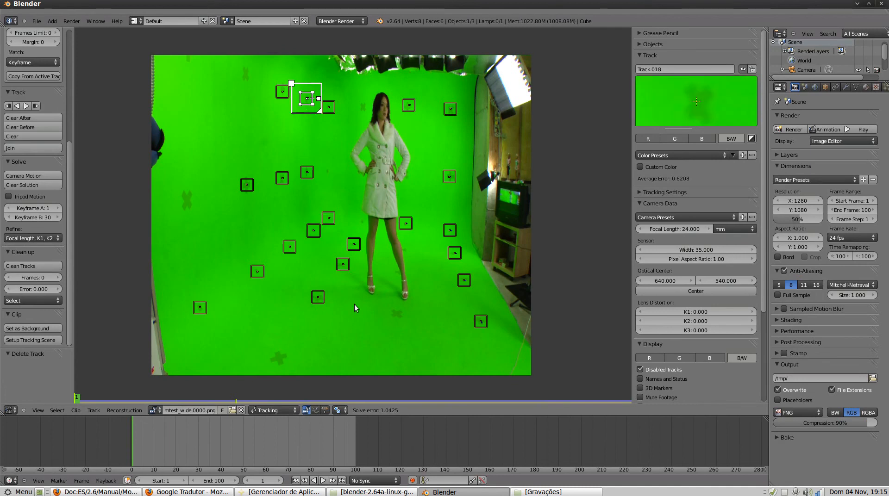
Select all markers, clear the existing solution and solve the camera motion again.
key("a")
key("a")
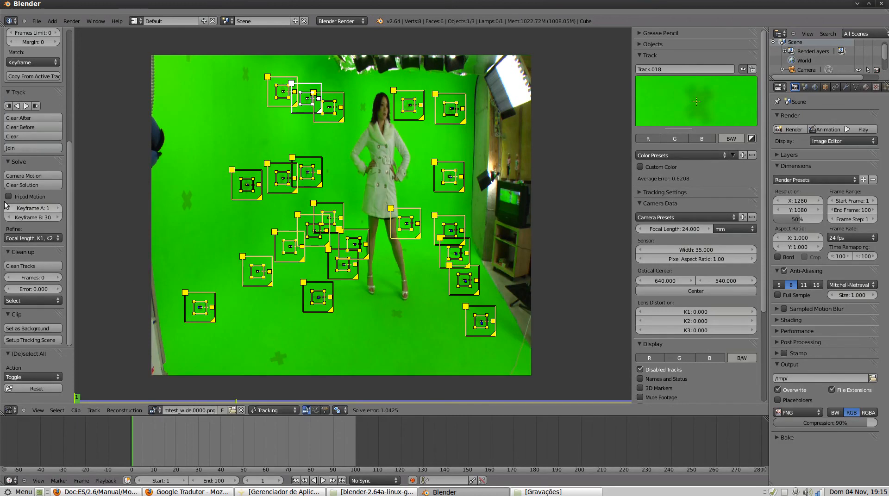
left_click(21, 184)
left_click(26, 177)
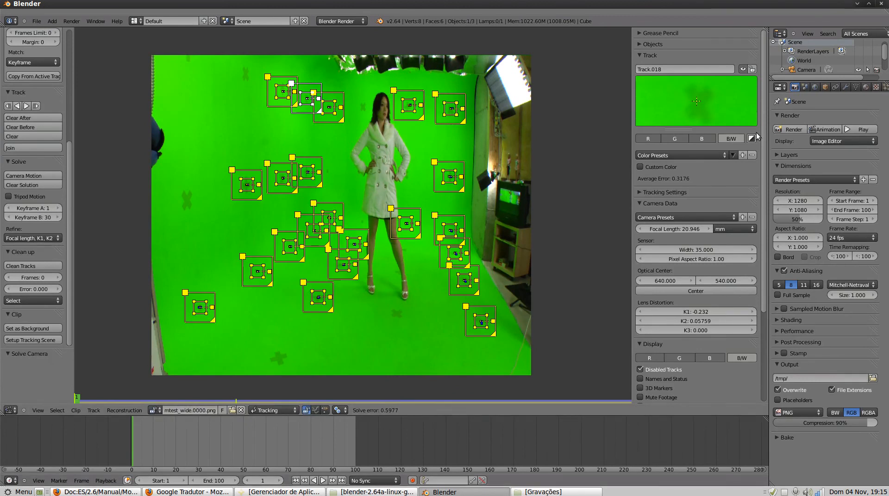
Split the clip editor vertically, turn the new area into a 3D View and hide its tool shelf.
left_click_drag(765, 29, 461, 55)
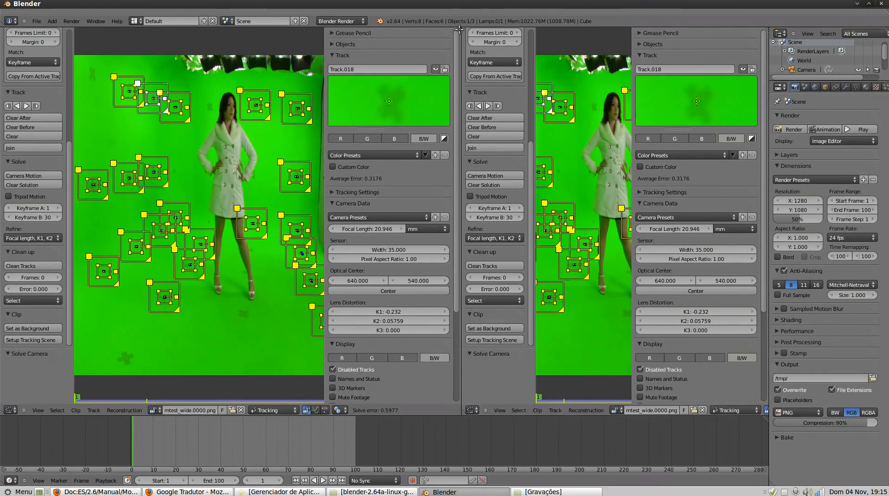
left_click(474, 410)
left_click(485, 402)
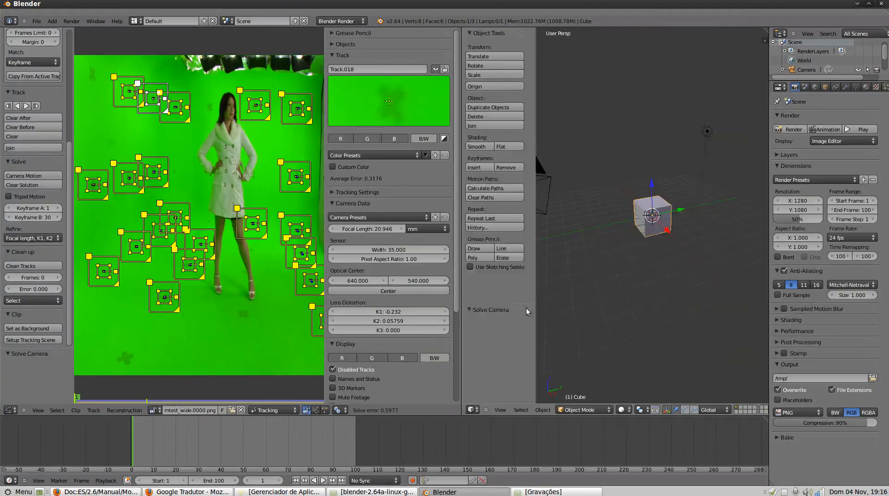
key("t")
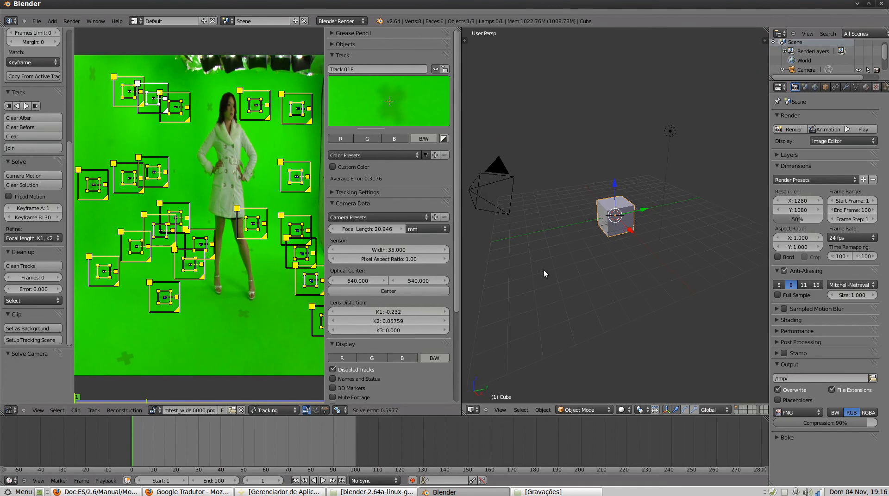
Switch the 3D View to front orthographic and align the active camera to that view.
key("KP_1")
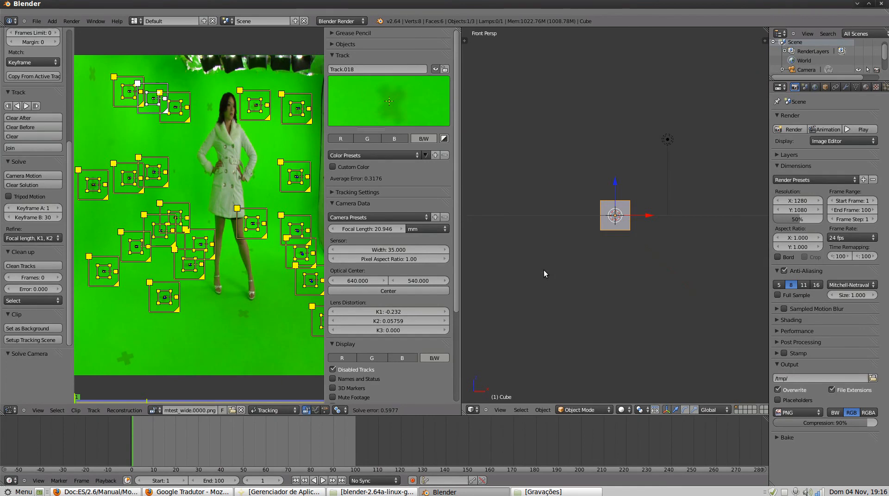
key("KP_5")
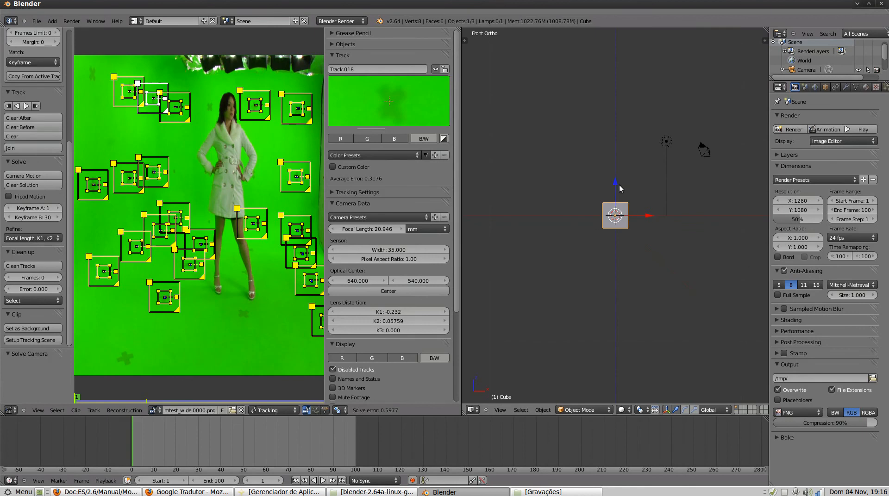
scroll(620, 214, "up", 4)
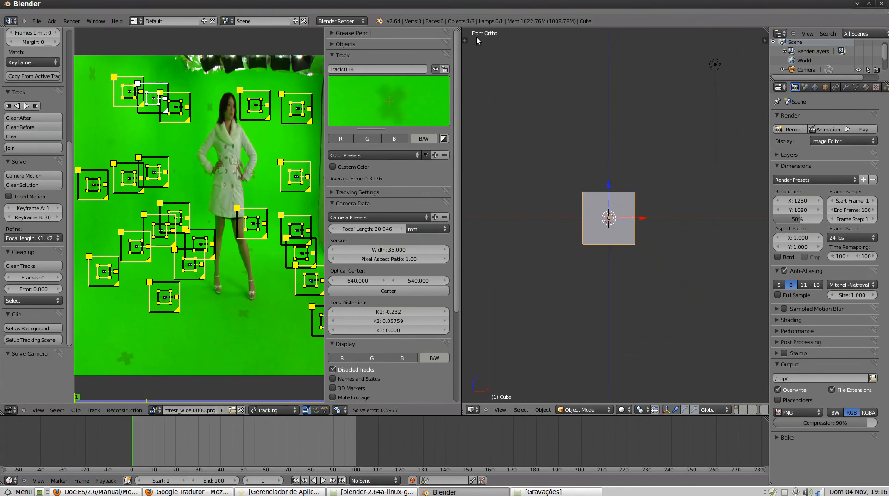
scroll(581, 251, "down", 5)
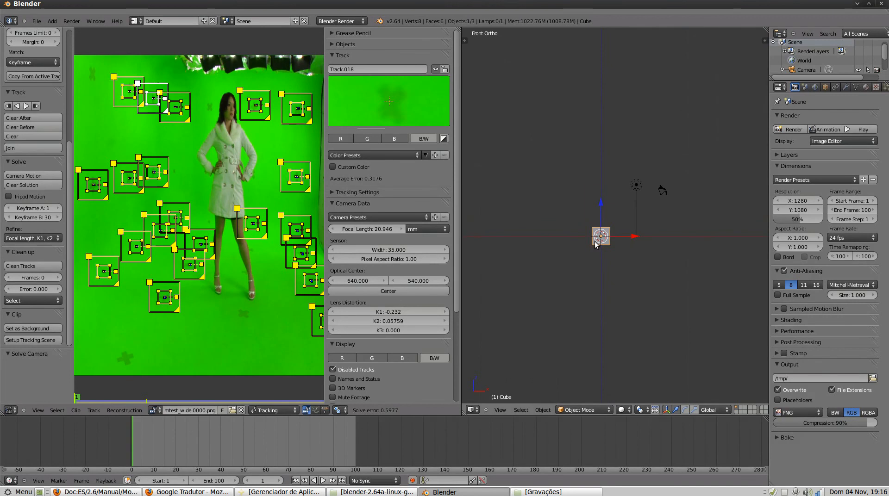
key("ctrl+alt+KP_0")
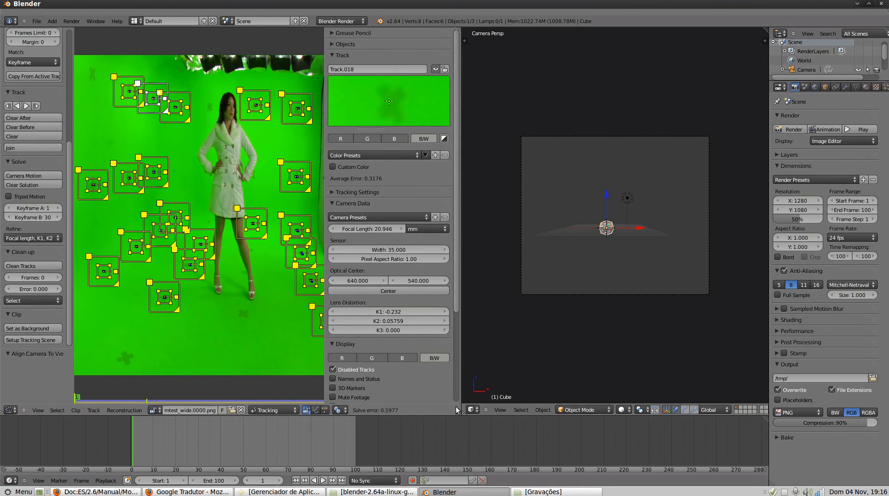
left_click(501, 410)
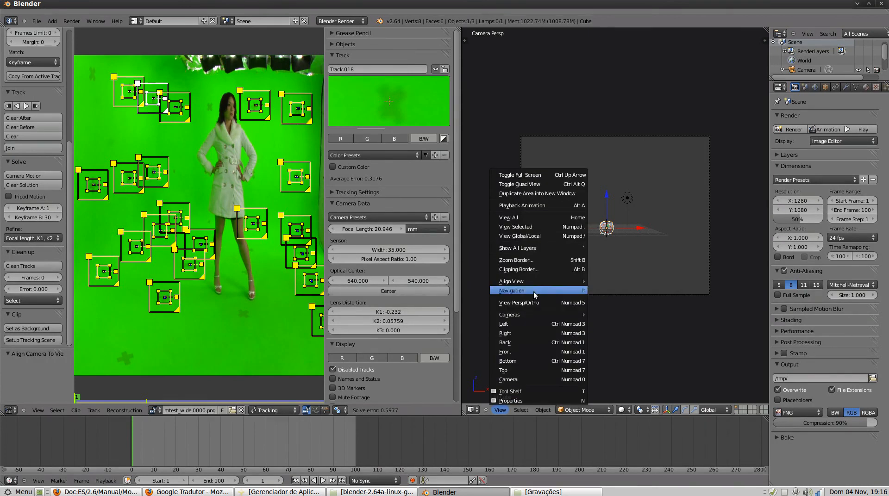
mouse_move(537, 280)
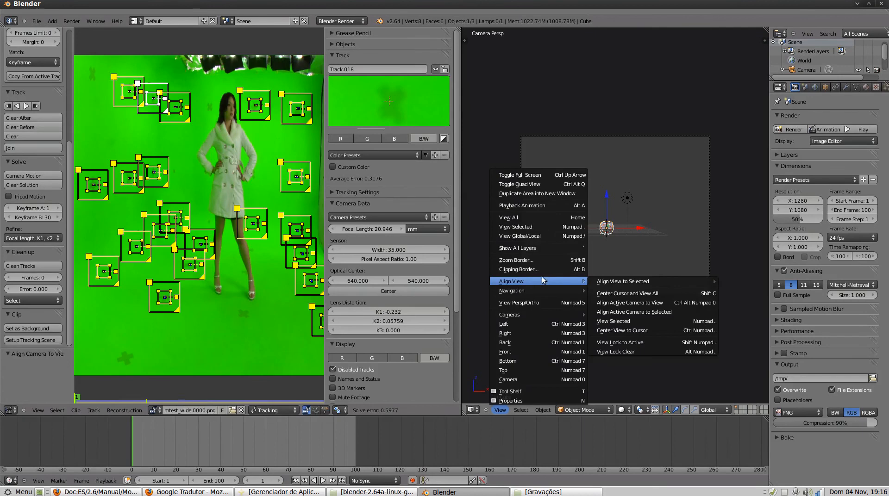
left_click(659, 302)
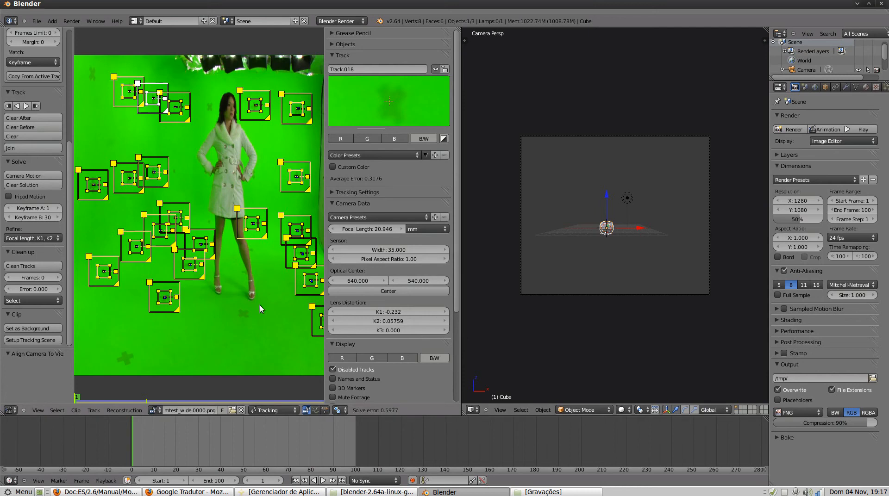
Start saving the project and name the file "tracking tutorial Blendernitidus".
key("ctrl+s")
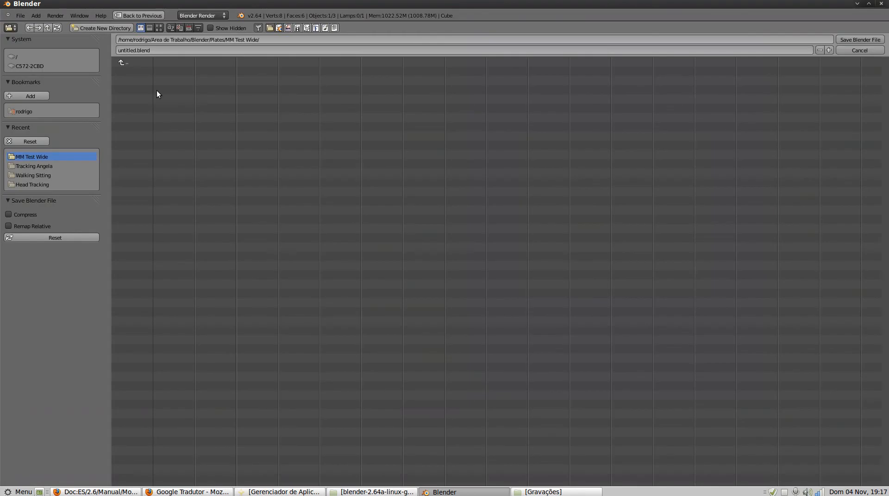
left_click(130, 50)
type("tra")
type("cking")
type(" tu")
type("tor")
type("ial")
type(" Blende")
type("rm")
type("itidus")
Save the file in the Blender folder inside Área de Trabalho.
left_click(26, 112)
left_click(26, 111)
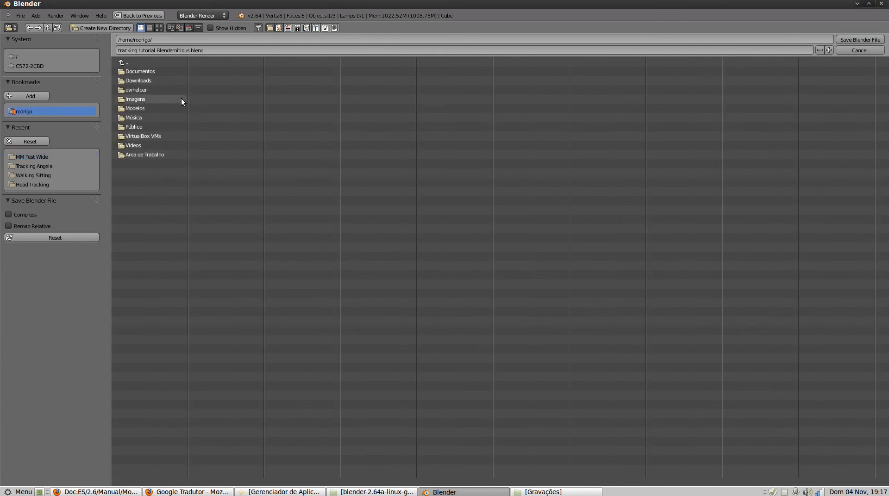
left_click(142, 155)
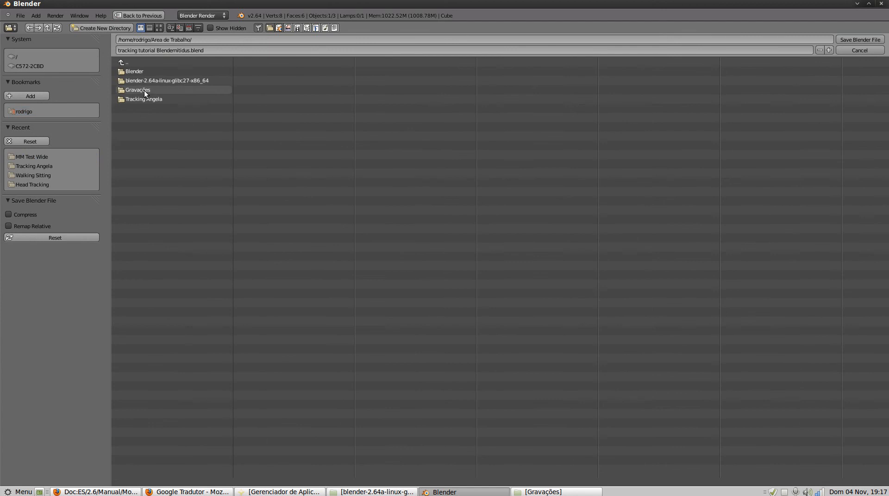
left_click(145, 71)
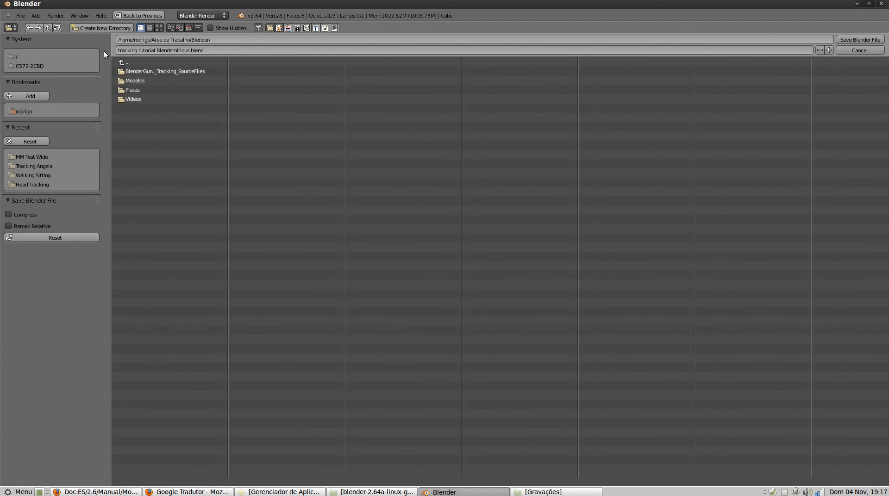
left_click(868, 40)
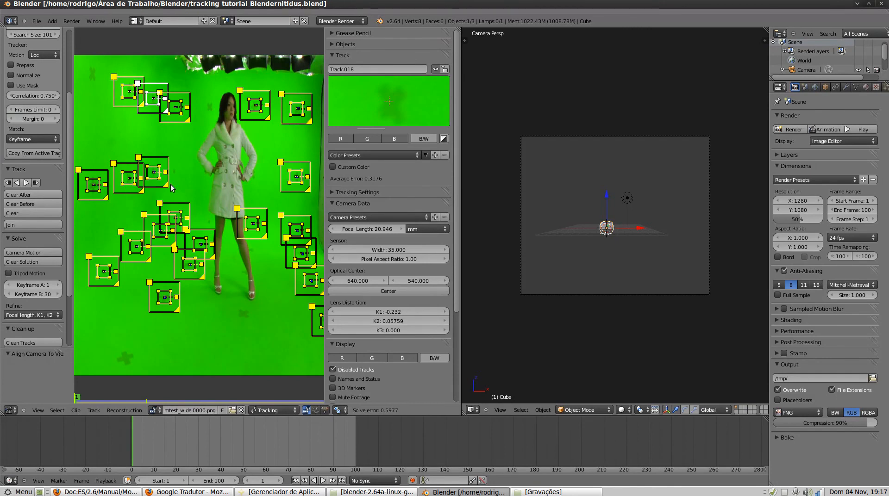
Set the tracked clip as the background of the 3D View's camera view.
scroll(66, 229, "down", 4)
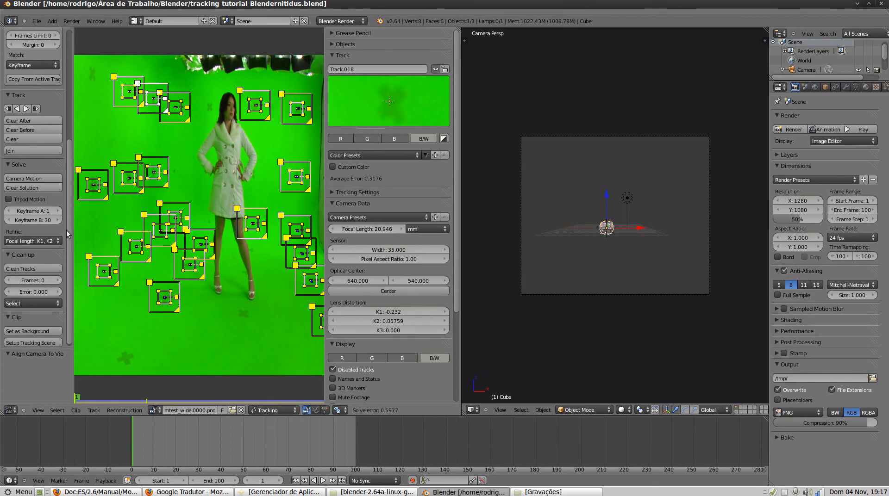
scroll(66, 229, "down", 1)
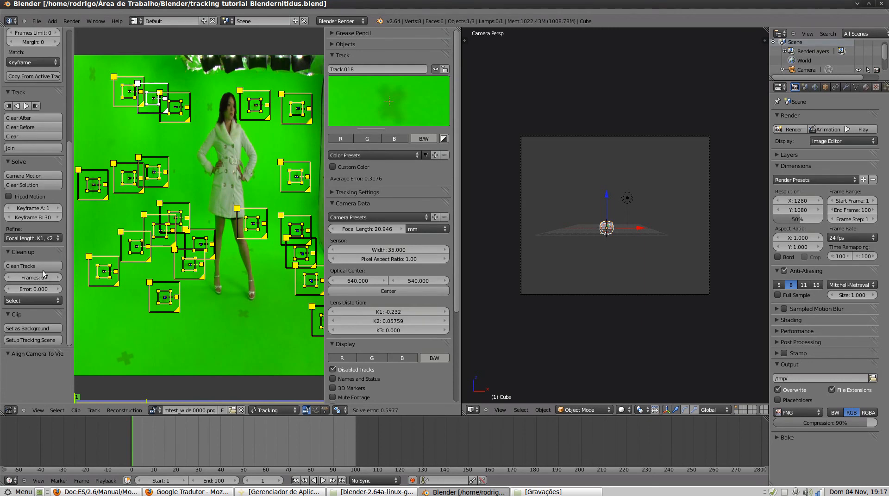
left_click(27, 329)
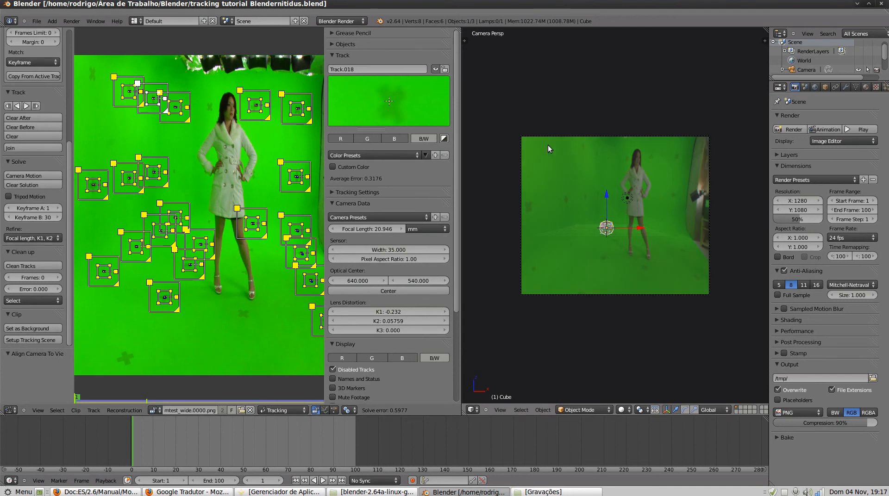
scroll(651, 200, "up", 4)
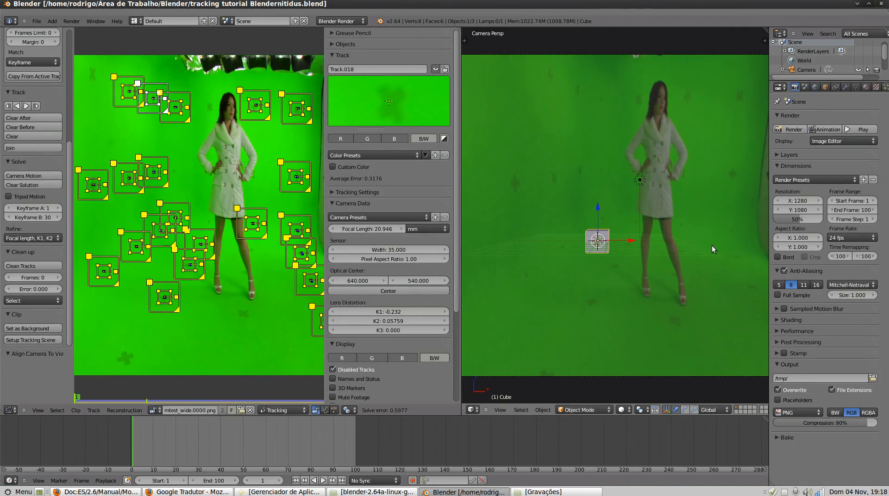
scroll(711, 246, "down", 3)
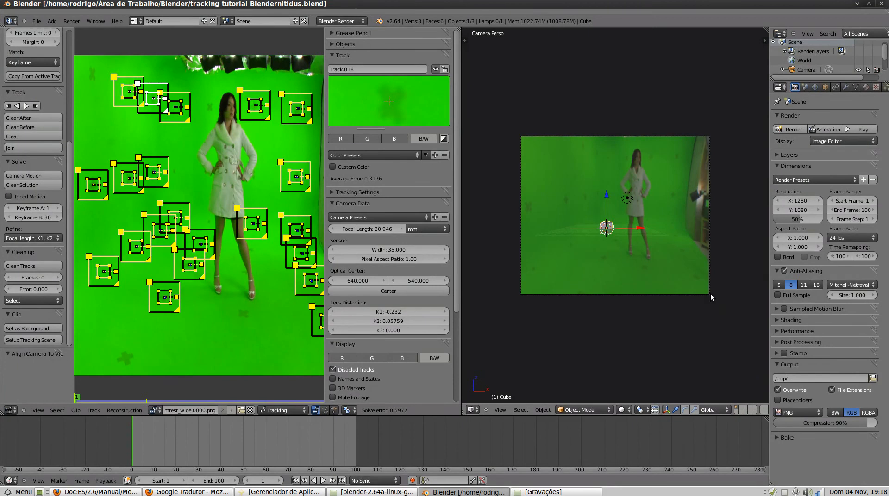
Expand the 3D View's background image settings and raise the movie clip's opacity to 1.000.
key("n")
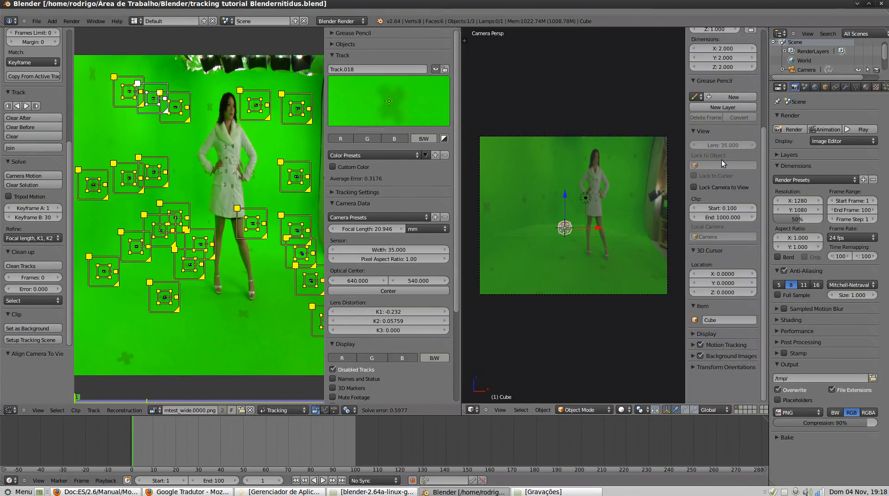
left_click(693, 356)
scroll(718, 346, "down", 4)
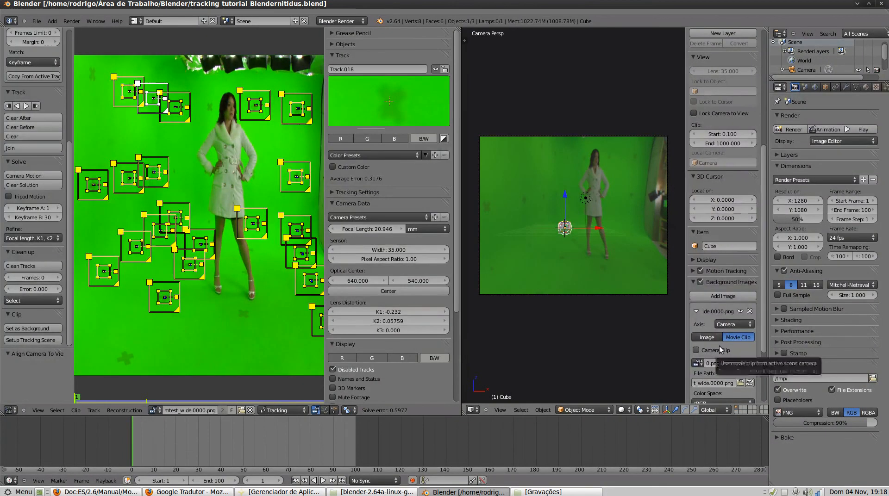
scroll(718, 346, "down", 5)
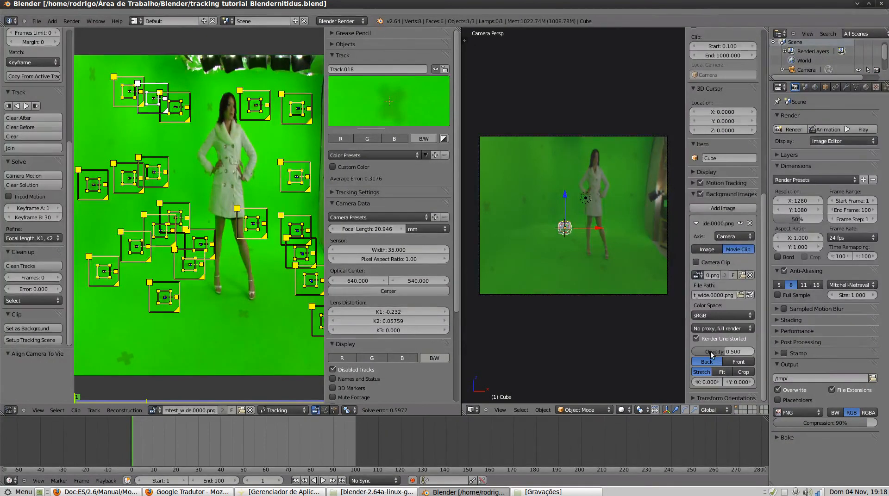
left_click_drag(717, 352, 764, 354)
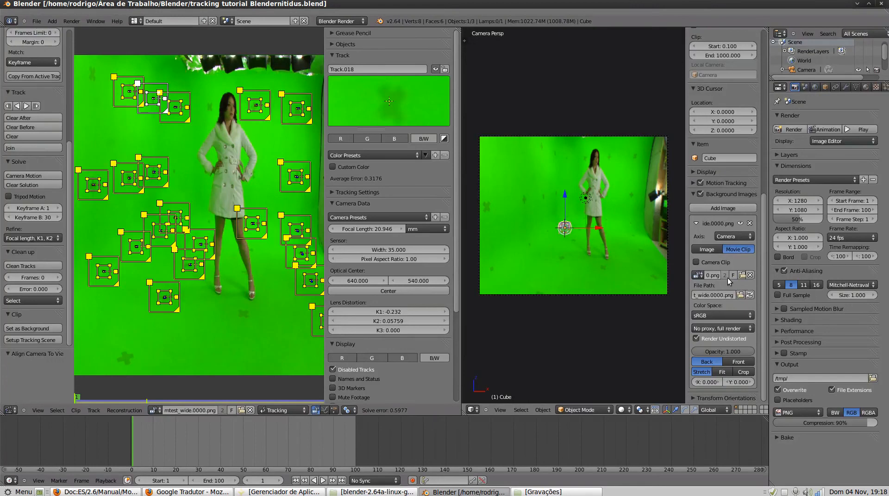
Hide the 3D View's properties sidebar and generate the tracking scene from the solved clip.
key("n")
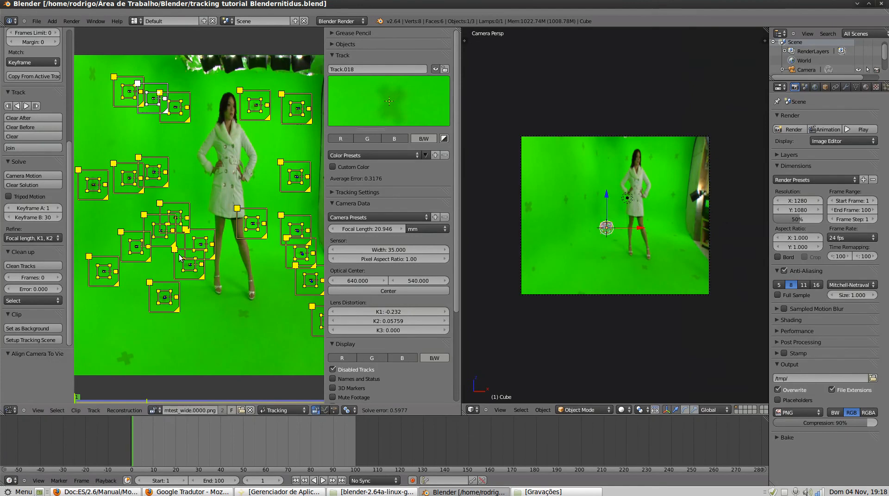
left_click(38, 339)
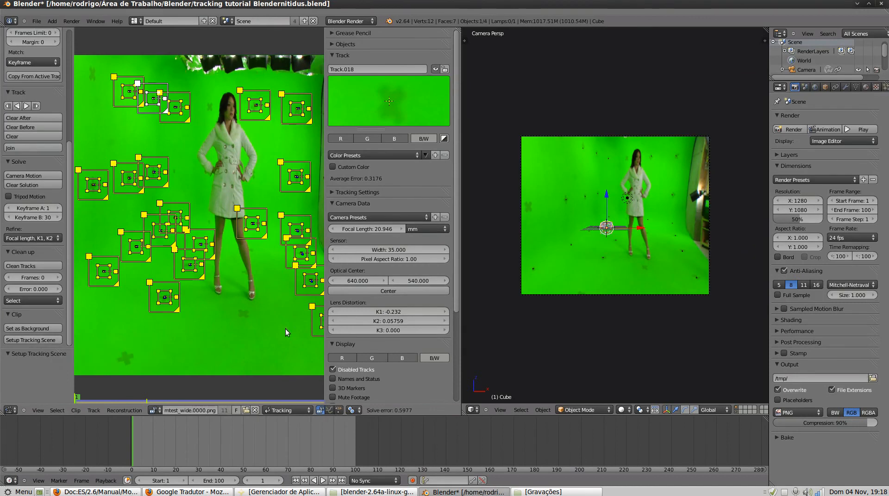
scroll(618, 101, "up", 5)
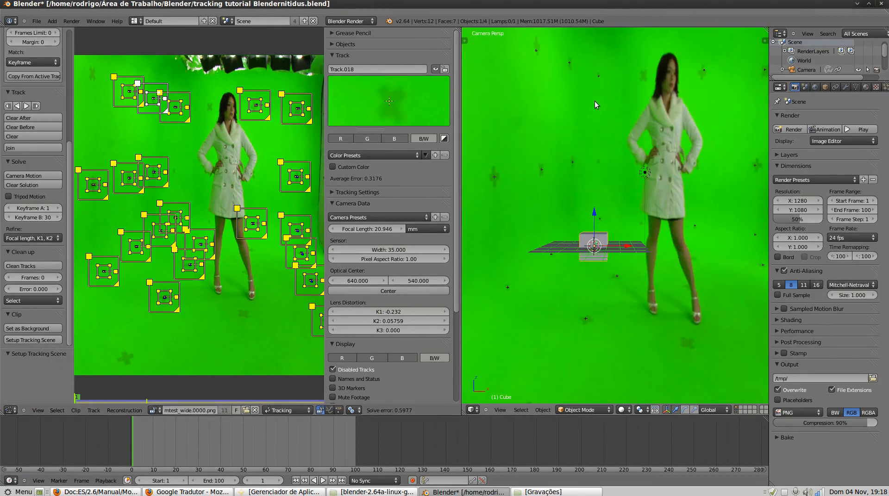
Examine the generated ground plane and cube over the footage in a full-window 3D View.
key("shift+space")
scroll(376, 216, "down", 5)
scroll(382, 213, "up", 2)
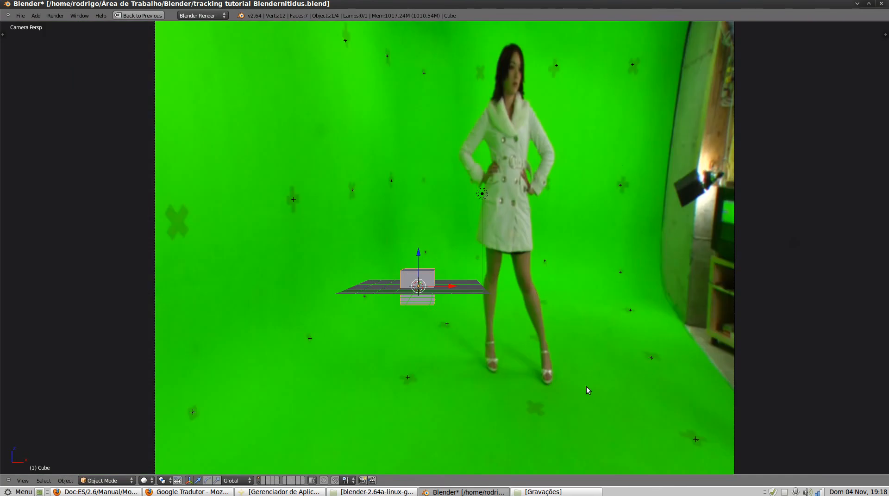
scroll(373, 378, "up", 1)
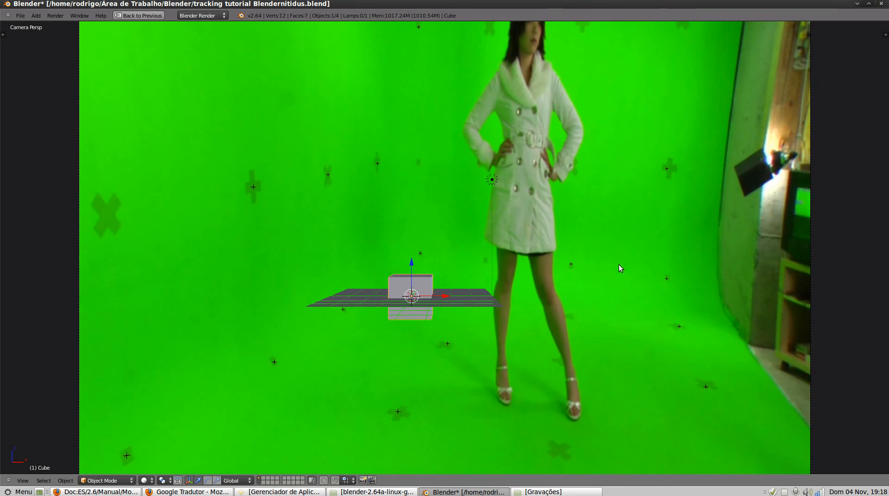
scroll(628, 148, "down", 4)
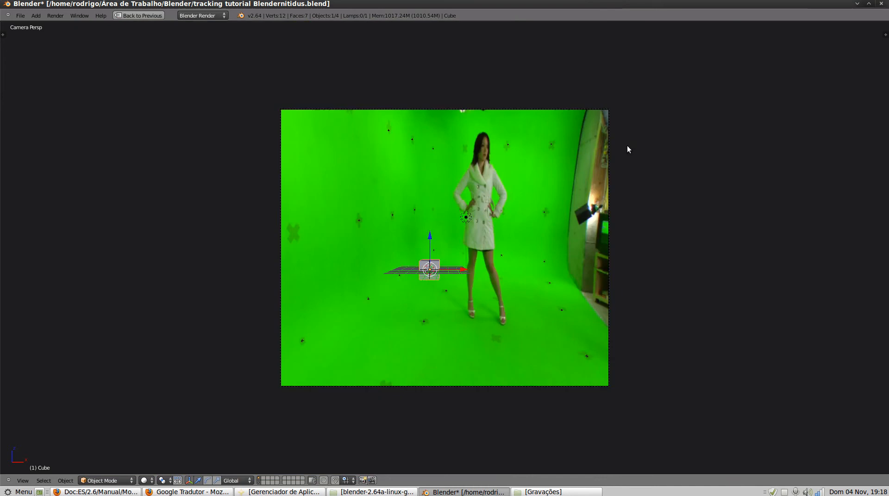
scroll(627, 145, "down", 1)
scroll(627, 146, "up", 3)
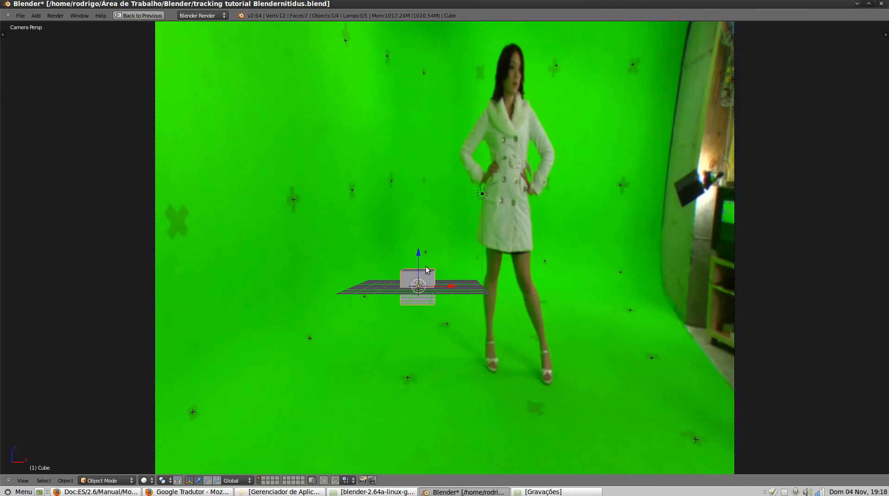
key("ctrl+Down")
key("ctrl+Up")
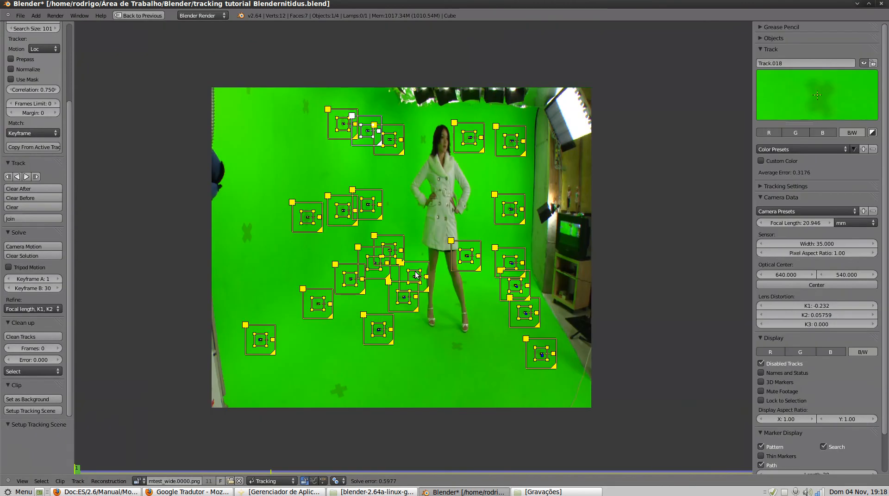
key("ctrl+Down")
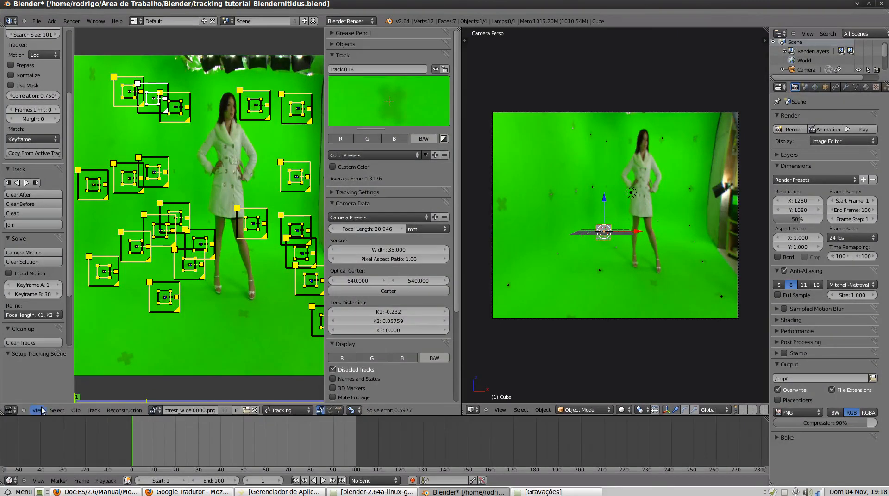
Switch the clip editor to Reconstruction mode and deselect all tracking markers.
left_click(276, 410)
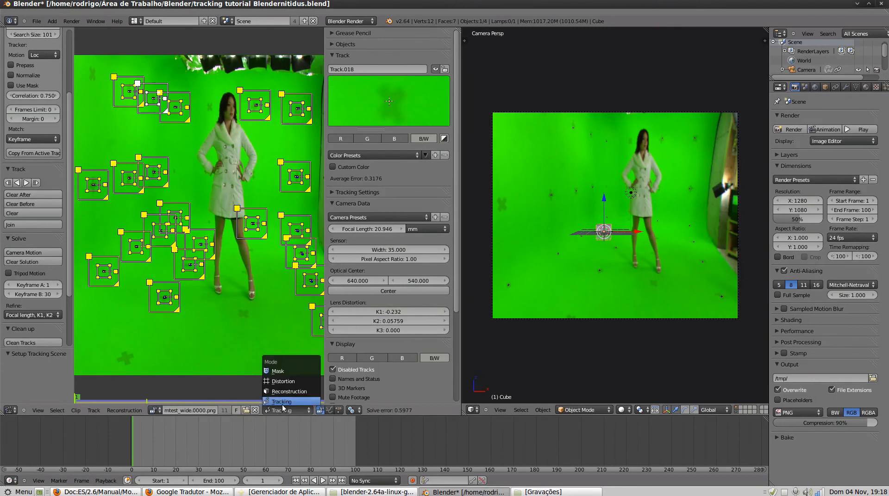
left_click(291, 392)
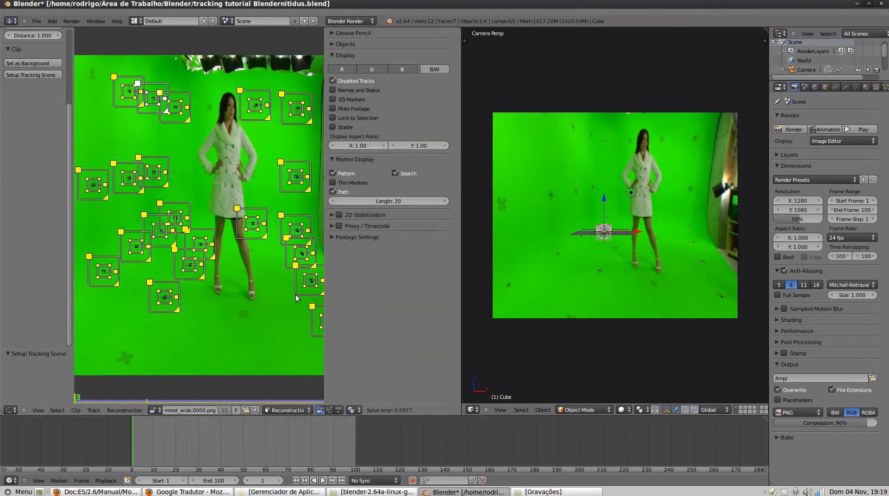
scroll(296, 296, "down", 1)
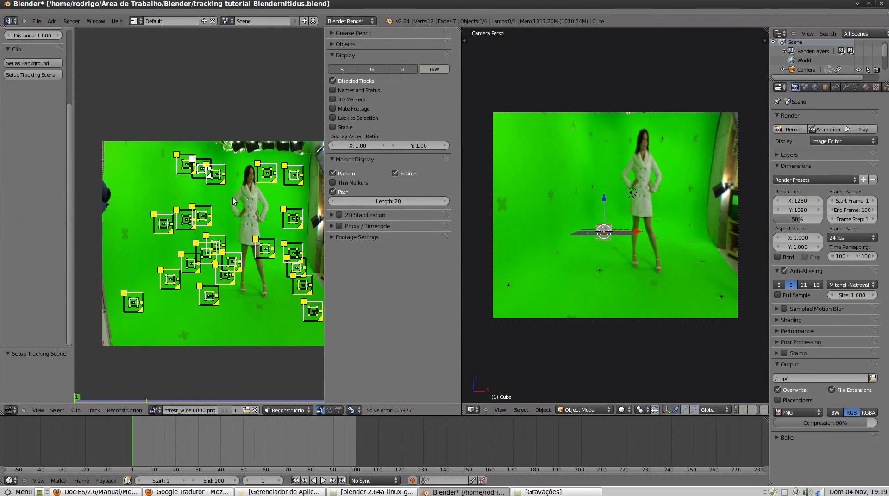
key("a")
scroll(50, 110, "up", 5)
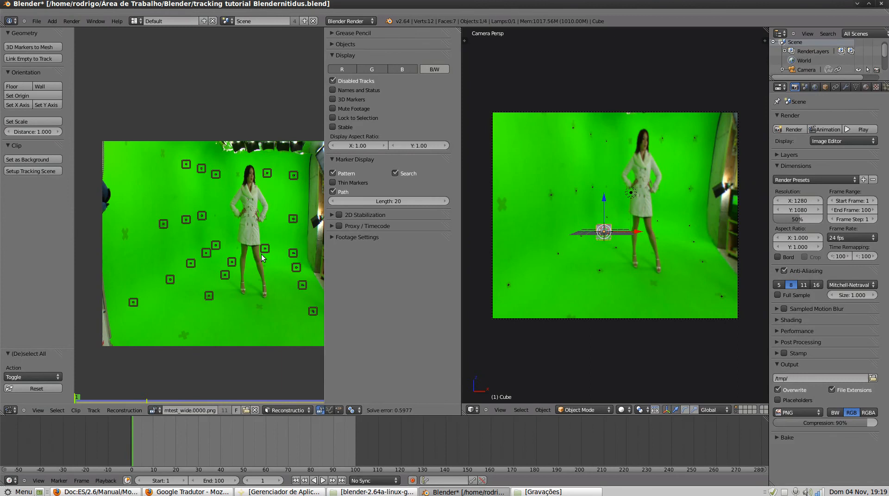
Isolate the ground plane's layer in the 3D View, restore the cube's layer and fit the camera view.
scroll(616, 247, "up", 5)
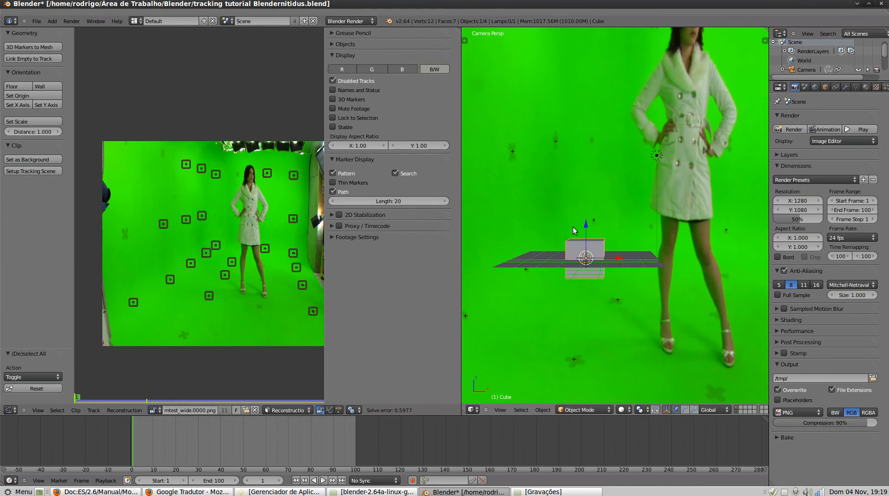
left_click(737, 409)
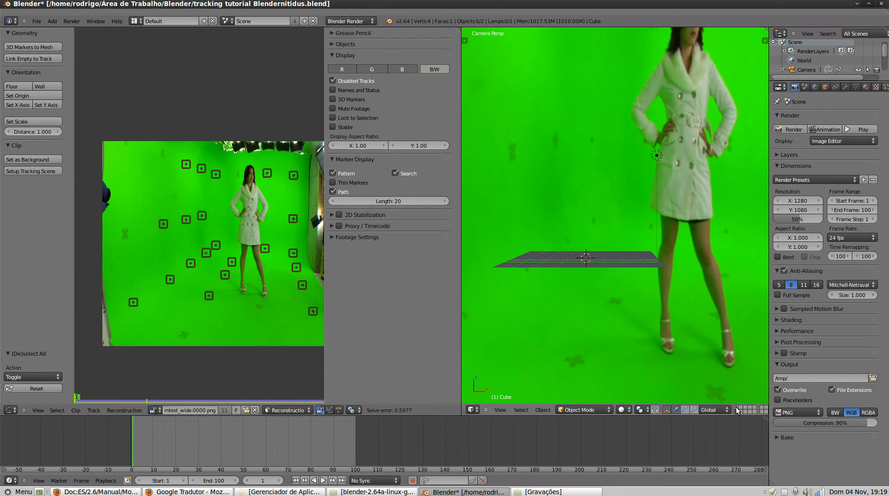
left_click(736, 409)
key("Home")
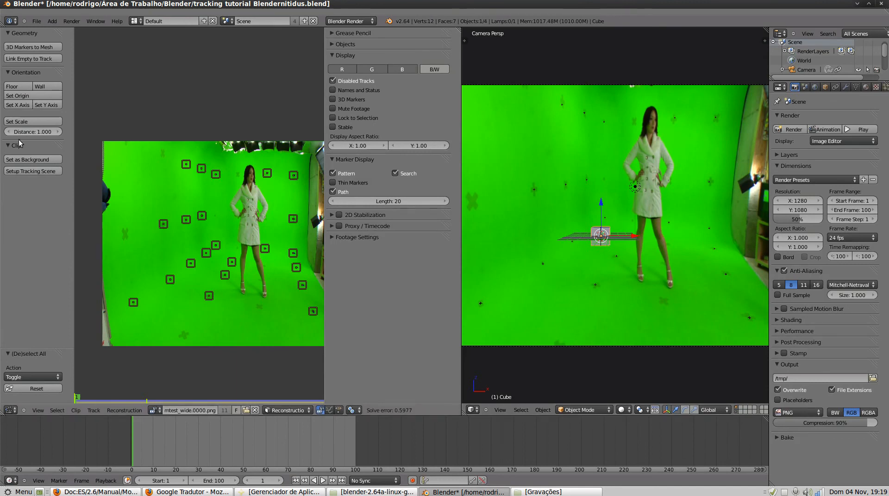
Define the floor plane from three floor markers: the one left of the woman's feet and the two lowest at the footage's right.
right_click(209, 296)
right_click(310, 312, "shift")
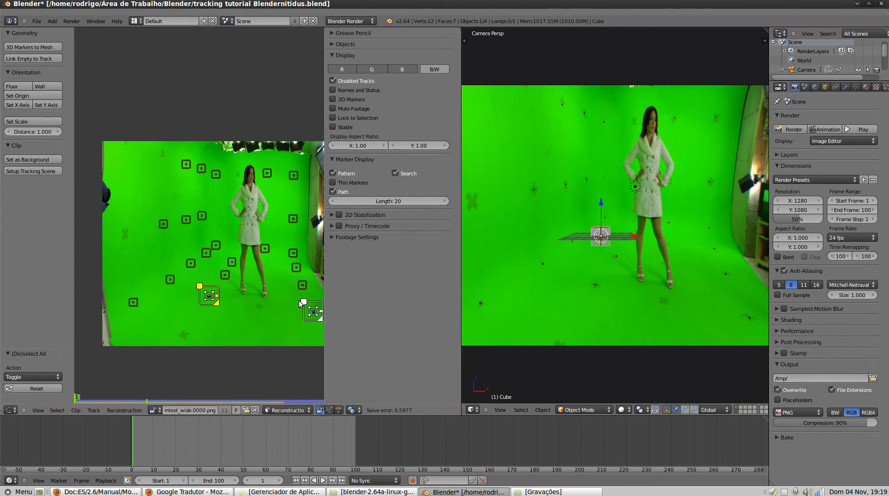
scroll(297, 291, "up", 4)
right_click(309, 274, "shift")
scroll(301, 280, "down", 5)
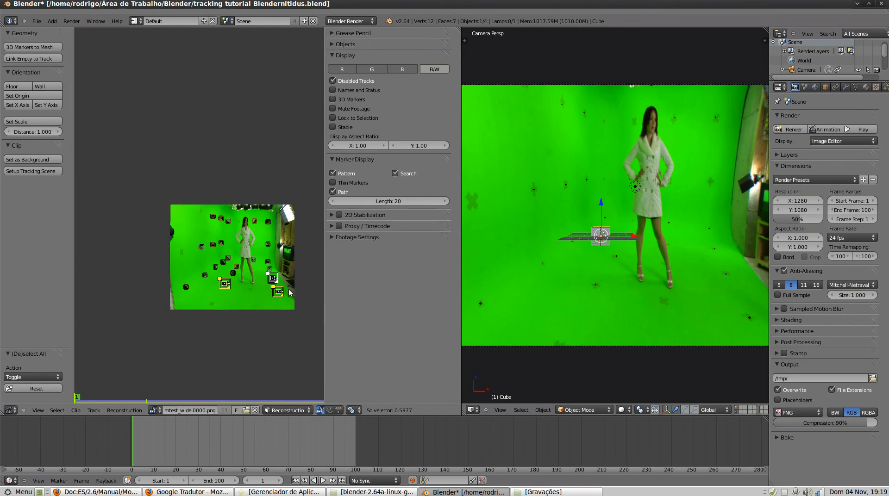
left_click(21, 85)
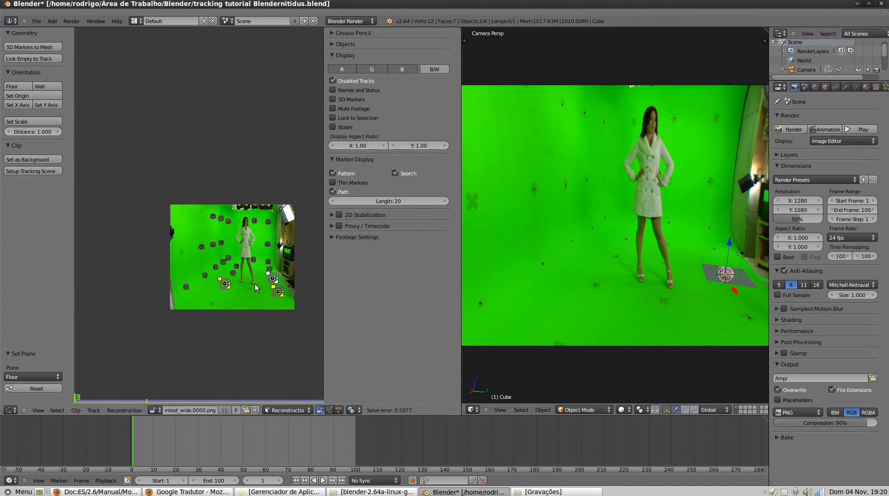
Examine how the ground plane and cube align with the studio floor in the camera view.
scroll(730, 299, "up", 1)
scroll(728, 298, "down", 2)
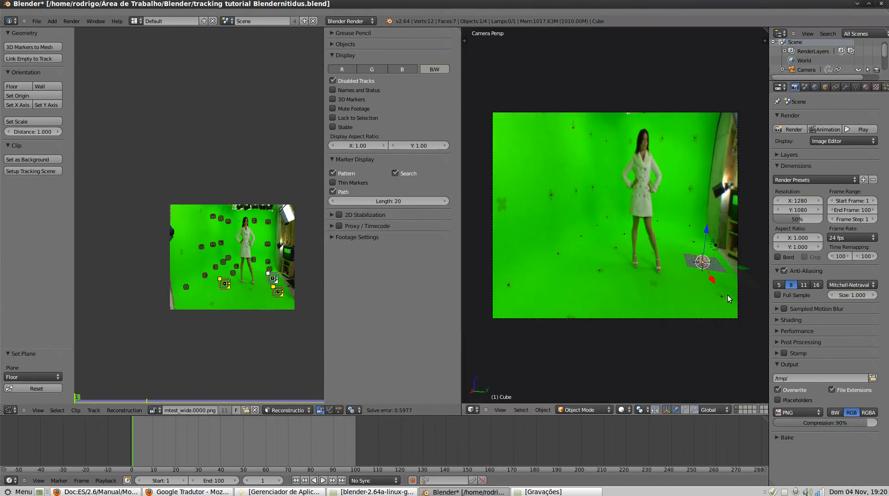
middle_click_drag(727, 299, 668, 312, "shift")
scroll(666, 309, "up", 4)
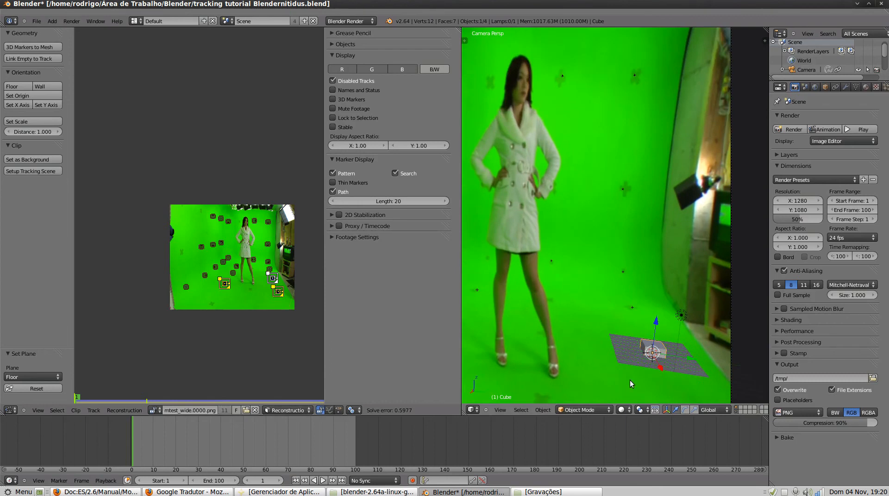
middle_click_drag(631, 383, 735, 273, "shift")
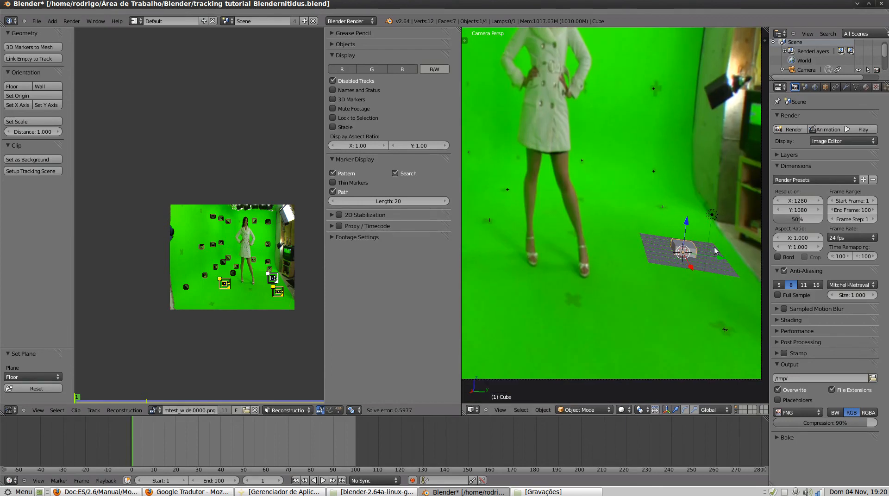
scroll(623, 262, "down", 1)
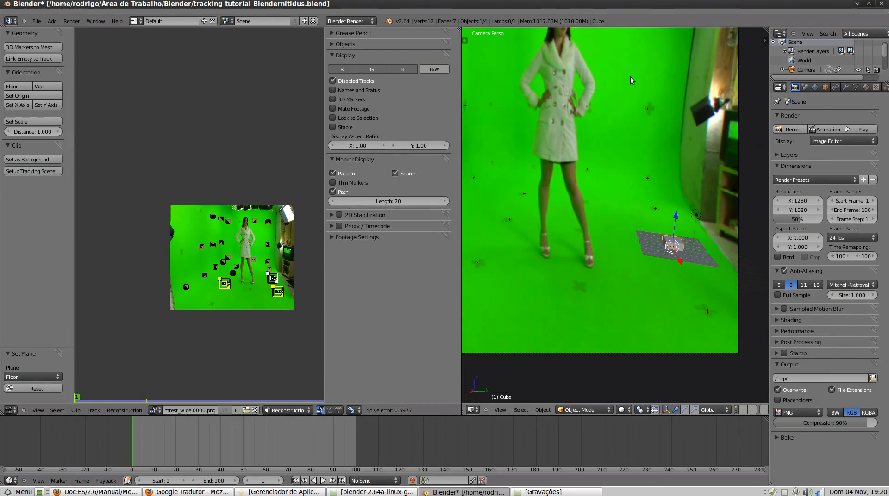
scroll(653, 183, "down", 3)
middle_click_drag(606, 197, 665, 214, "shift")
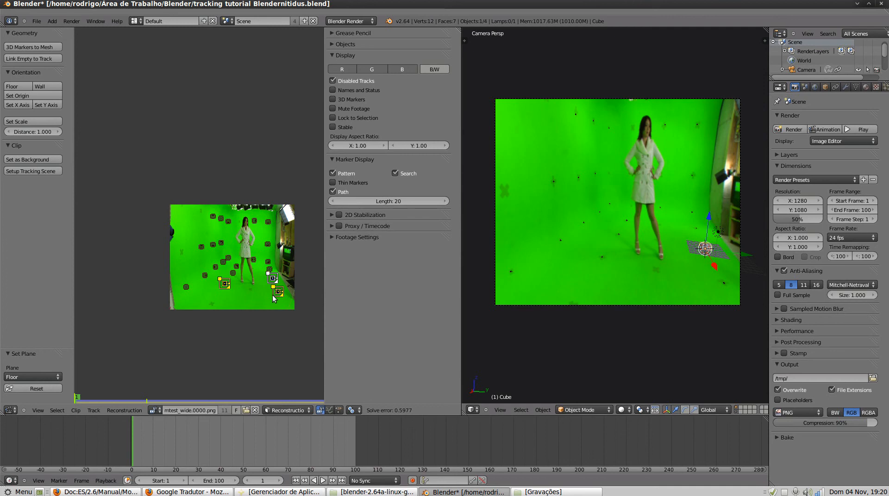
Set the scene origin at the floor marker just left of the woman's feet, with all other markers deselected.
key("a")
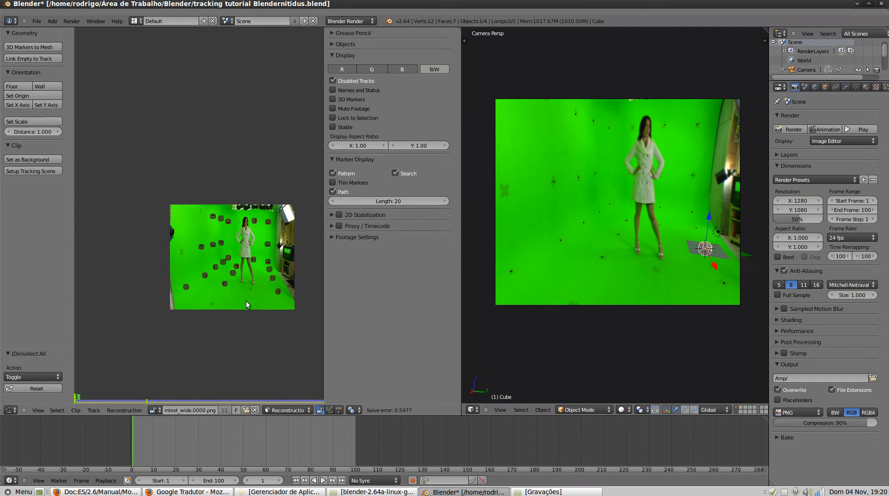
scroll(245, 301, "up", 6)
scroll(206, 261, "down", 5)
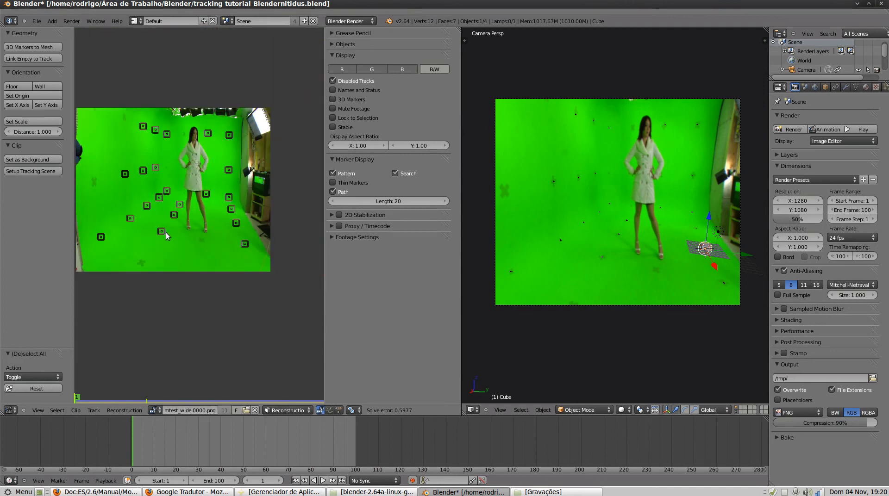
right_click(163, 233)
left_click(18, 96)
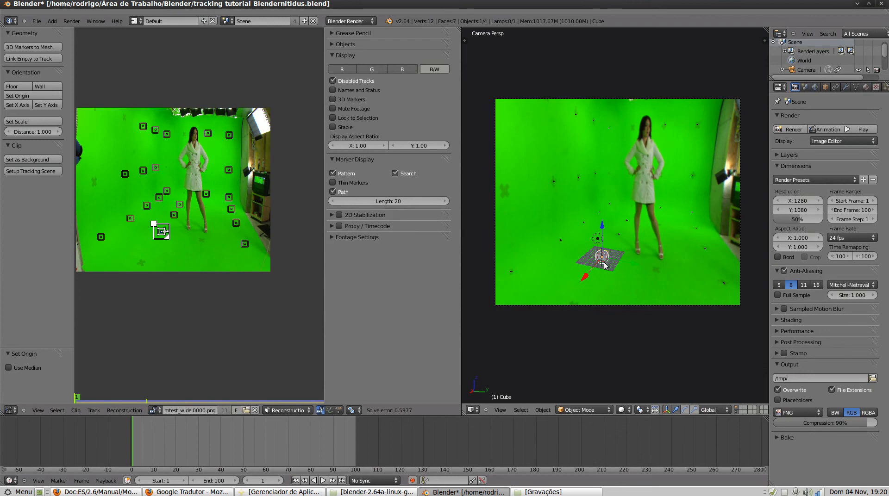
scroll(604, 265, "up", 3)
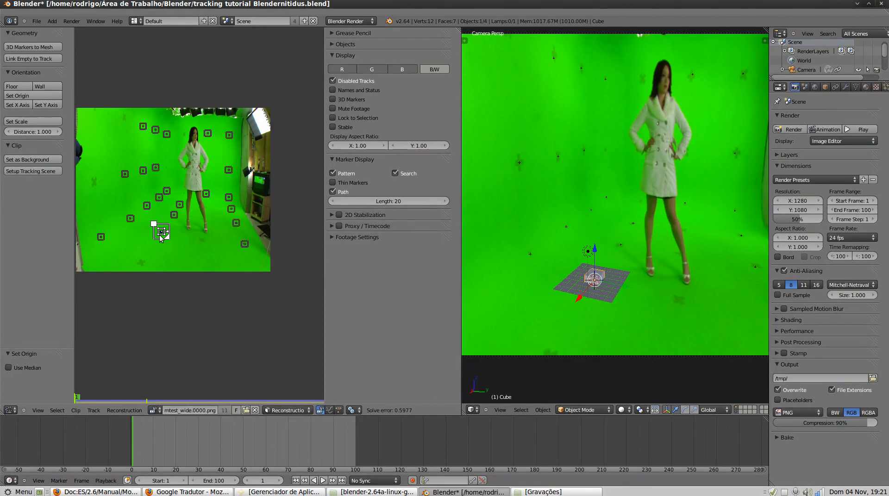
Align the scene's X axis to the lowest floor marker at the right side of the footage.
left_click(244, 246)
left_click(18, 106)
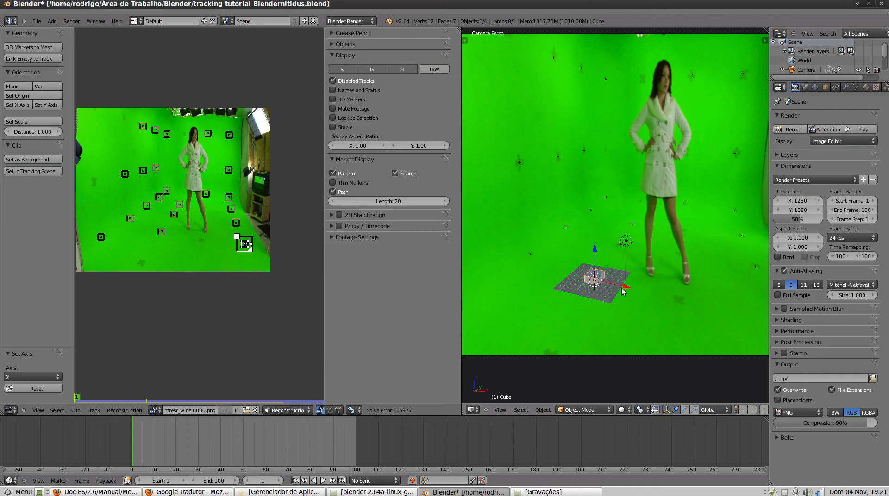
scroll(615, 290, "down", 2)
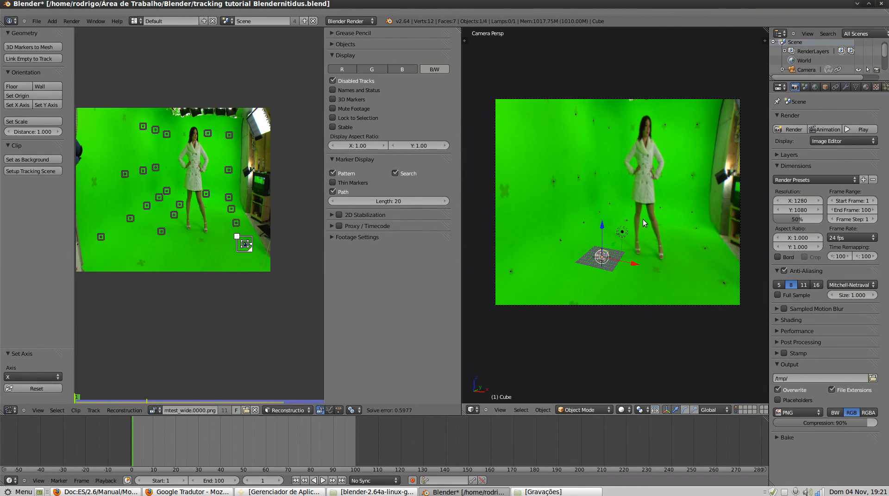
scroll(628, 234, "up", 5)
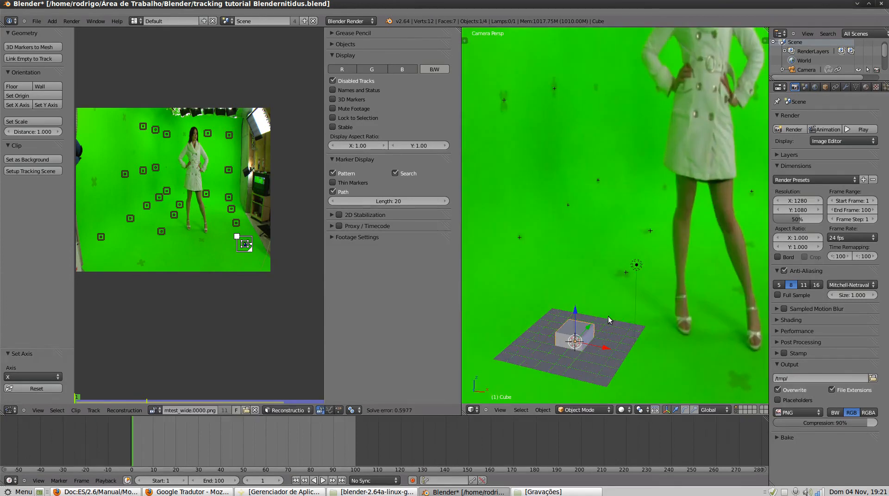
scroll(602, 319, "down", 5)
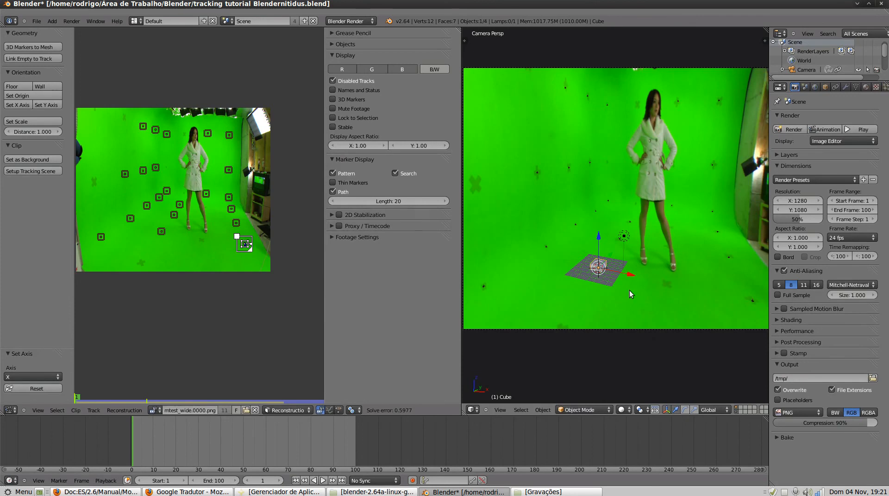
scroll(629, 290, "down", 4)
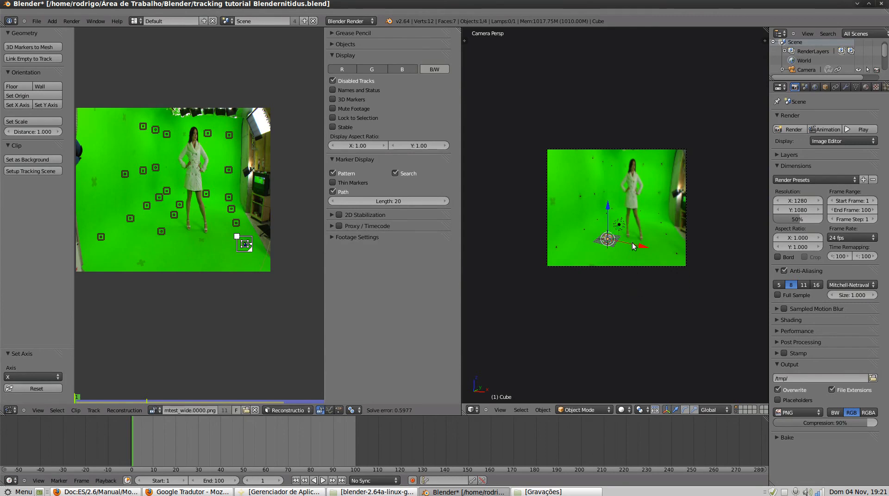
Play the animation in a full-window 3D View from outside the camera to check the solved camera's movement.
scroll(623, 243, "up", 5)
middle_click_drag(624, 247, 595, 270)
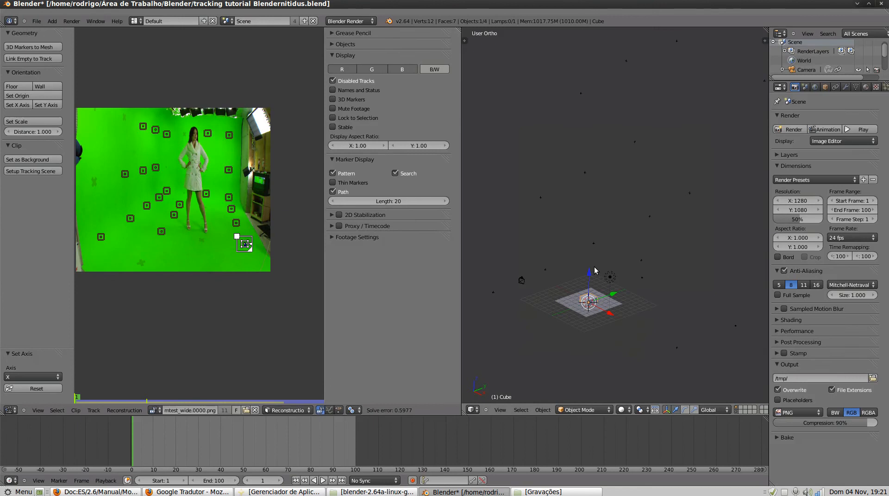
key("shift+space")
middle_click_drag(512, 365, 512, 331, "shift")
middle_click_drag(403, 360, 393, 290, "shift")
key("alt+a")
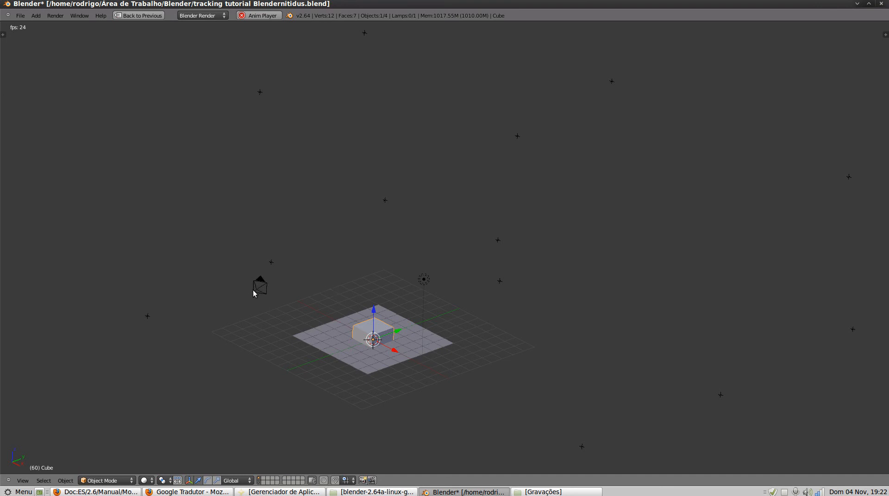
Restore the regular multi-panel layout, stop the playback and select the solved camera in the 3D view.
key("ctrl+Up")
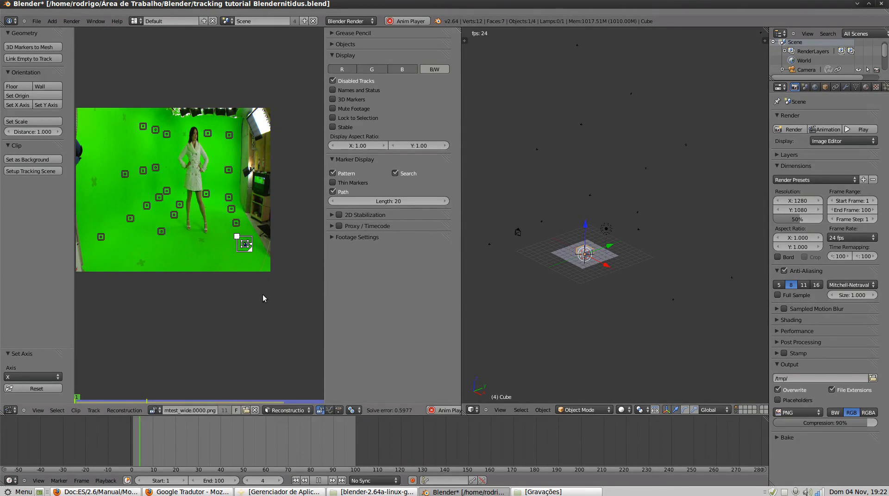
key("Escape")
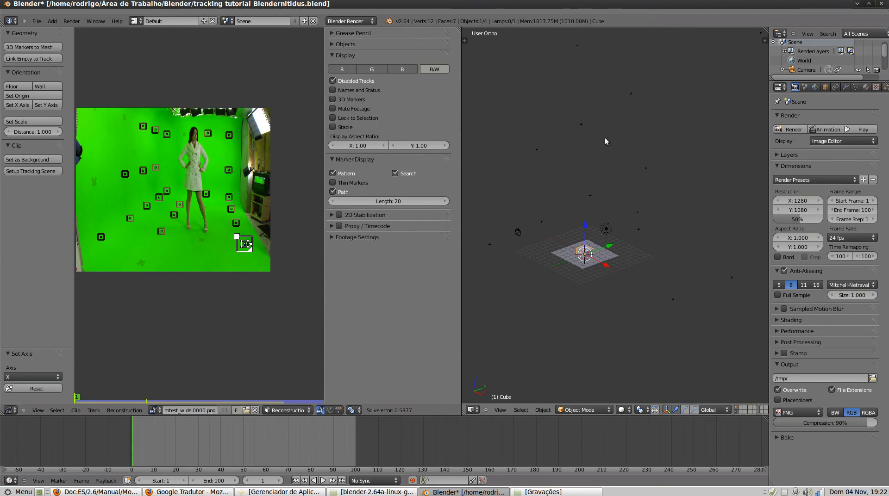
right_click(518, 233)
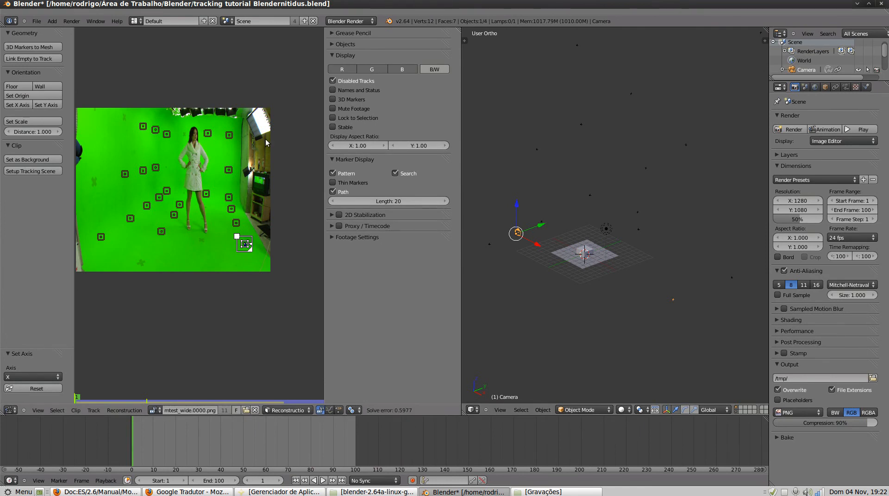
middle_click_drag(164, 156, 182, 181)
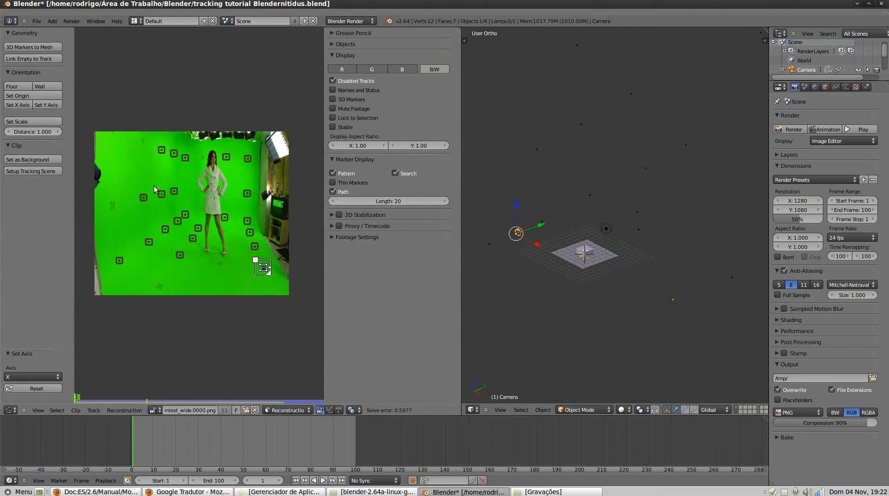
Play the animation from outside and through the solved camera to check that the plane and cube follow the footage's floor.
key("alt+a")
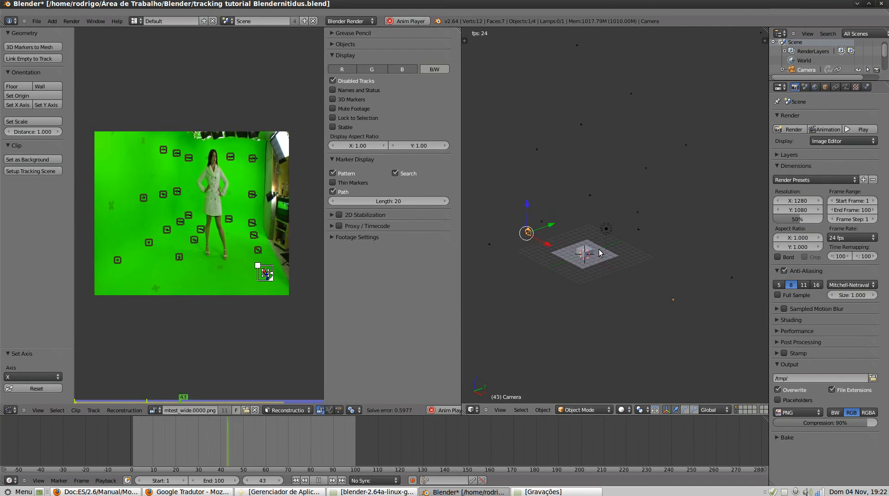
key("KP_0")
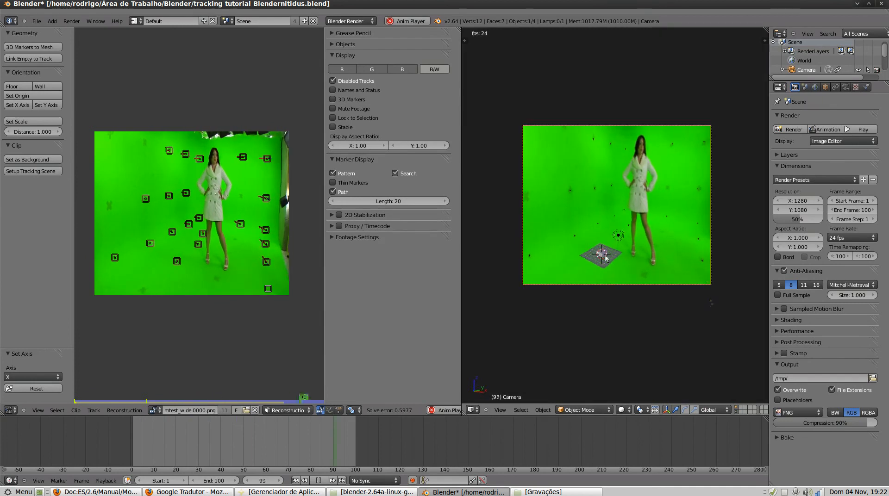
key("Home")
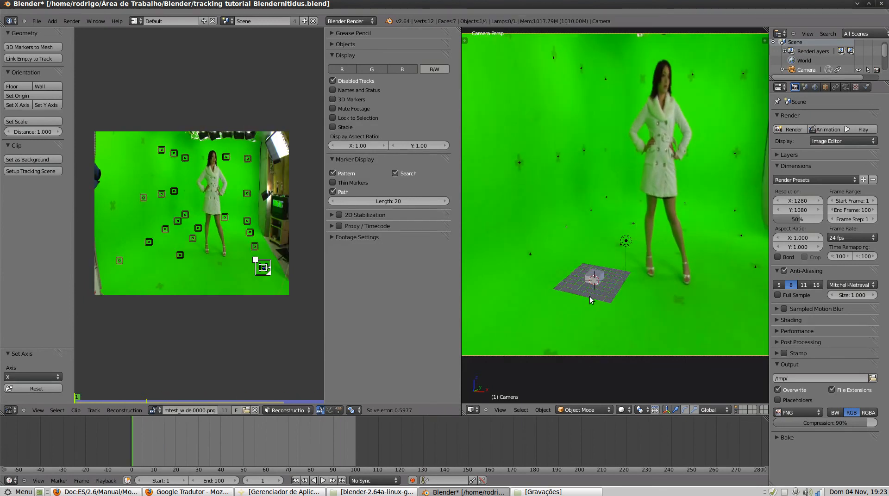
key("Escape")
right_click(598, 284)
right_click(596, 279, "shift")
left_click(616, 295)
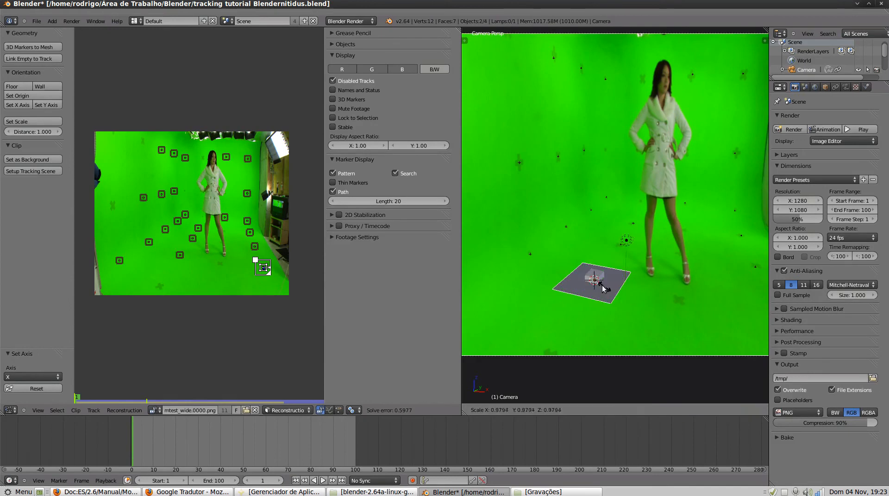
scroll(599, 282, "up", 4)
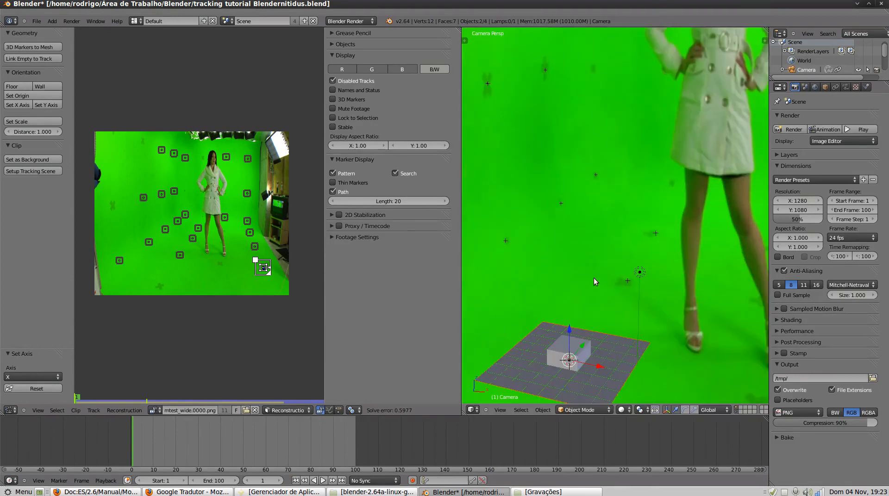
right_click(558, 355)
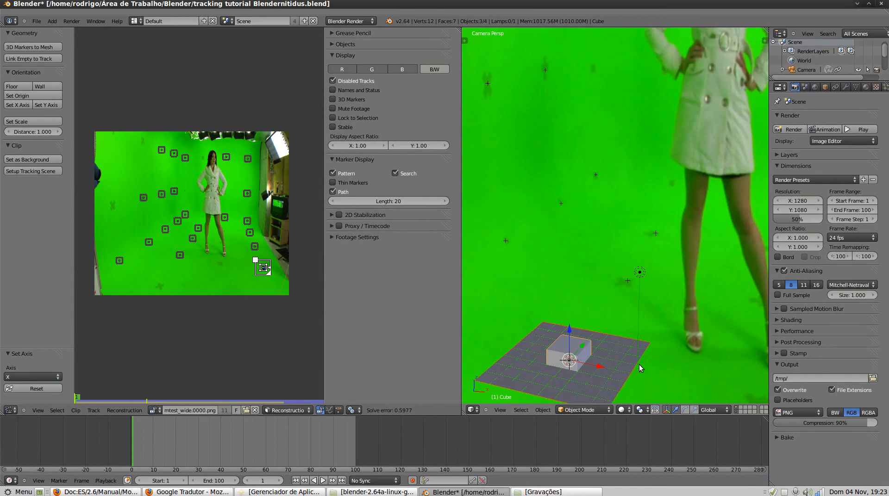
scroll(652, 366, "down", 3)
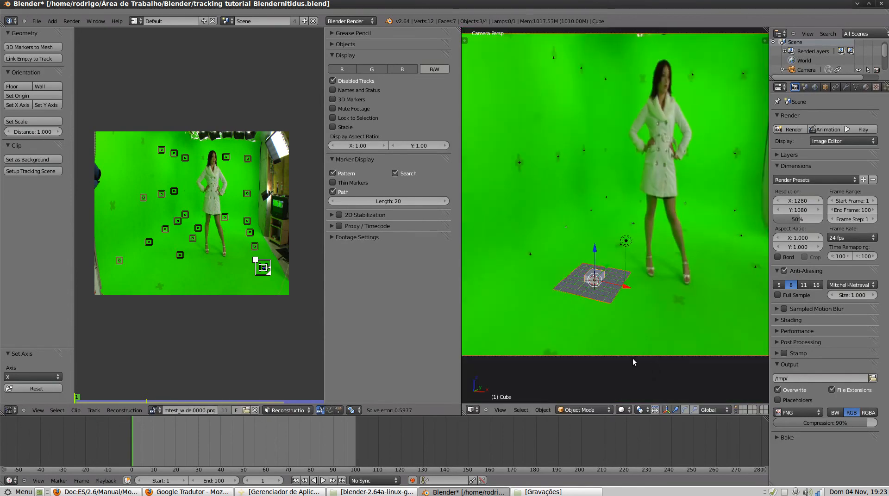
scroll(632, 358, "up", 3)
key("s")
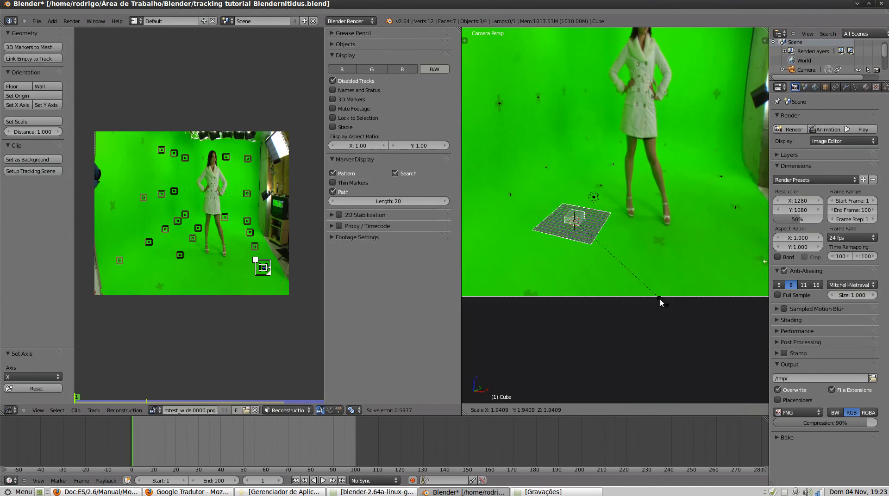
left_click(597, 238)
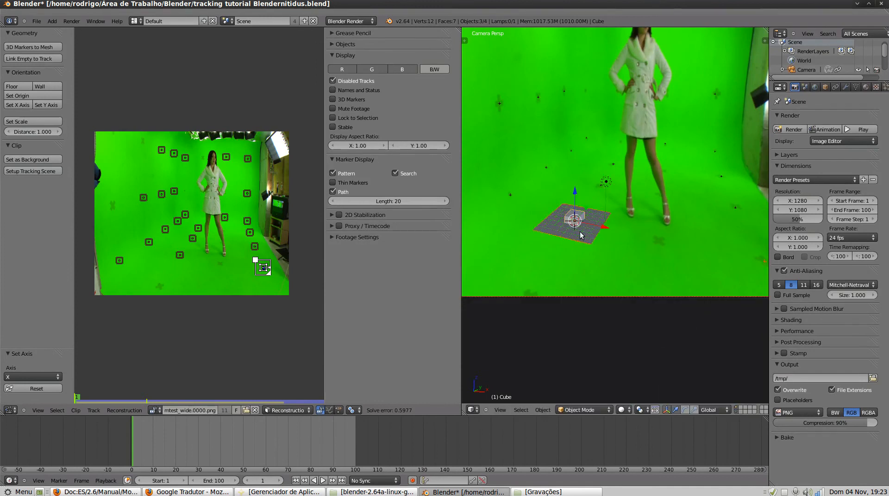
Clear the selection and resize only the ground plane, enlarging it by about 2.56 and reducing it by about 0.565.
scroll(579, 236, "up", 1)
key("a")
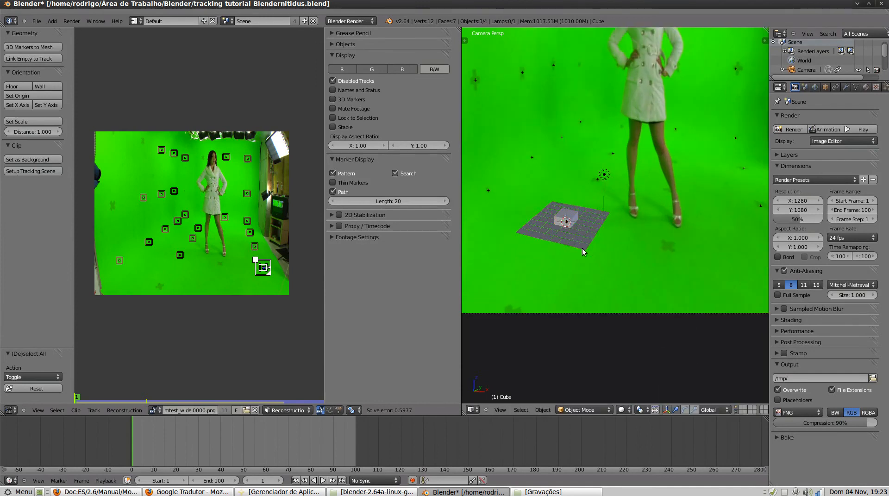
right_click(582, 248)
scroll(580, 245, "up", 1)
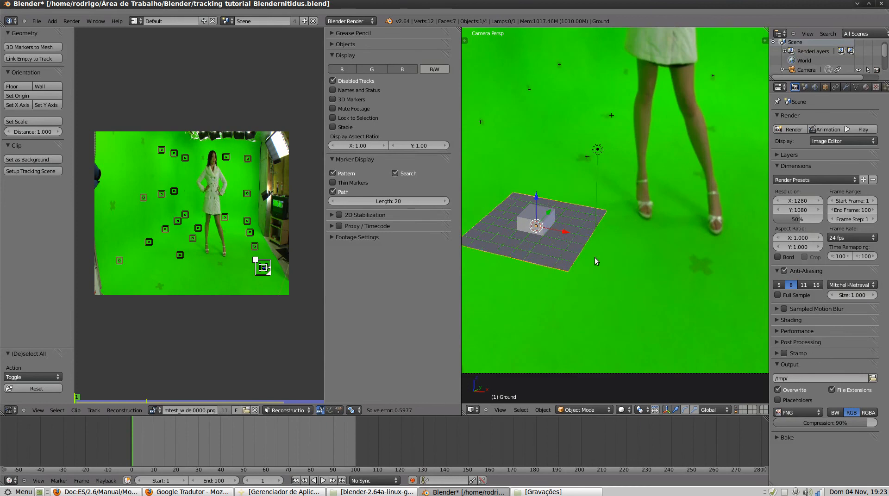
key("s")
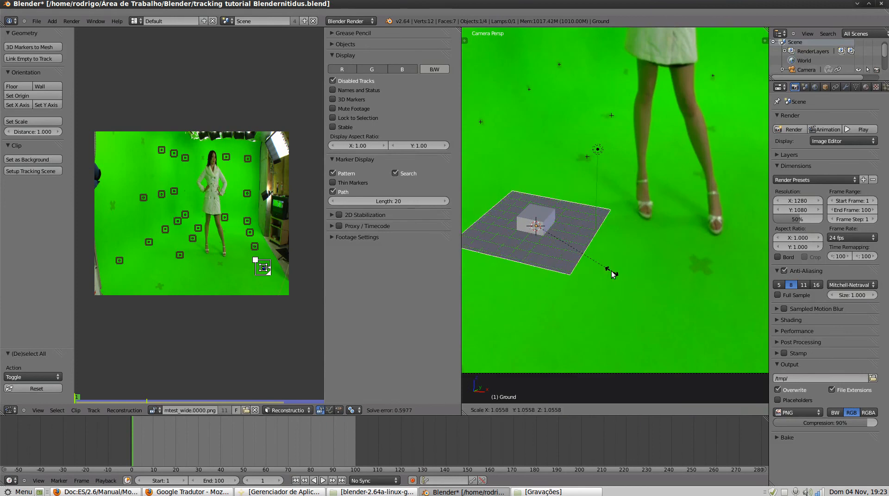
left_click(719, 320)
scroll(706, 314, "down", 2)
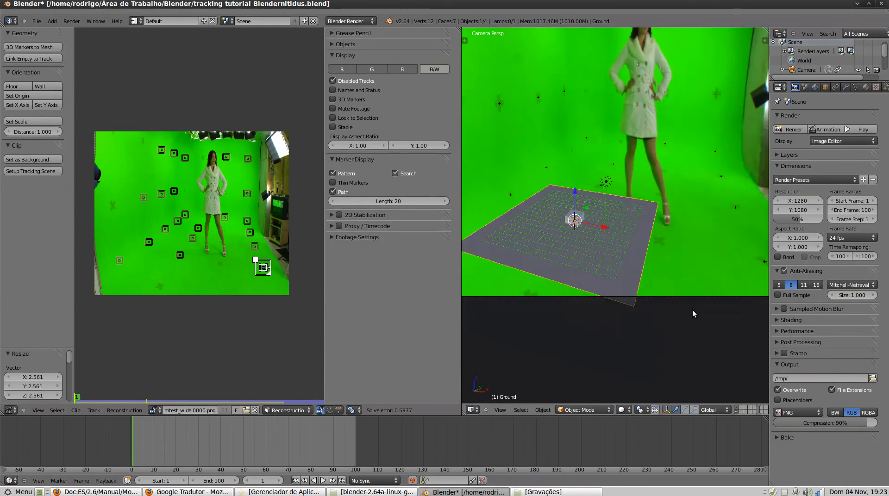
key("s")
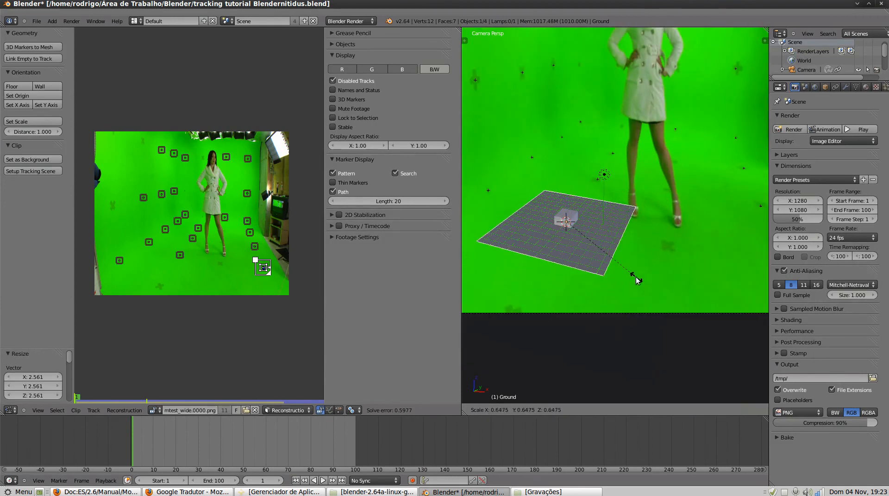
left_click(625, 274)
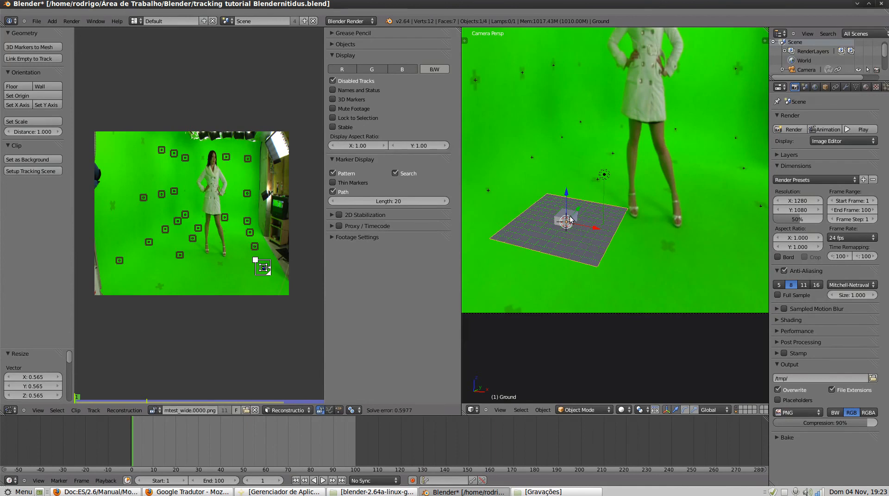
Scale the ground plane and cube together by about 1.59 and move both about -1.97 along Y.
scroll(565, 214, "up", 1)
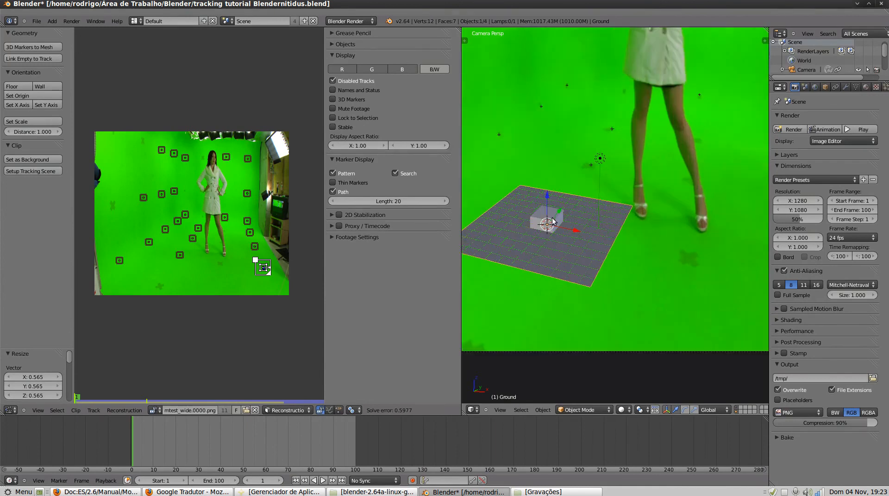
scroll(551, 220, "up", 1)
right_click(521, 213, "shift")
scroll(544, 243, "down", 2)
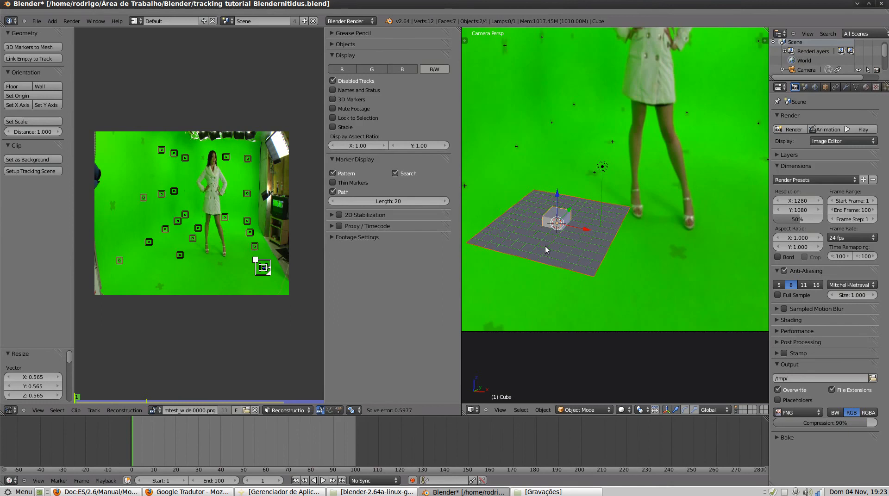
key("s")
left_click(588, 286)
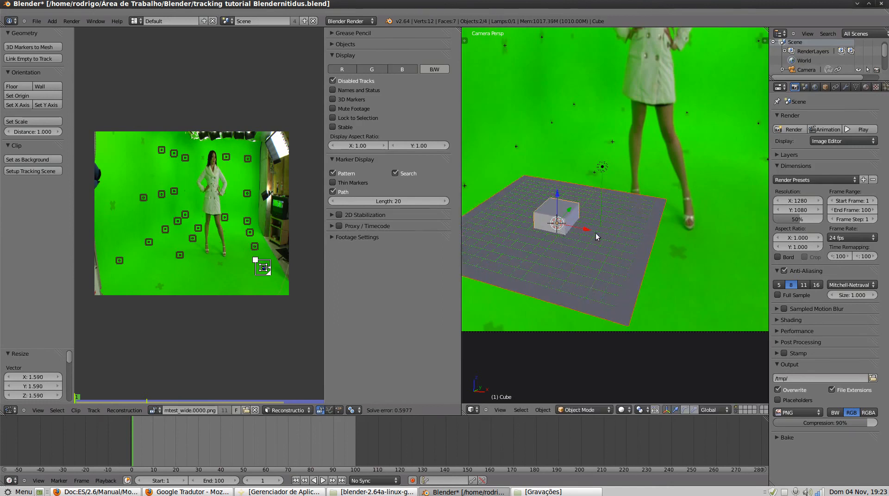
scroll(578, 222, "up", 1)
left_click_drag(548, 213, 548, 234)
scroll(540, 233, "down", 3)
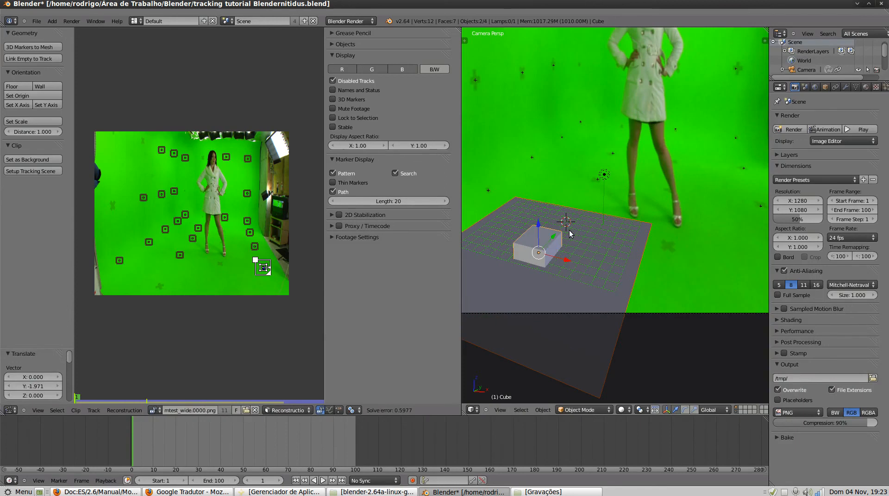
Raise only the cube about 1.6 along Z and scale it up by about 1.83.
right_click(533, 237)
left_click_drag(537, 225, 535, 206)
scroll(571, 231, "down", 4)
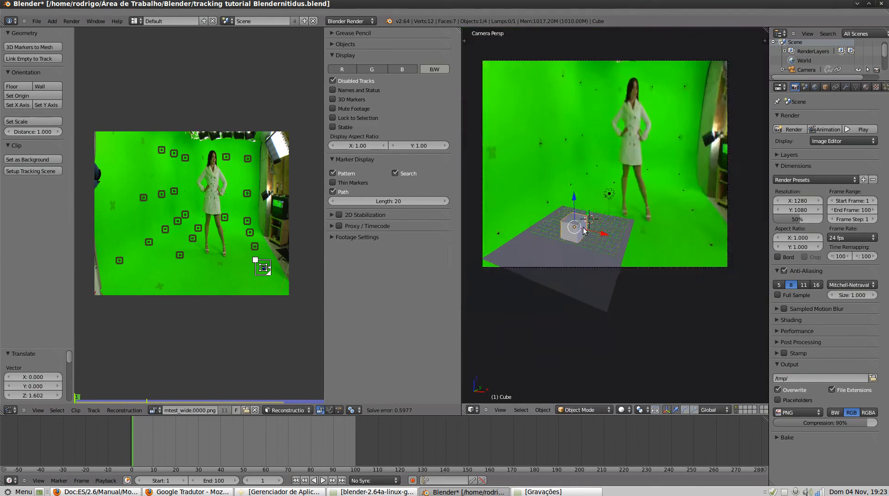
scroll(570, 232, "up", 4)
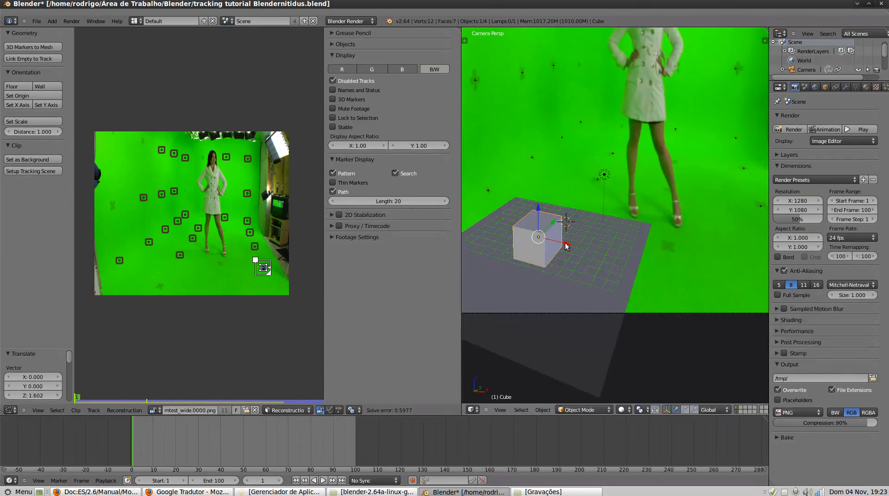
key("s")
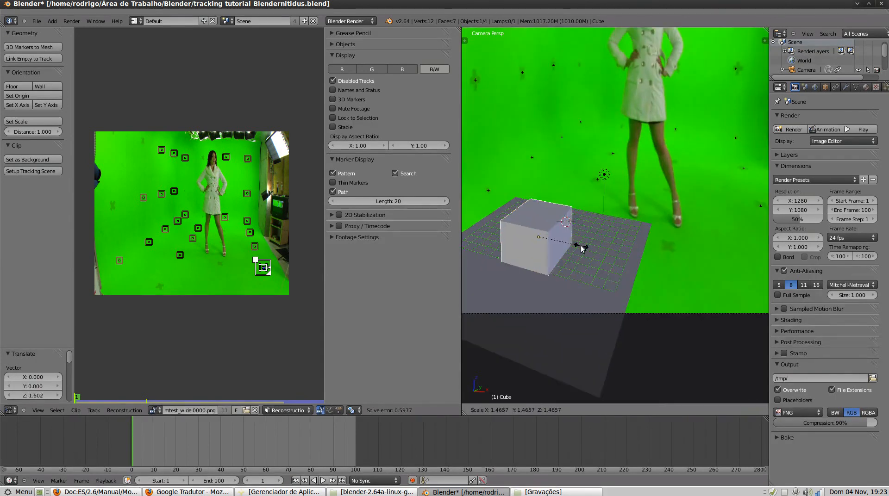
left_click(590, 247)
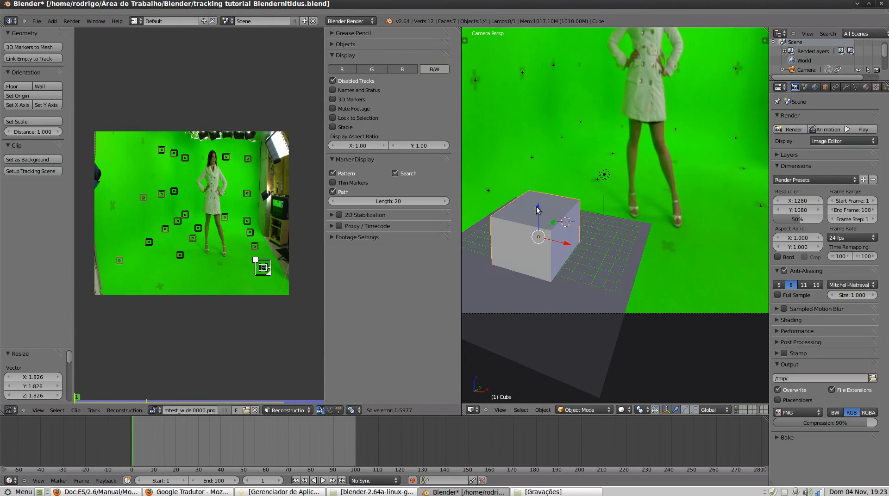
Add a Monkey mesh and place it on top of the cube, shifting it about -6.98 along Y.
key("shift+a")
mouse_move(538, 207)
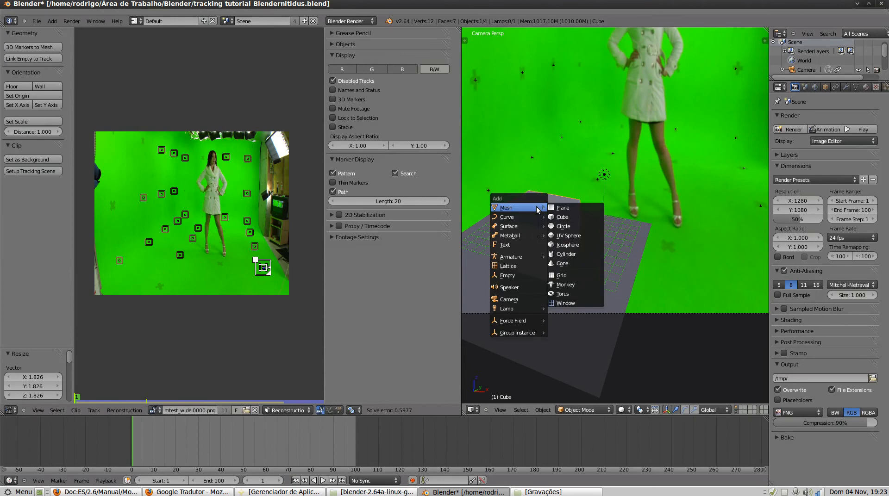
left_click(573, 284)
left_click_drag(565, 203, 544, 207)
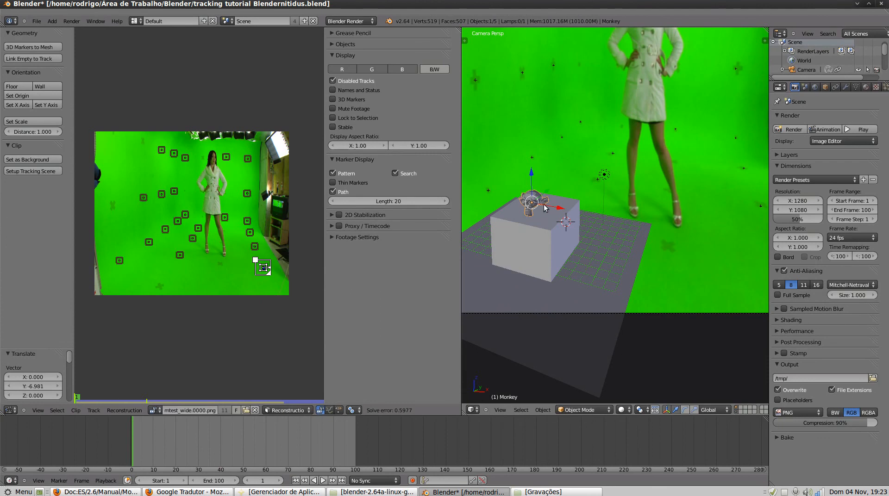
Scale the monkey up by about 1.68 and give it smooth shading.
key("s")
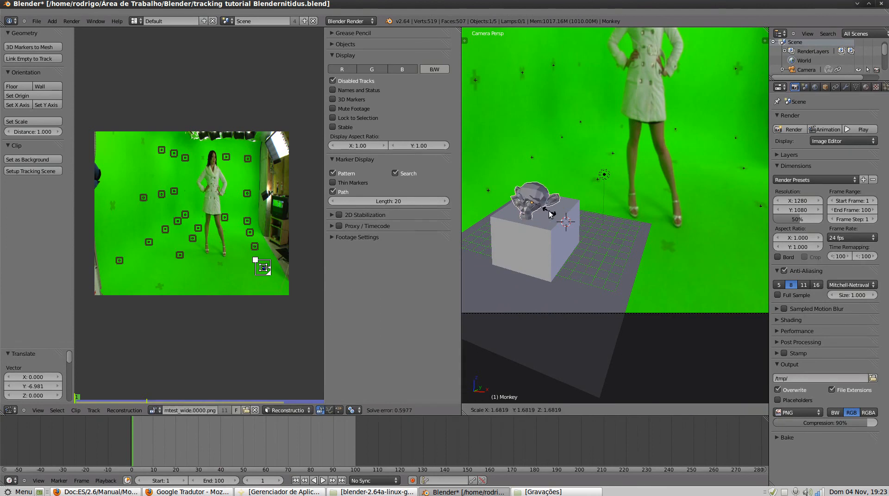
left_click(535, 203)
key("t")
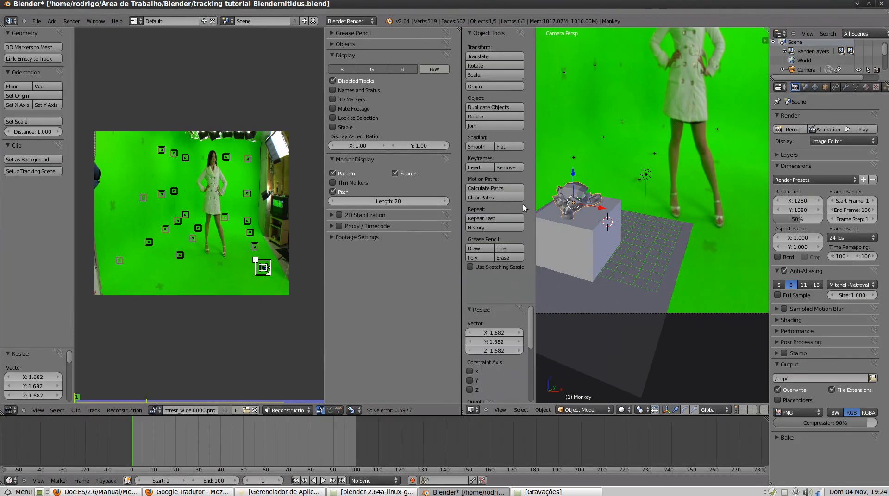
left_click(478, 146)
Rotate the monkey about -39.3° around X and move it about 0.5 along Y on the cube's top.
key("r")
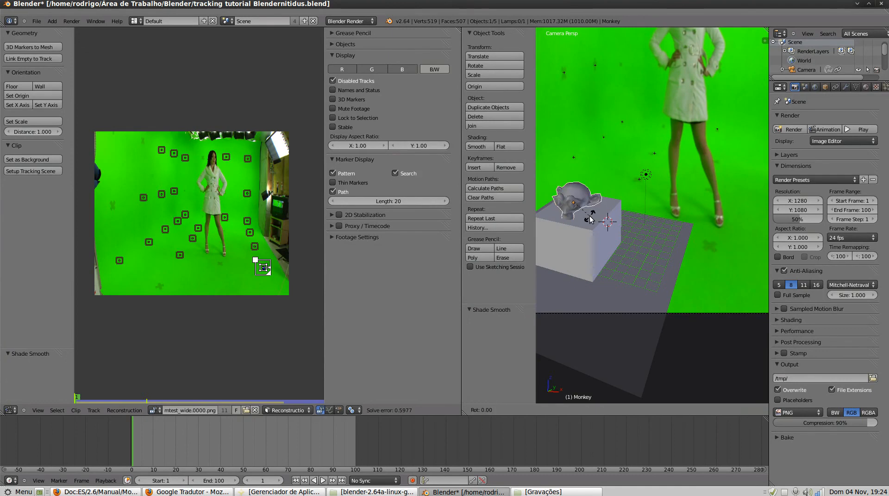
key("x")
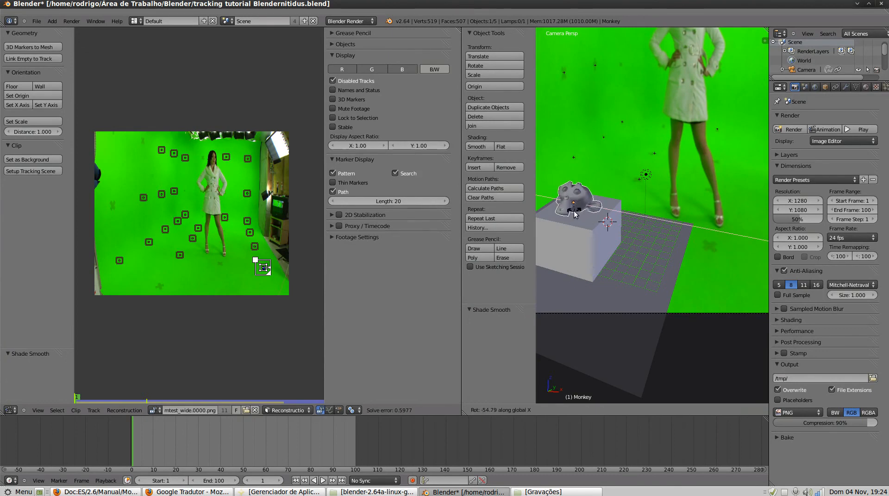
left_click(577, 214)
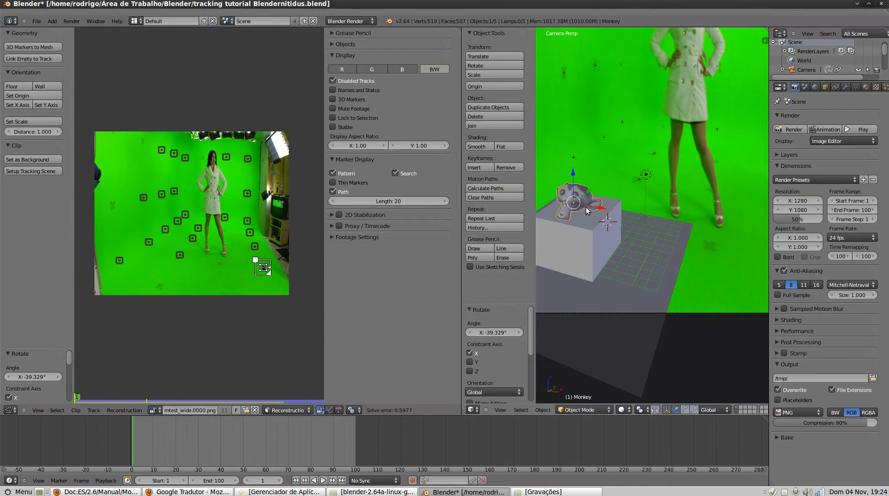
key("g")
key("y")
left_click(590, 197)
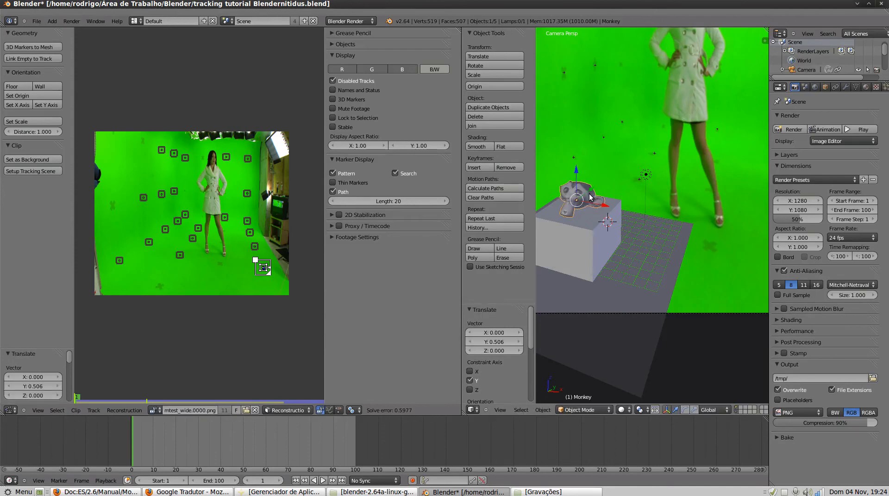
Maximize the 3D view with the whole camera frame visible and save over the existing blend file.
key("ctrl+Up")
scroll(391, 316, "down", 2)
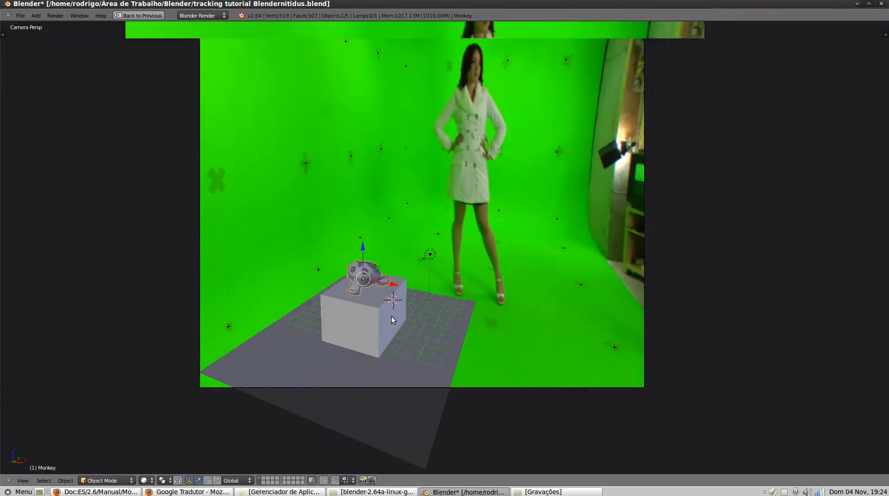
scroll(391, 315, "down", 1)
middle_click_drag(388, 316, 349, 307, "shift")
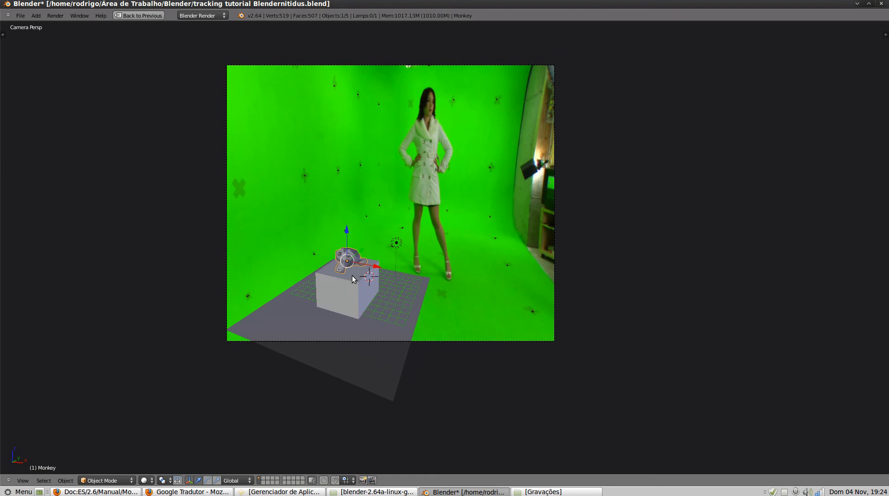
key("ctrl+s")
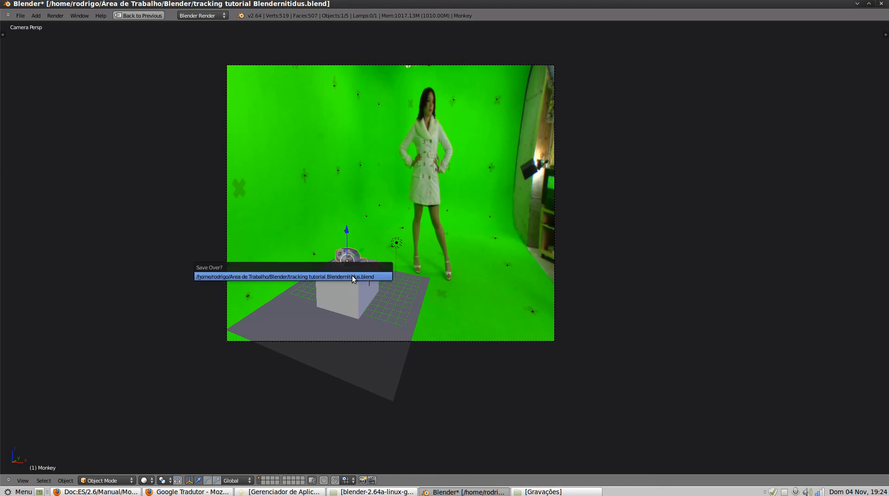
Raise the monkey about 3.25 along Z above the cube and insert a Location keyframe at frame 1.
scroll(351, 268, "up", 3)
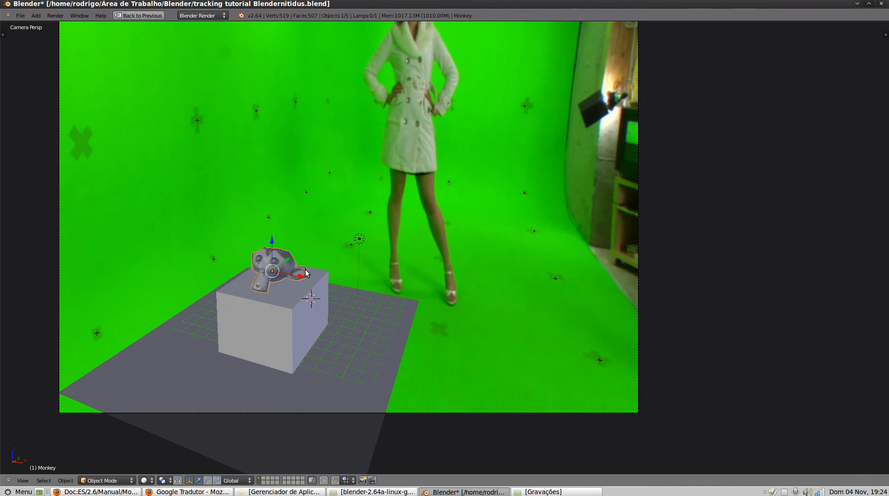
middle_click_drag(225, 265, 221, 216, "shift")
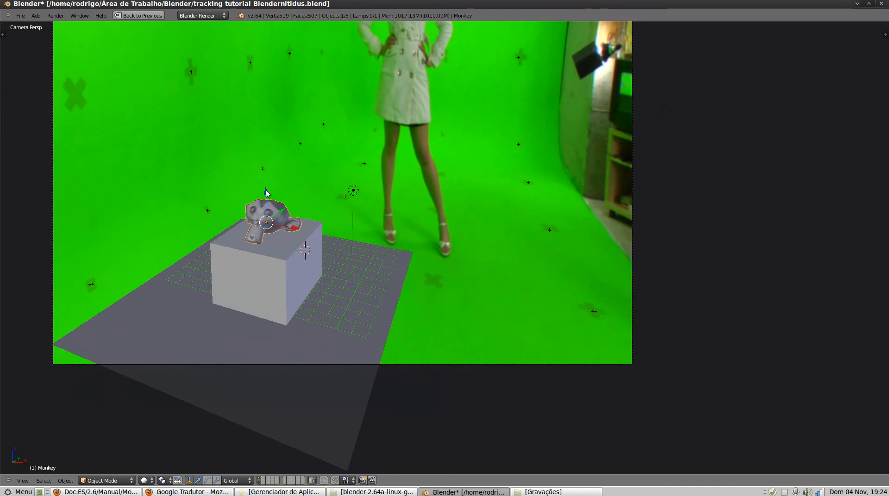
key("g")
key("z")
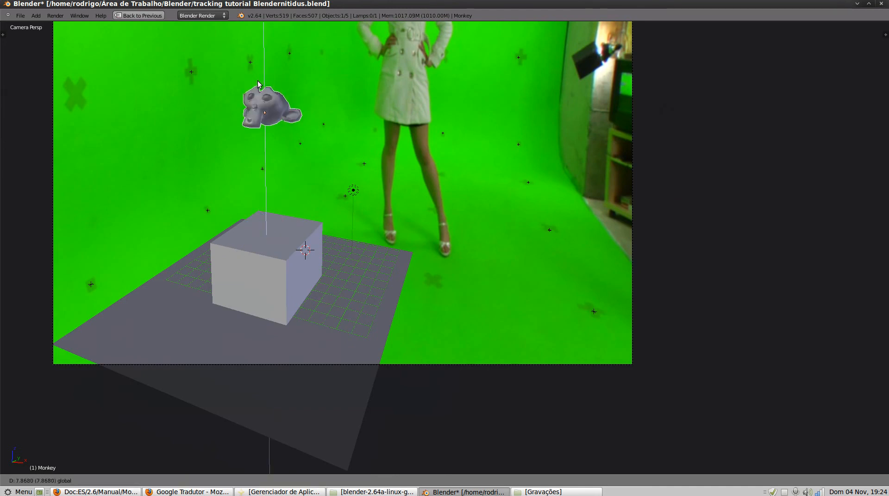
left_click(255, 149)
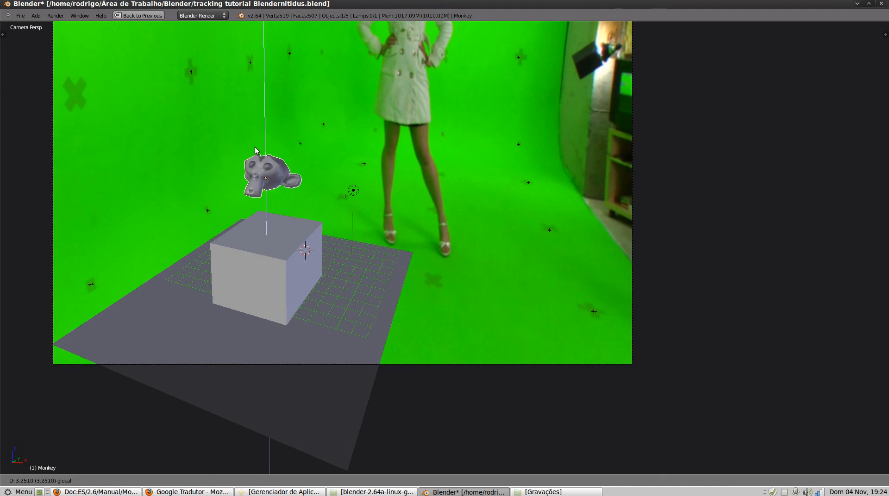
key("i")
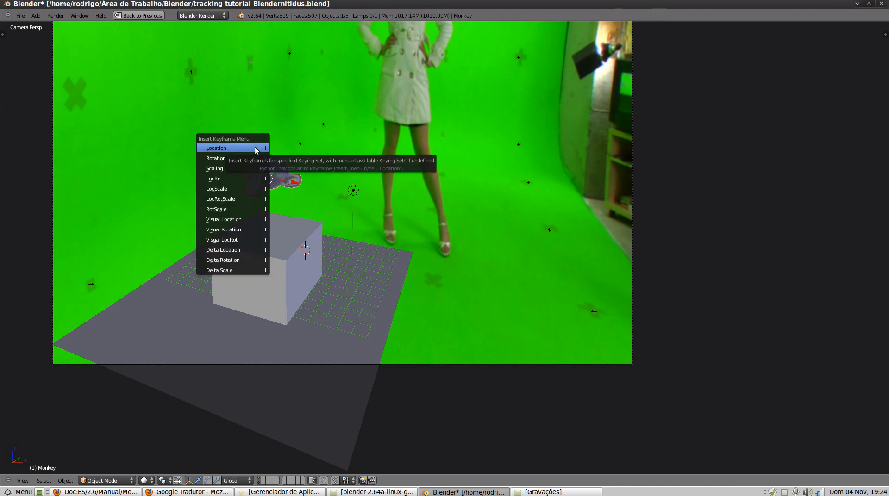
left_click(254, 148)
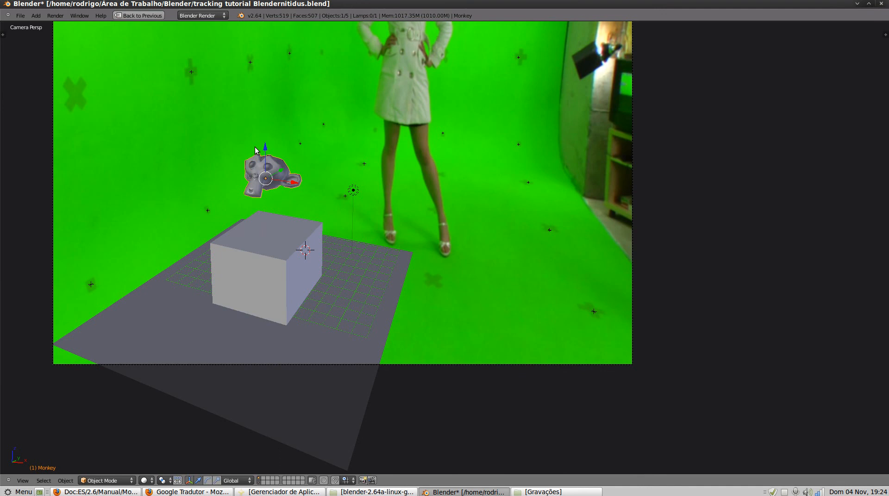
At frame 100, lower the monkey about 3.44 along Z onto the cube and insert a Location keyframe.
key("shift+Right")
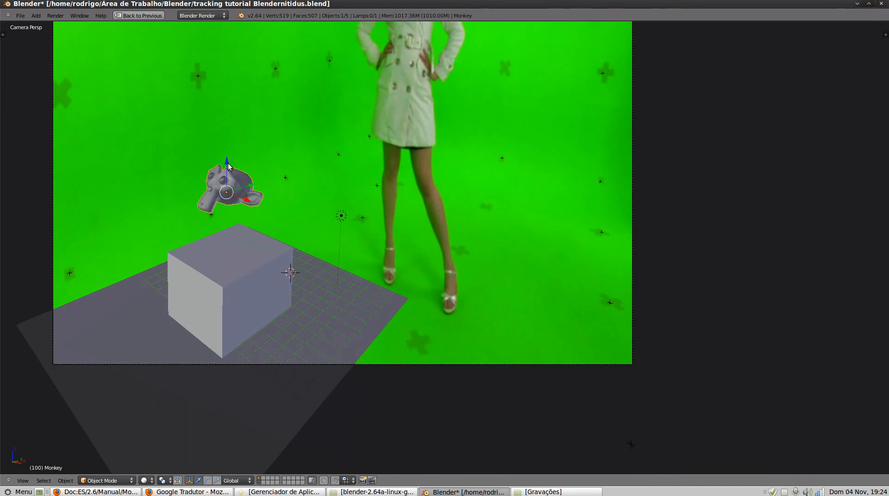
key("g")
key("z")
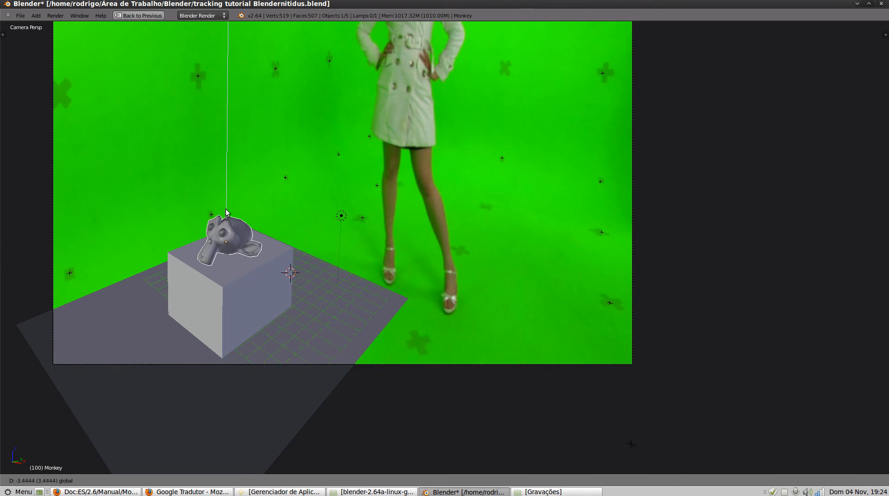
left_click(226, 209)
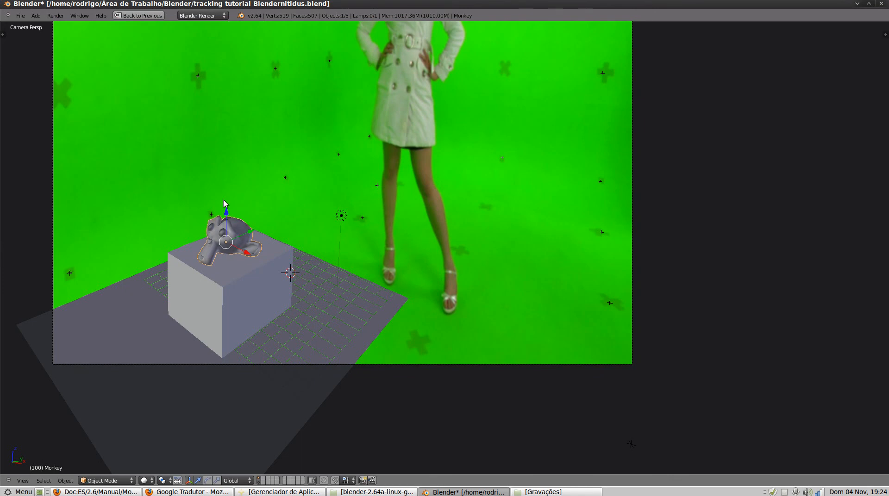
key("i")
left_click(224, 200)
Play back the monkey's animation over the footage in the maximized camera view and restore the multi-editor layout.
key("alt+a")
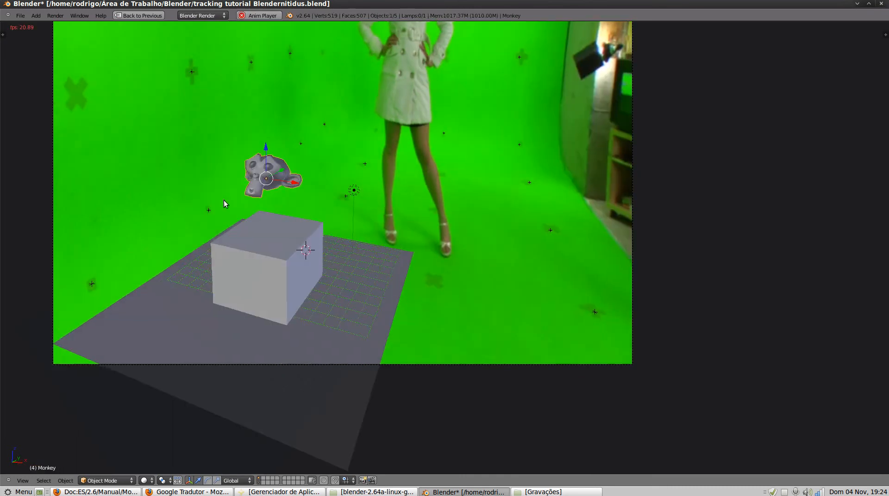
scroll(330, 217, "down", 7)
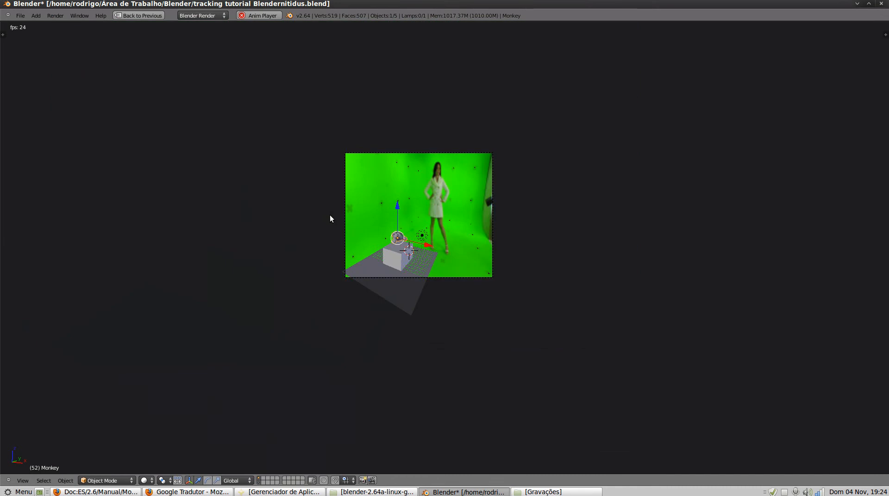
scroll(379, 213, "up", 3)
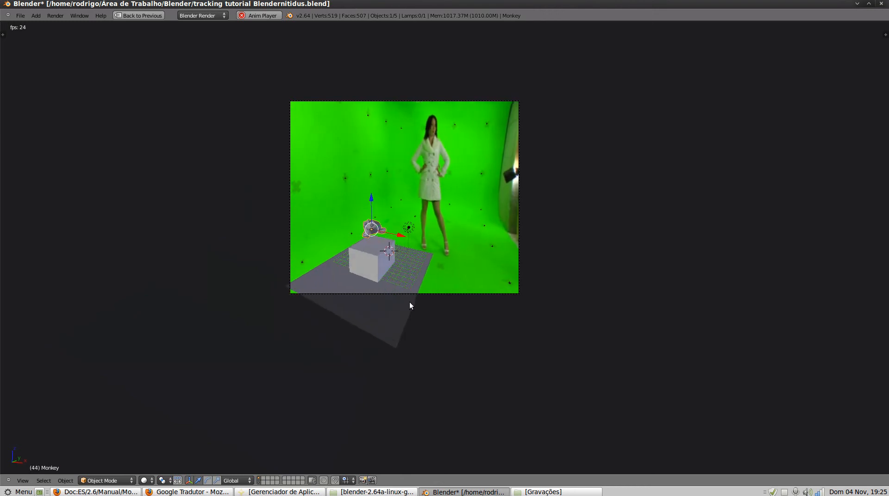
key("ctrl+Up")
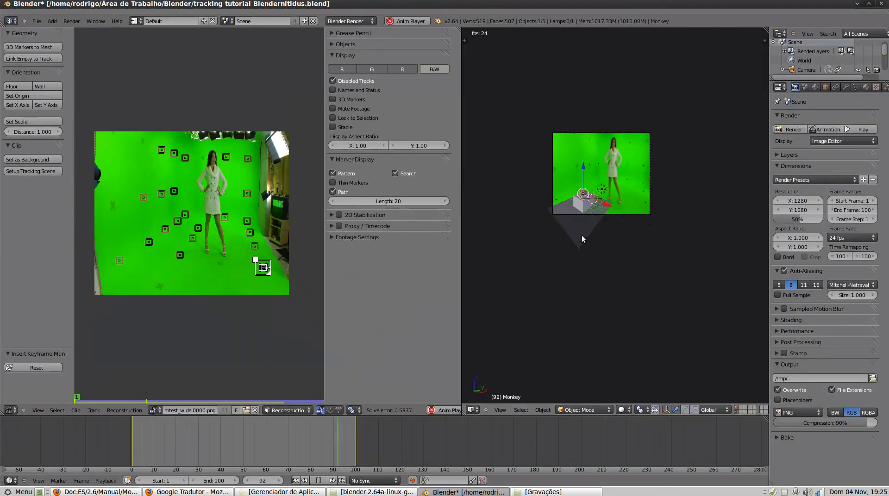